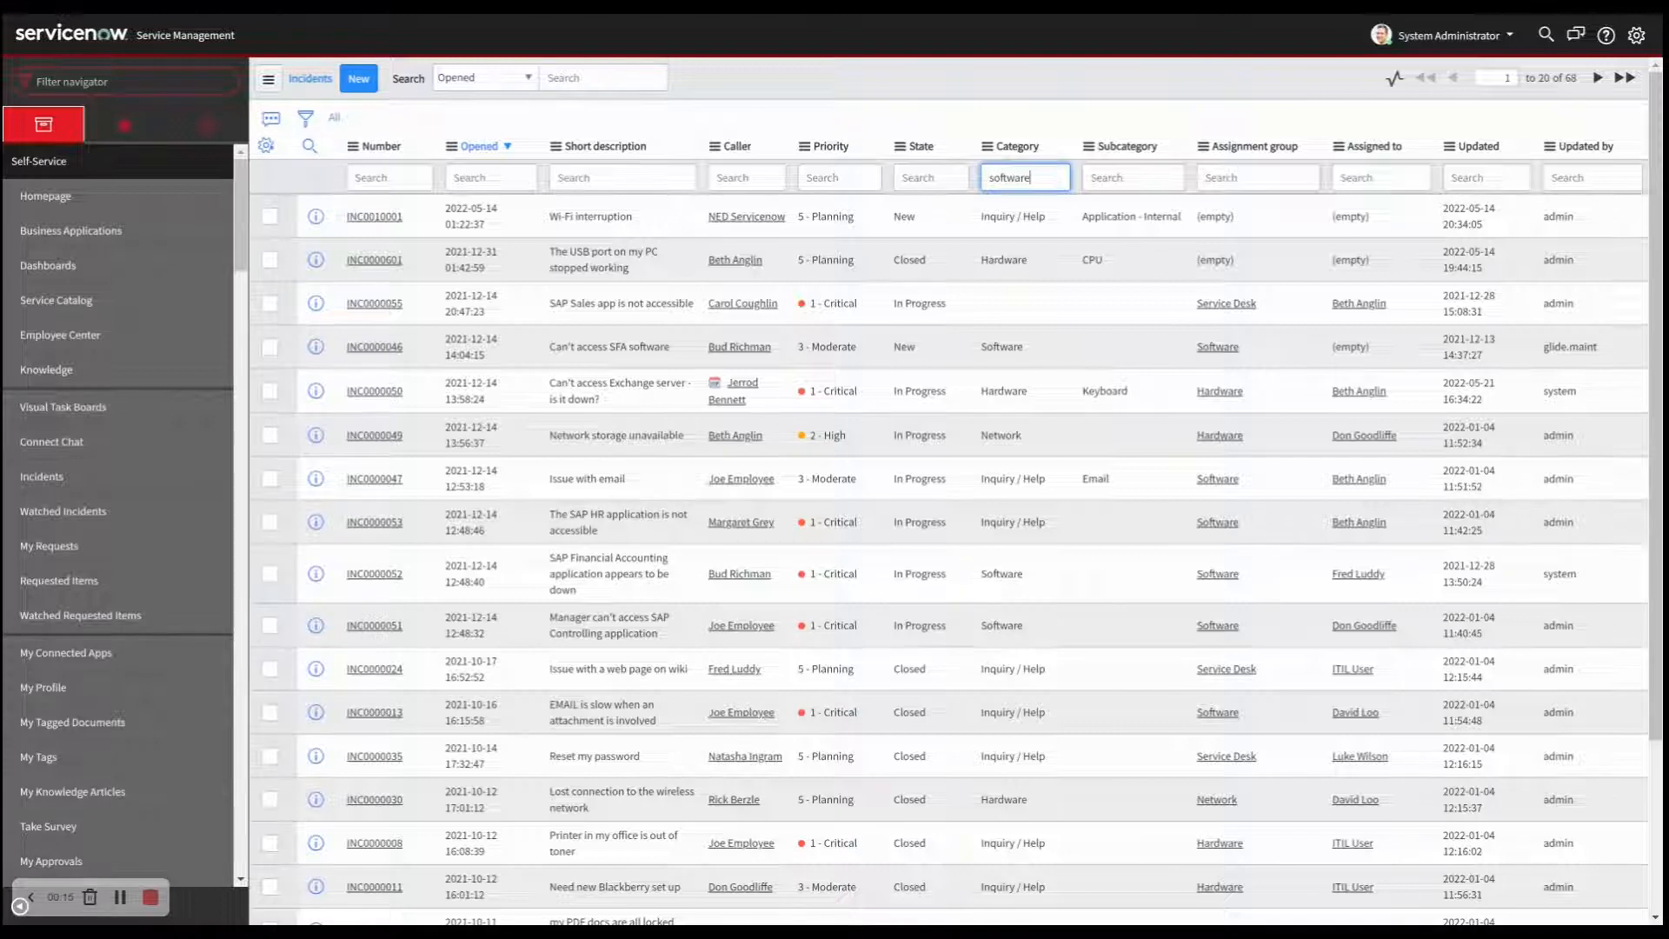
Filter the incident list by category "software" and by state "in p"
{"action": "key", "text": "Return"}
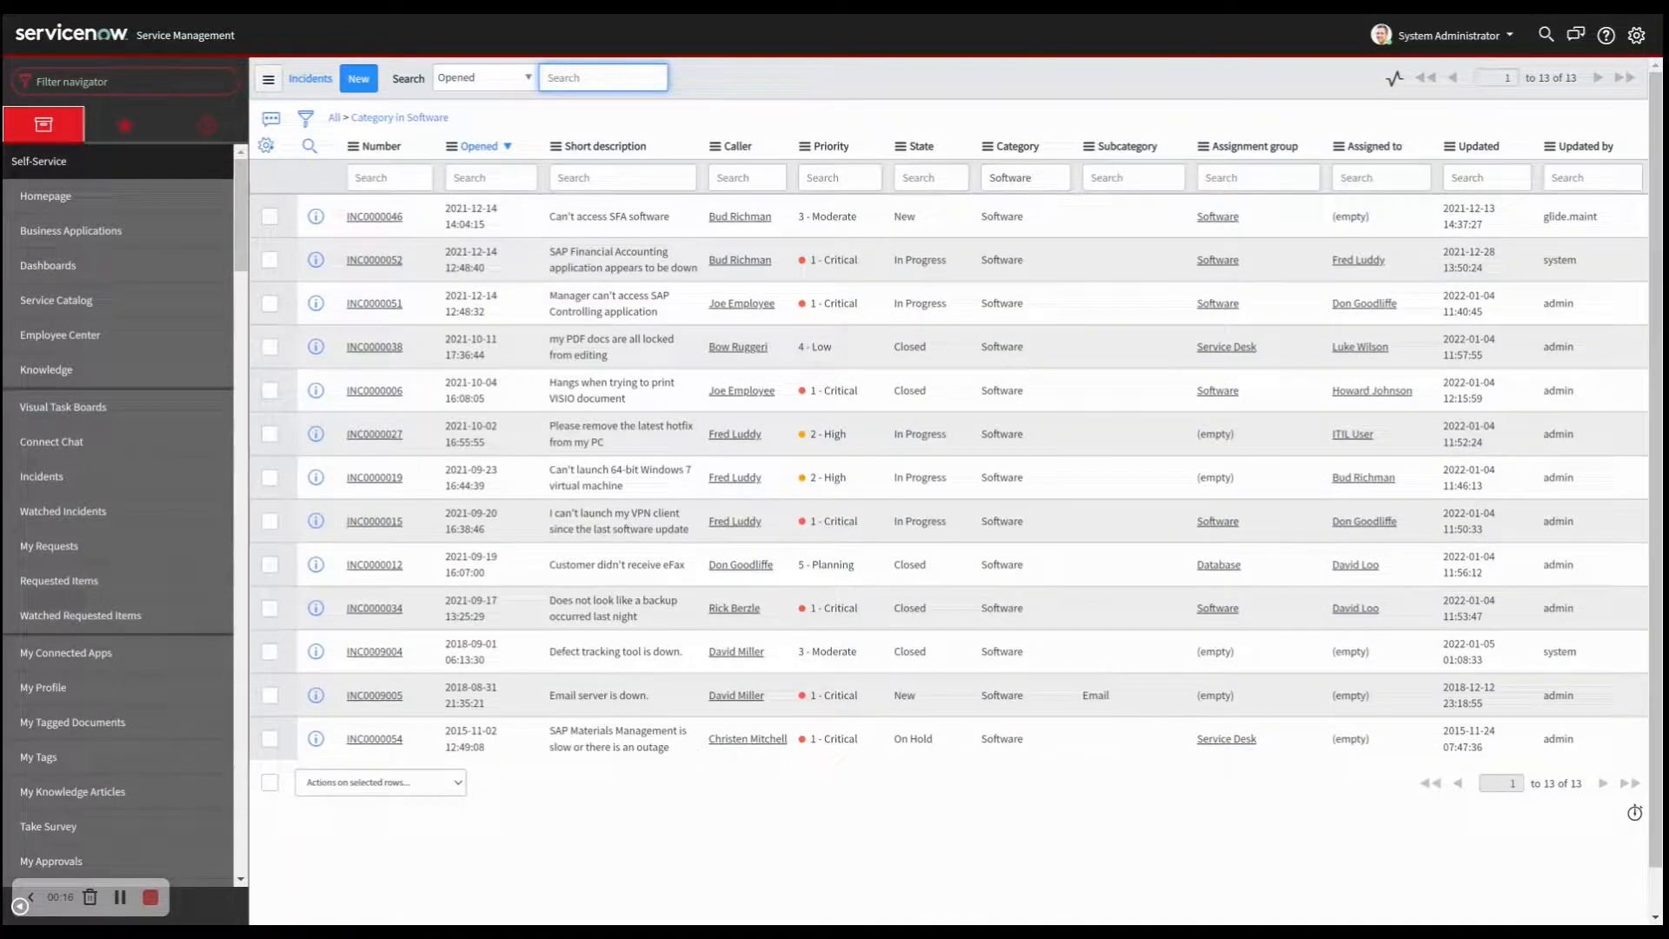
{"action": "left_click", "coordinate": [1258, 177]}
{"action": "left_click", "coordinate": [931, 177]}
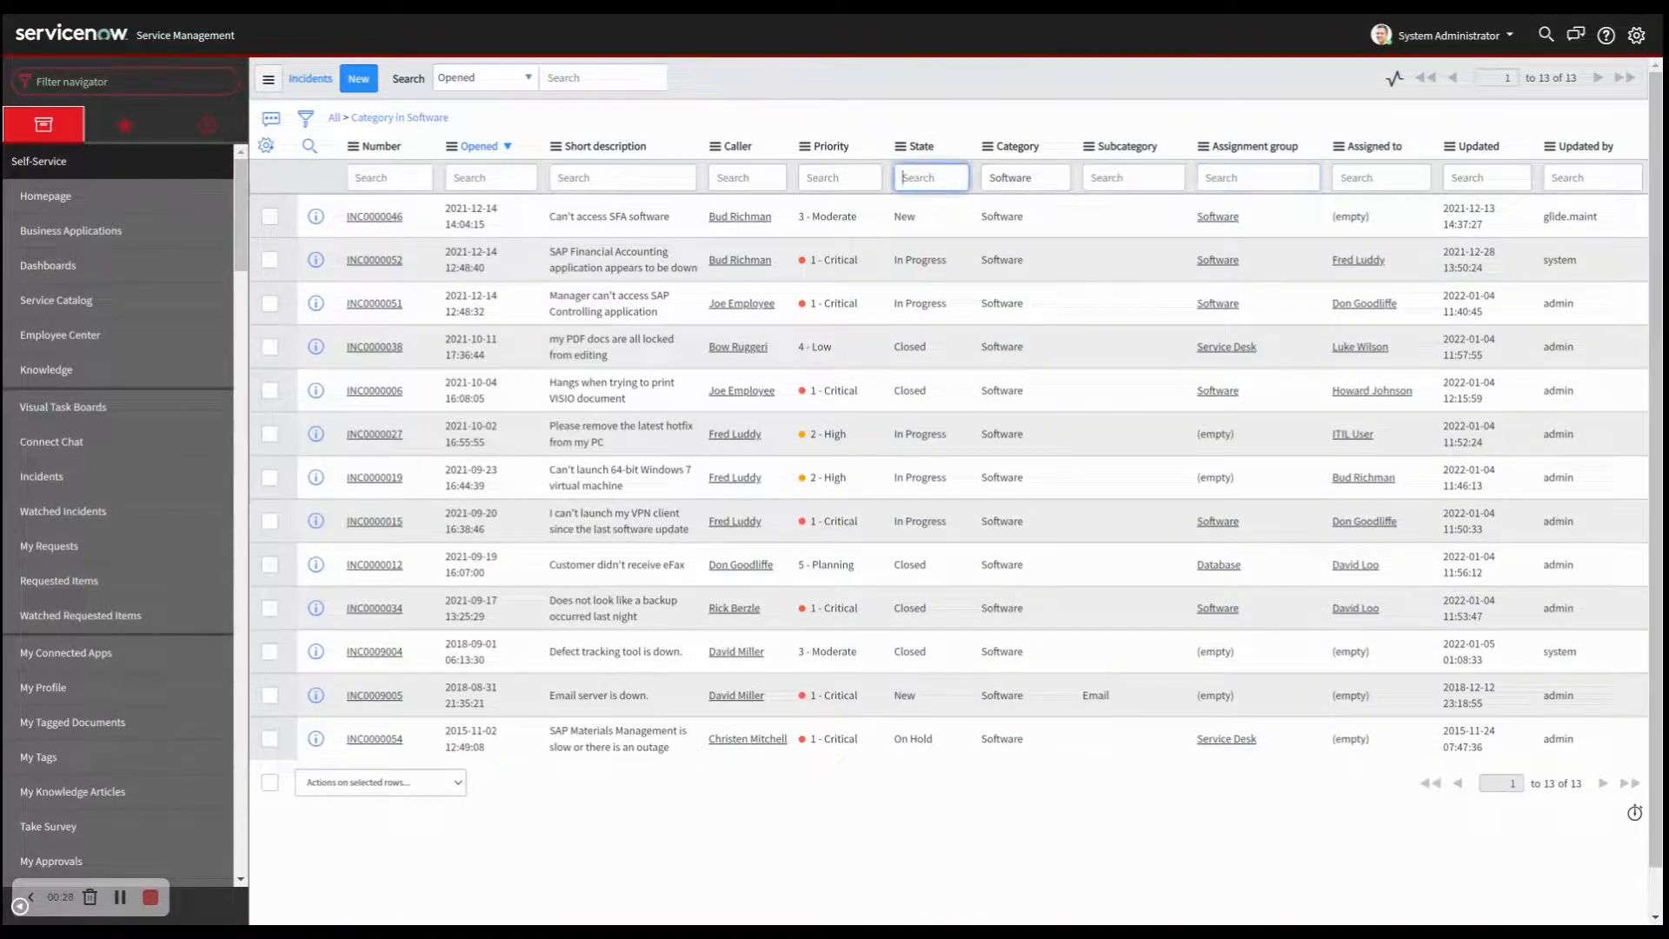
{"action": "type", "text": "in p"}
{"action": "key", "text": "Return"}
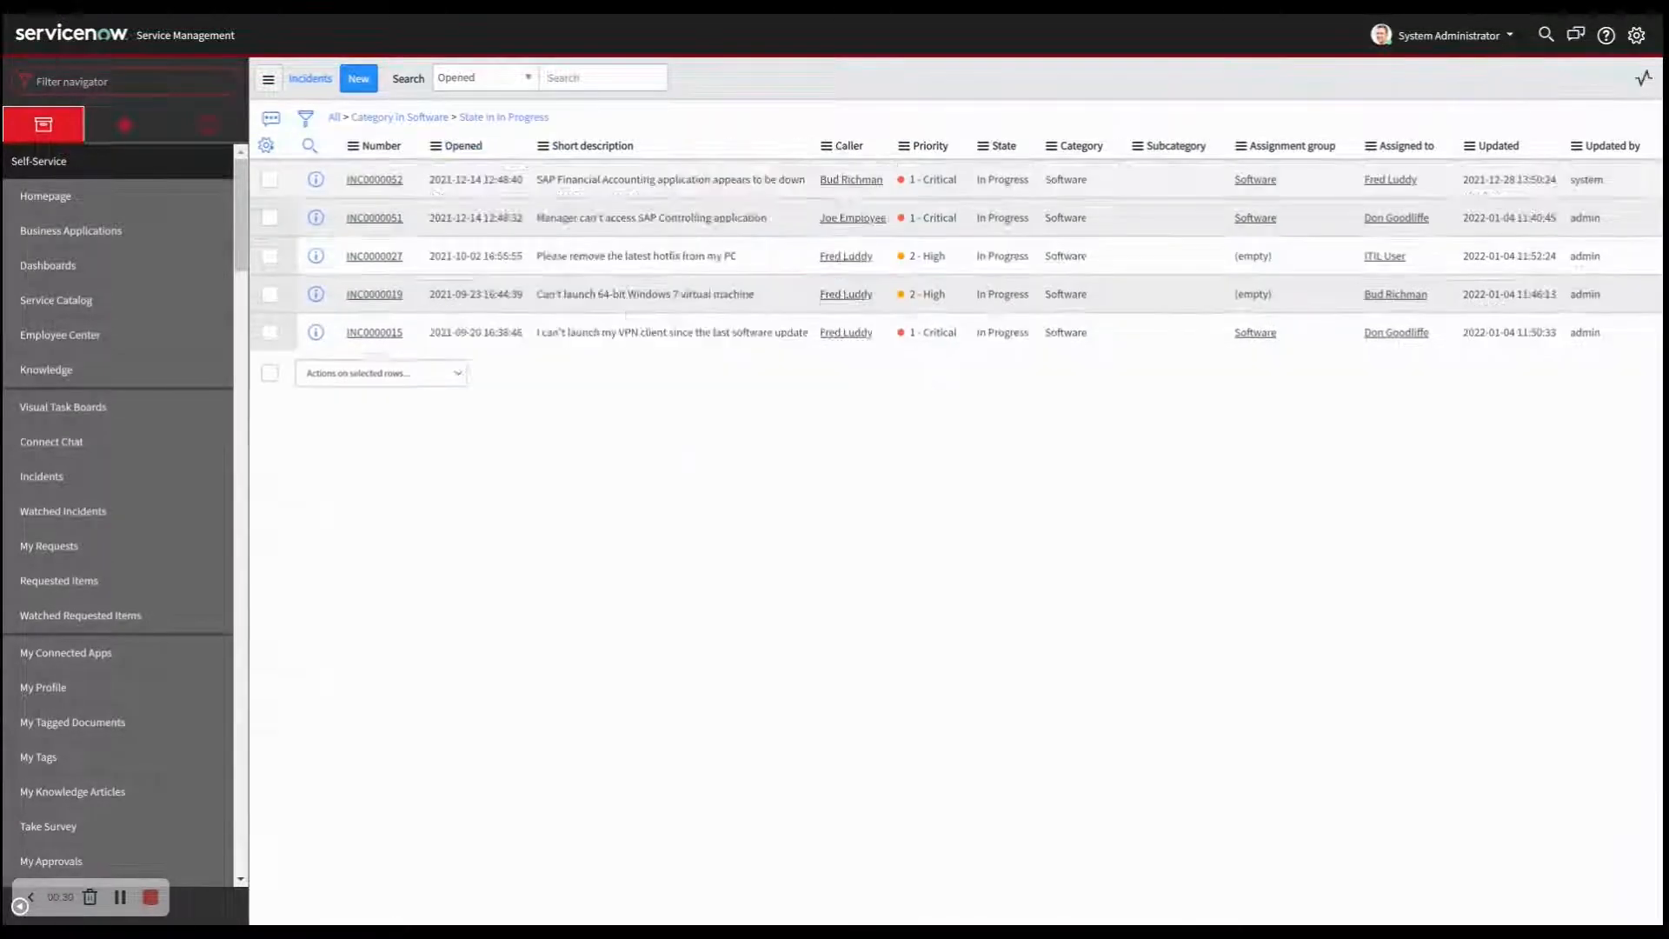
Narrow the filtered incidents to those whose priority matches "*high"
{"action": "left_click", "coordinate": [836, 177]}
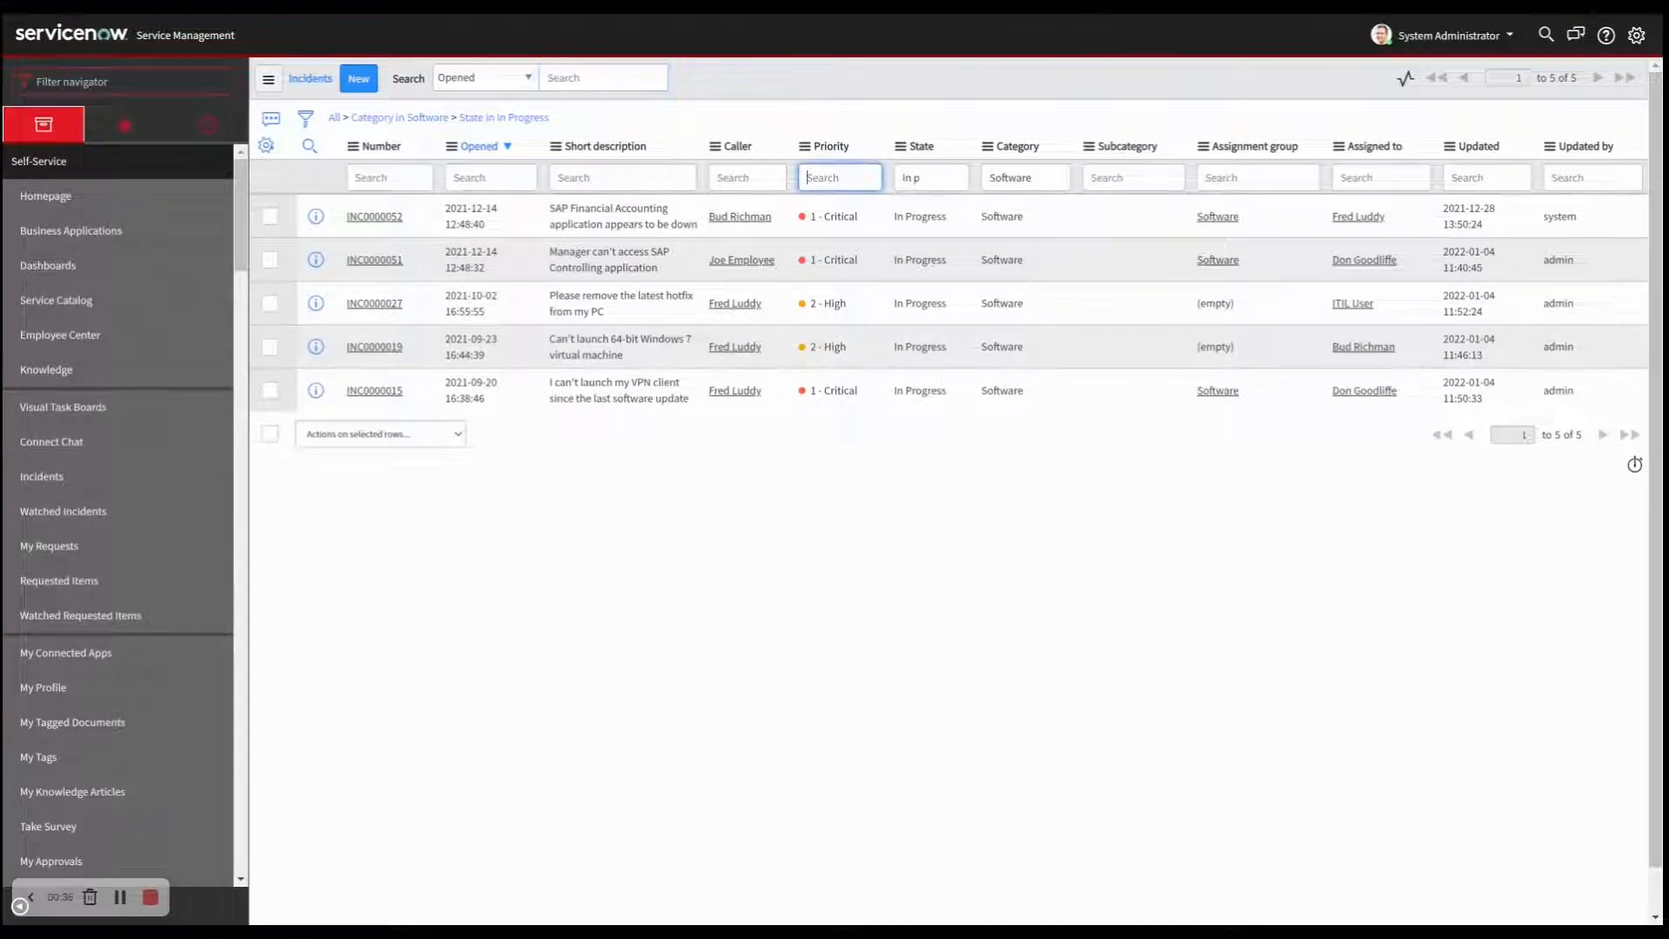
{"action": "type", "text": "*high"}
{"action": "key", "text": "Return"}
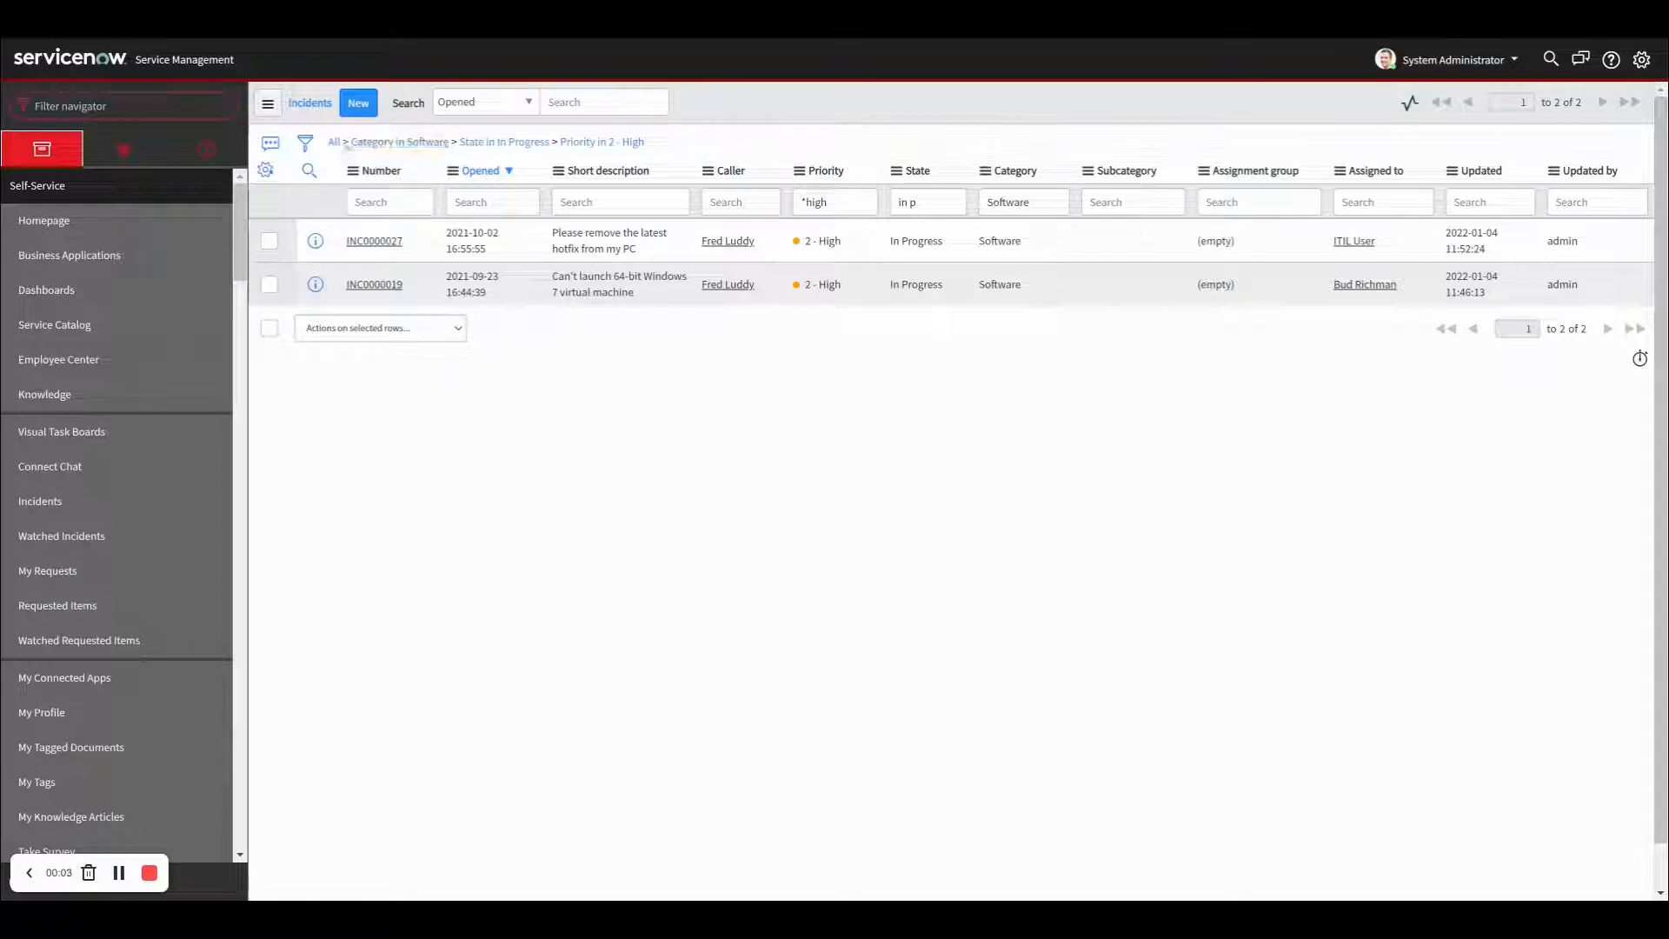
Clear the State filter, and remove the Priority and Category conditions to list all incidents again
{"action": "left_click_drag", "start_coordinate": [921, 202], "coordinate": [881, 204]}
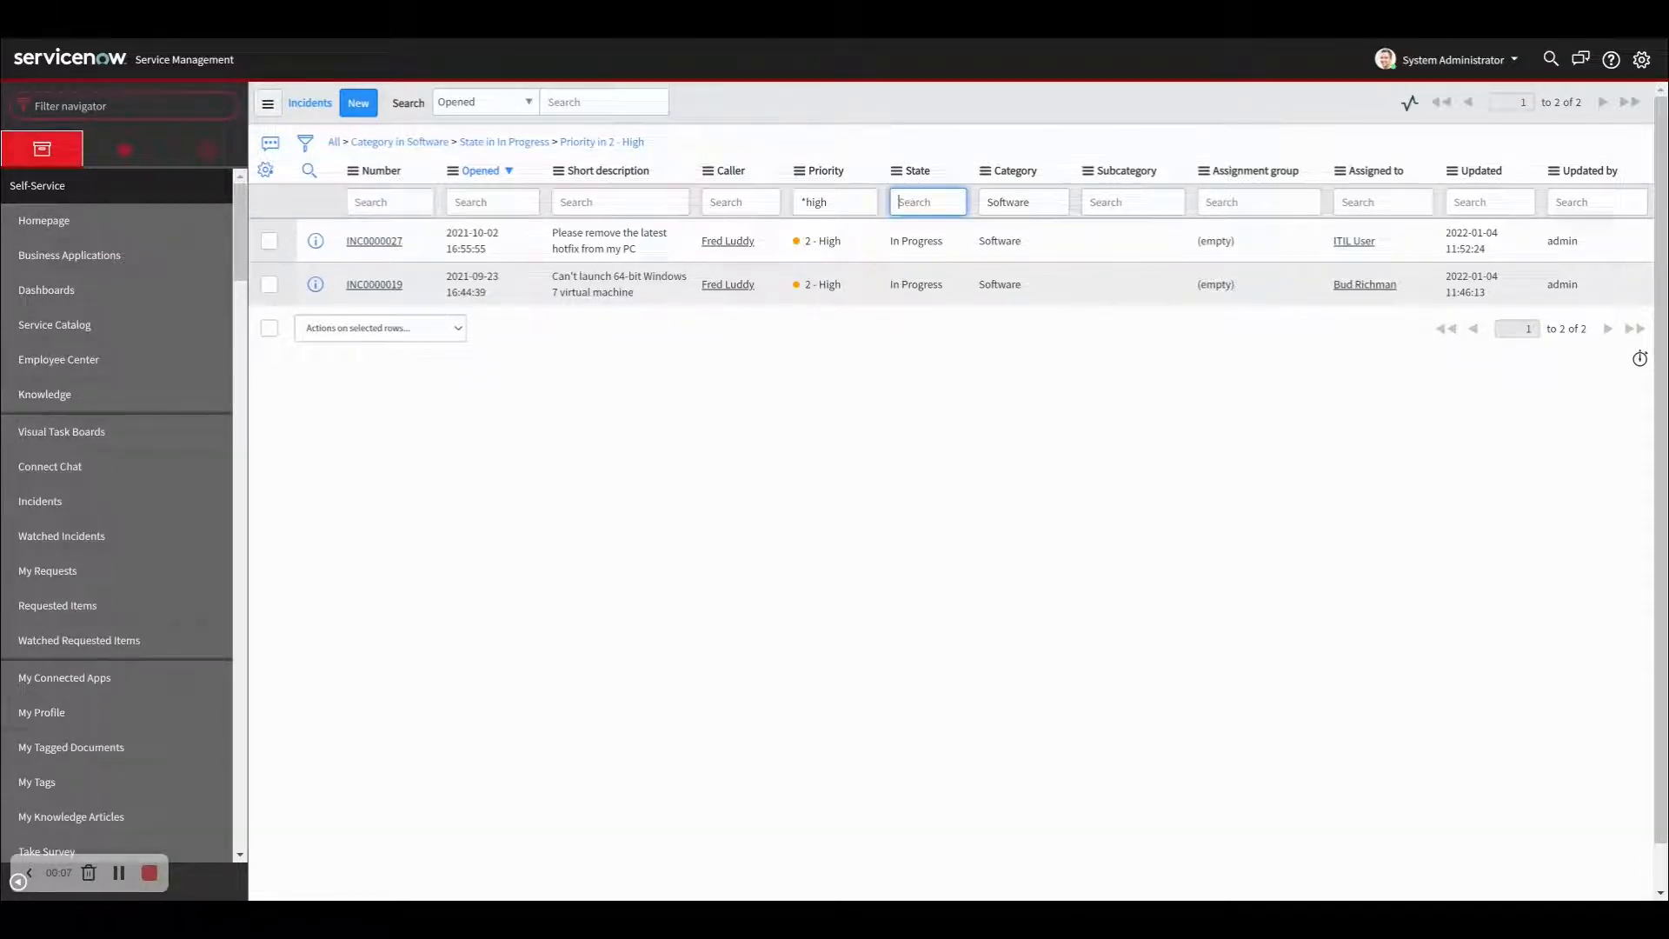
{"action": "key", "text": "Return"}
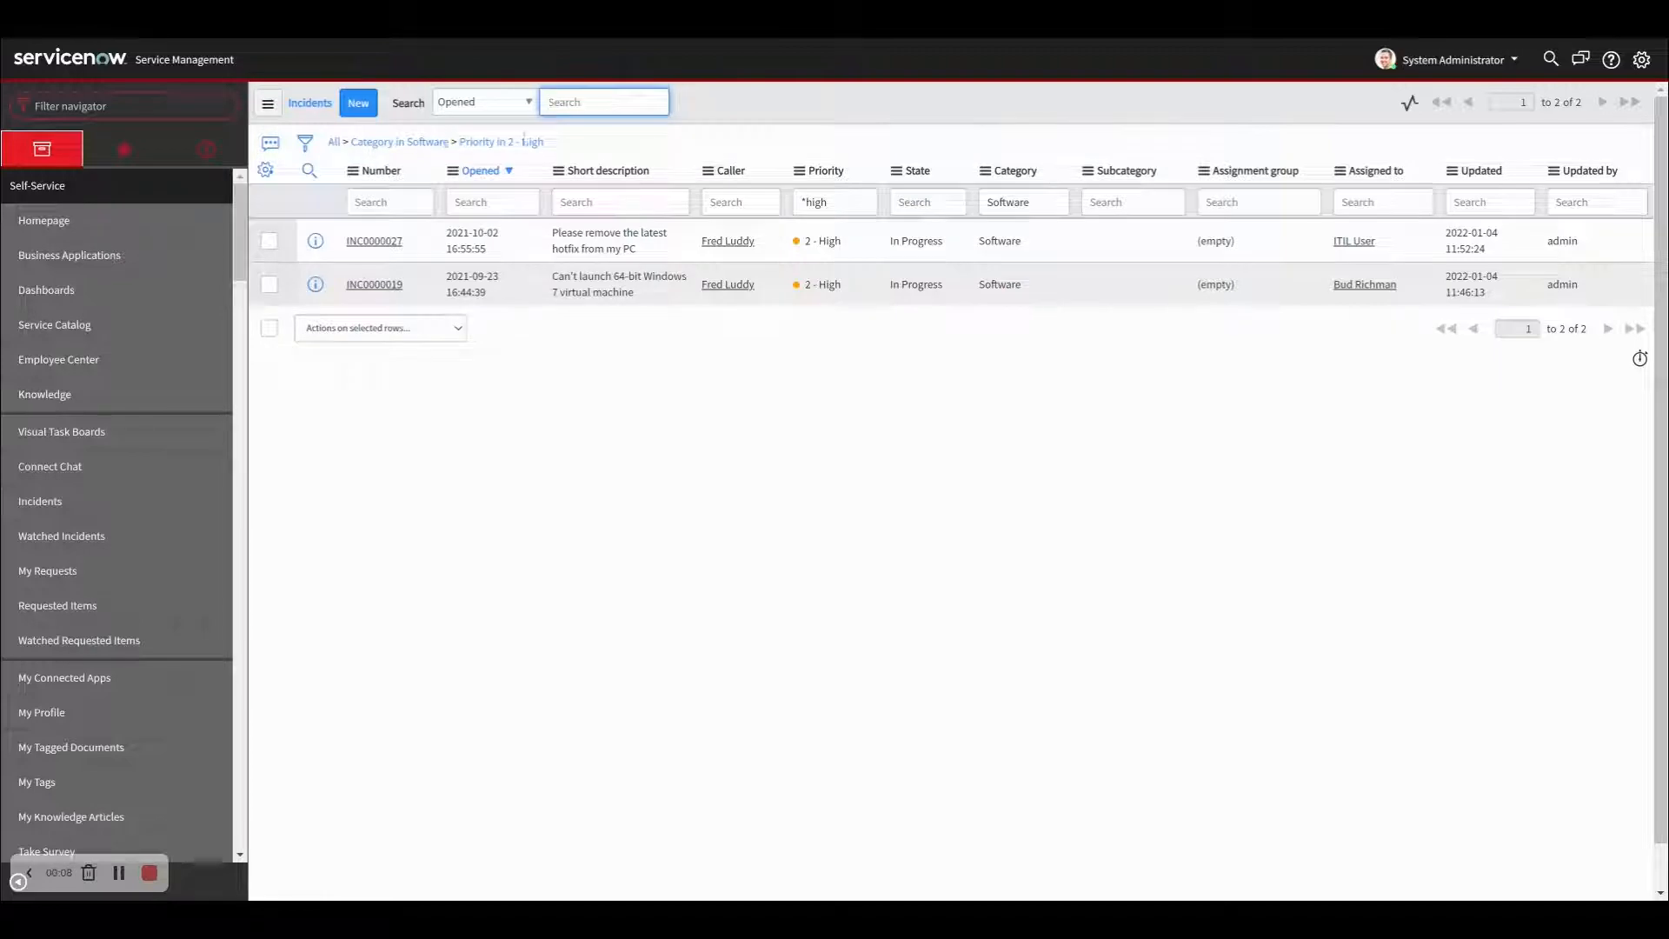
{"action": "left_click", "coordinate": [400, 143]}
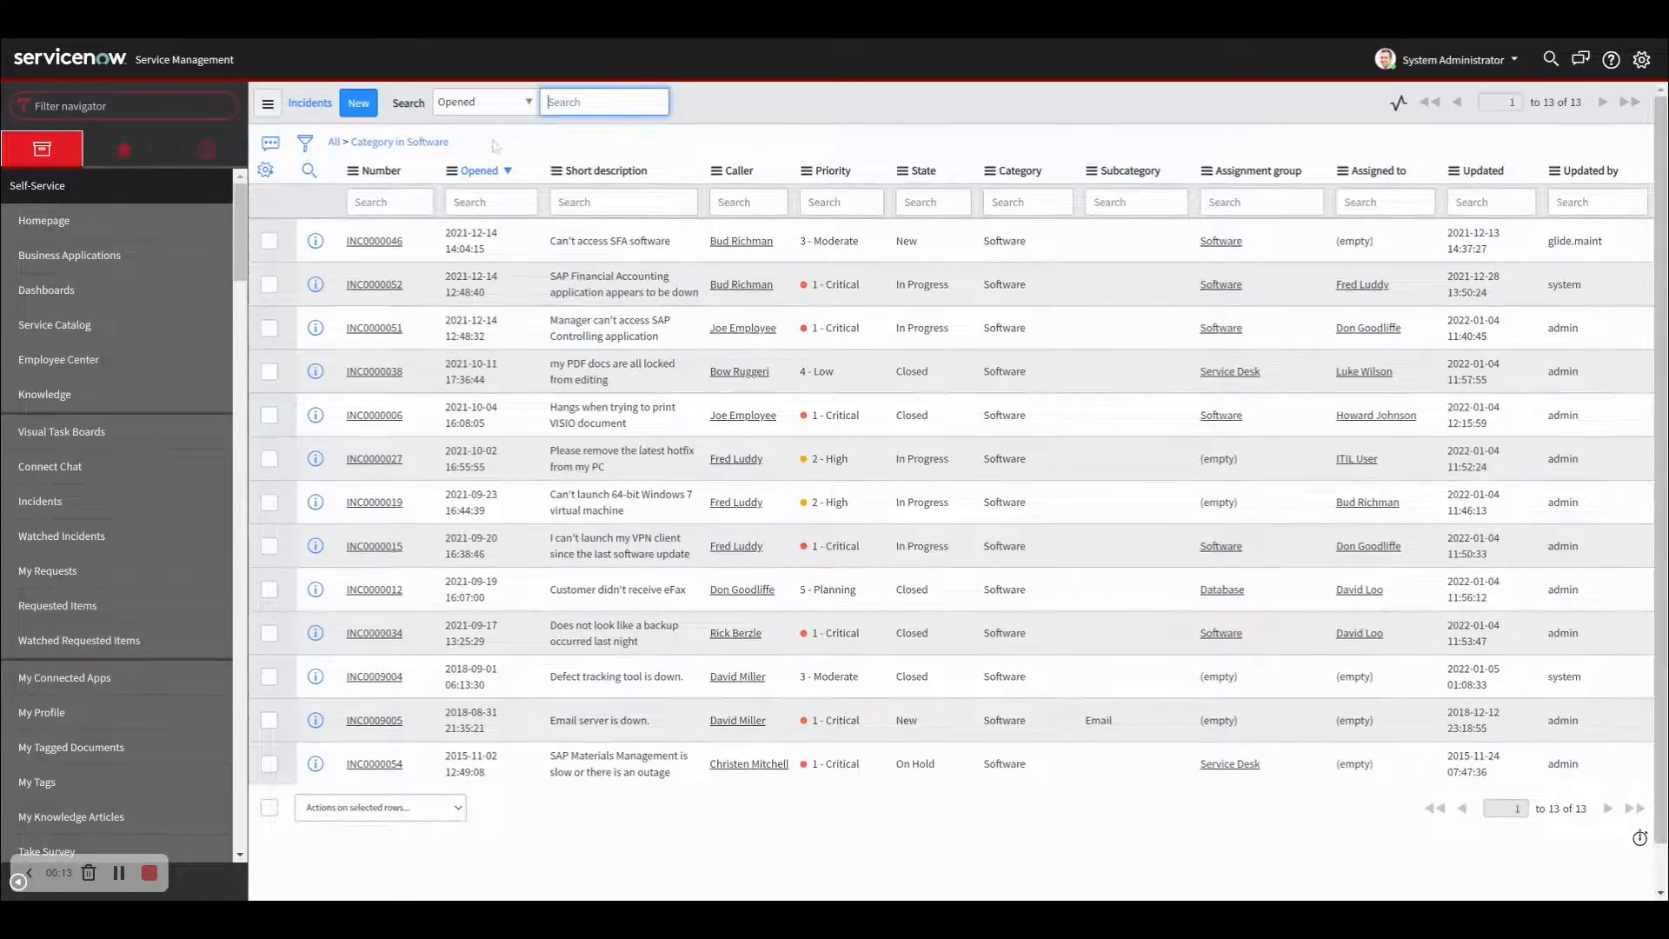
{"action": "left_click", "coordinate": [334, 144]}
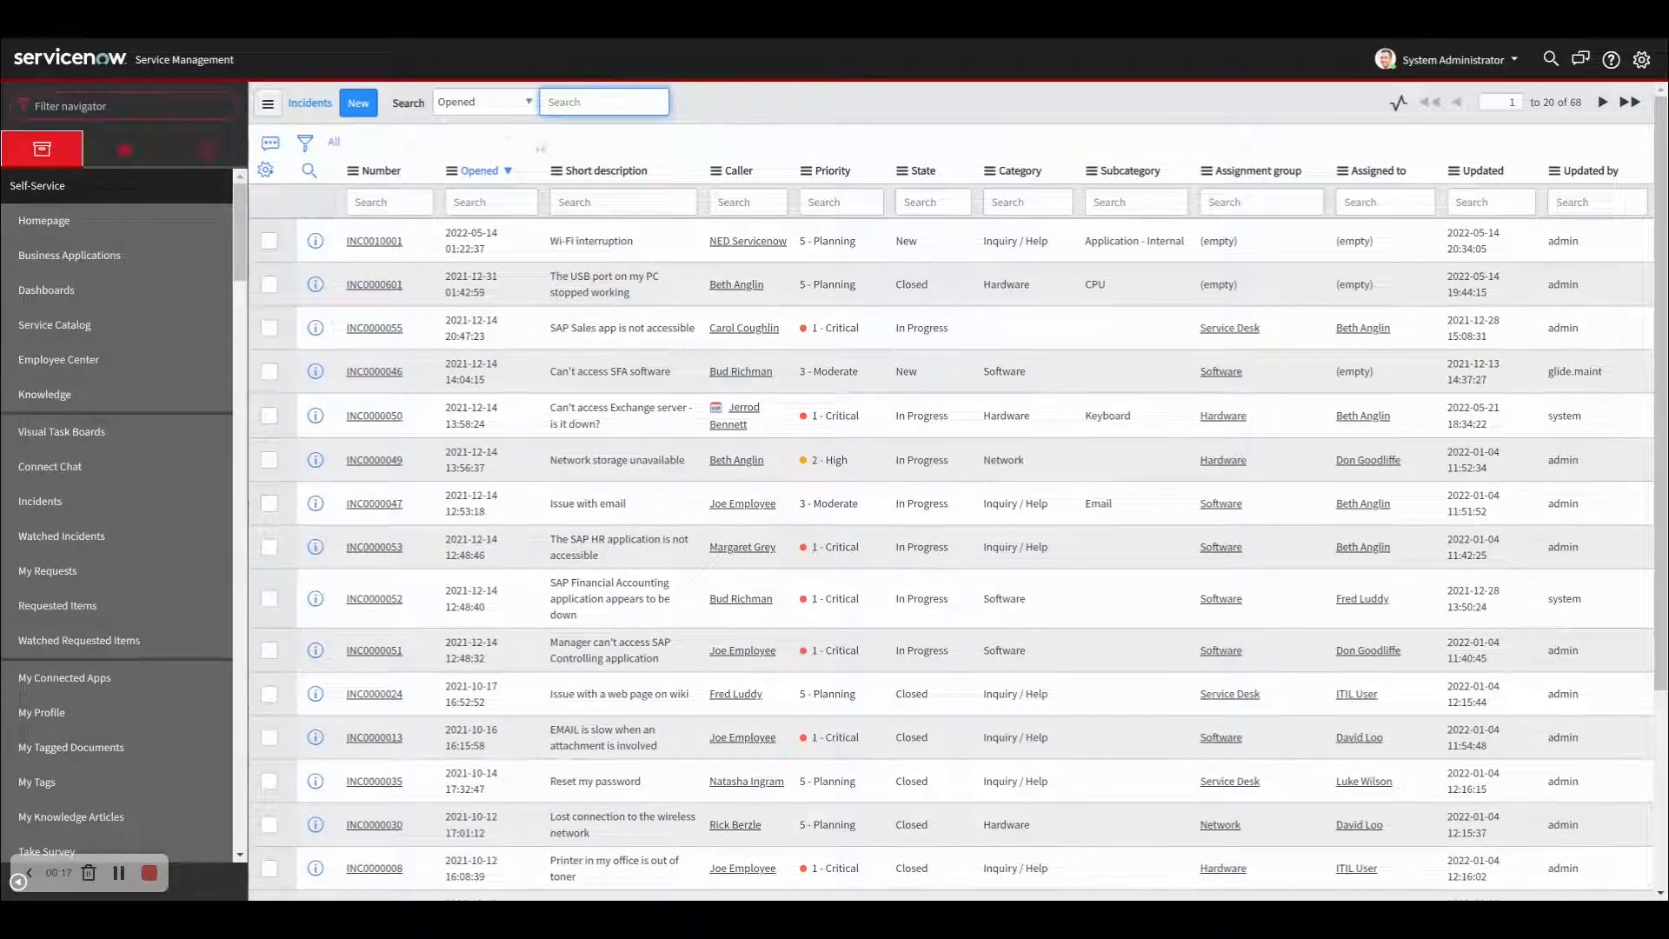
Show only the incidents matching the priority 5 - Planning of the USB port incident
{"action": "right_click", "coordinate": [834, 294]}
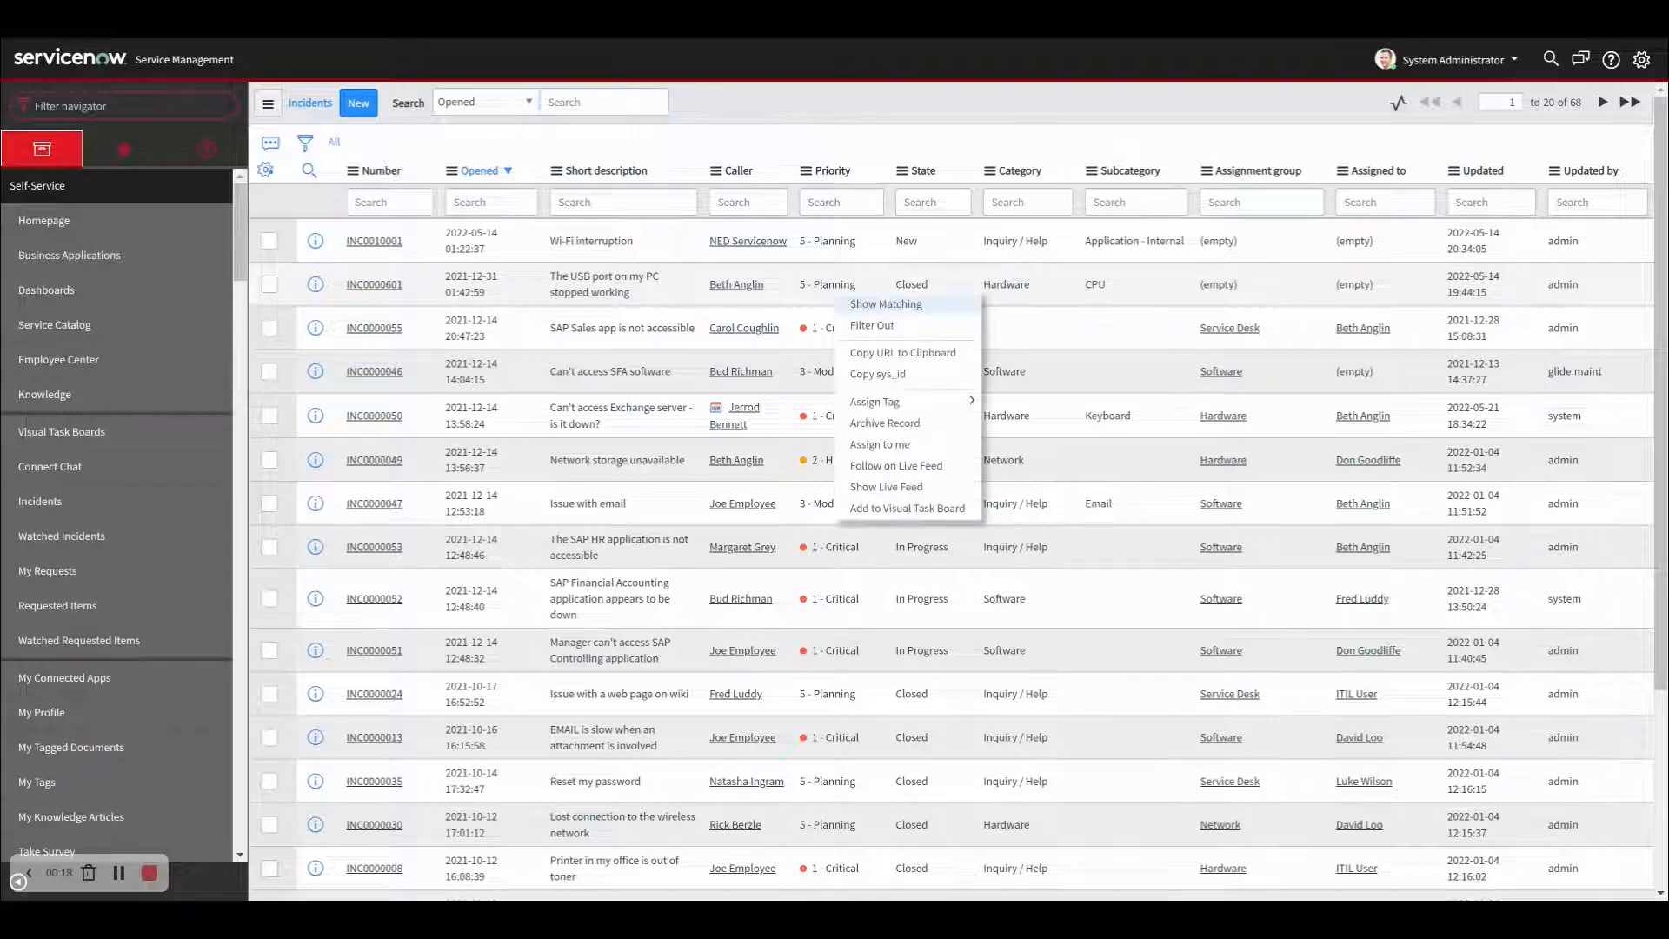
{"action": "left_click", "coordinate": [826, 288]}
{"action": "right_click", "coordinate": [832, 284]}
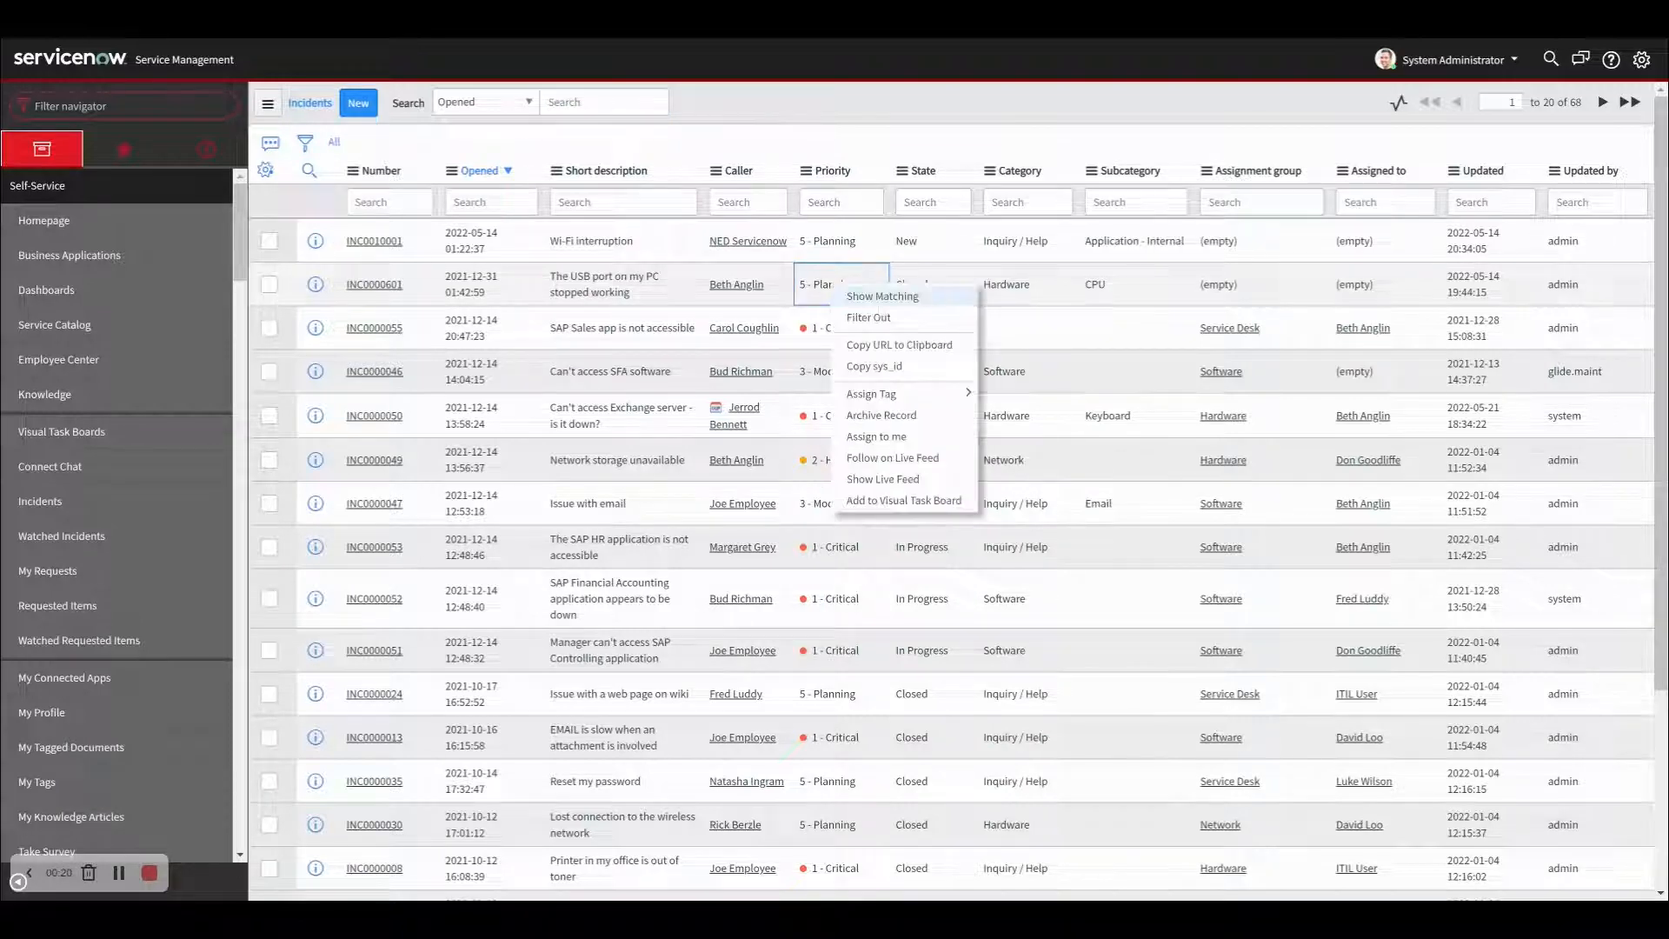
{"action": "left_click", "coordinate": [921, 300]}
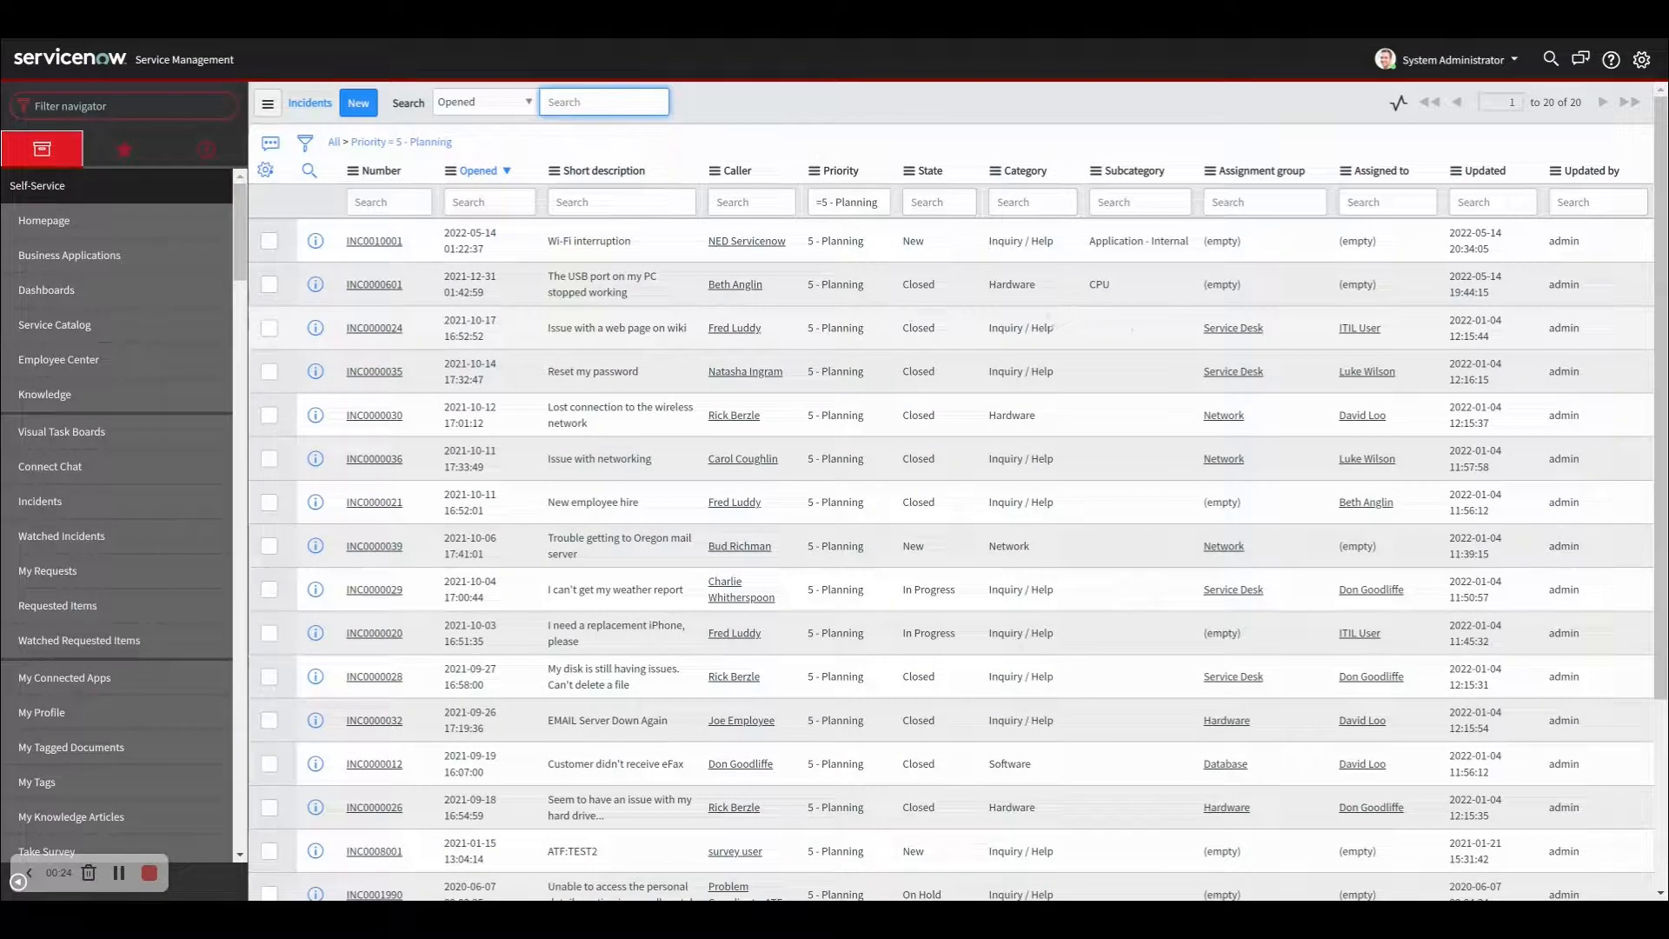
{"action": "left_click", "coordinate": [1138, 332]}
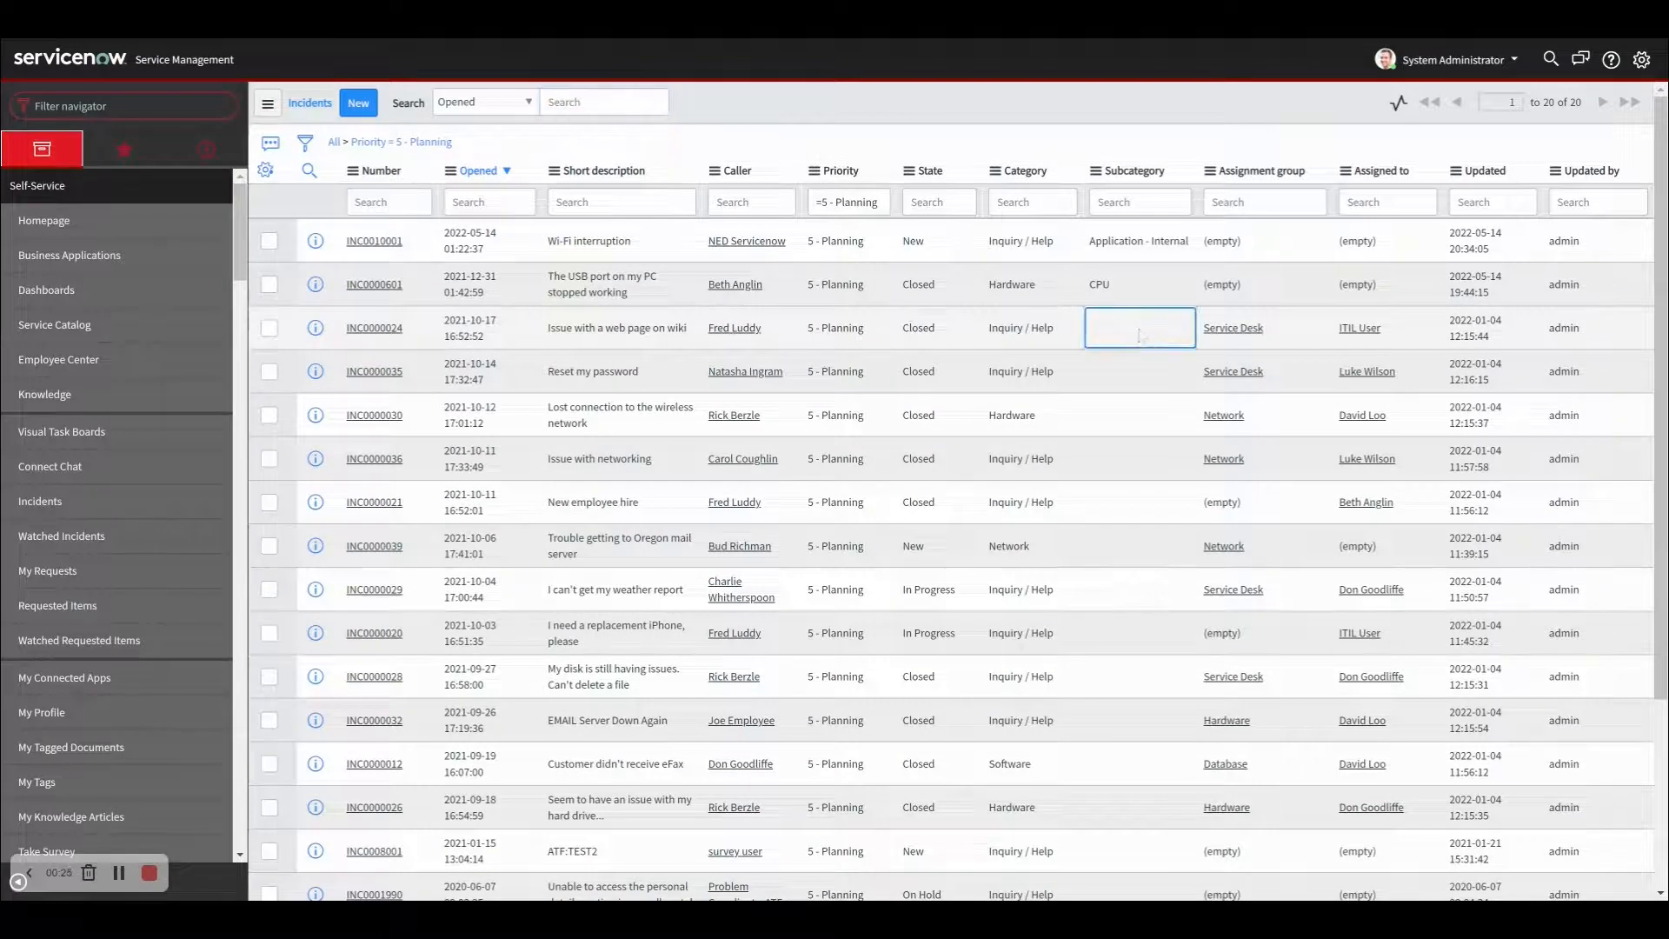
{"action": "right_click", "coordinate": [1140, 331]}
{"action": "left_click", "coordinate": [1180, 368]}
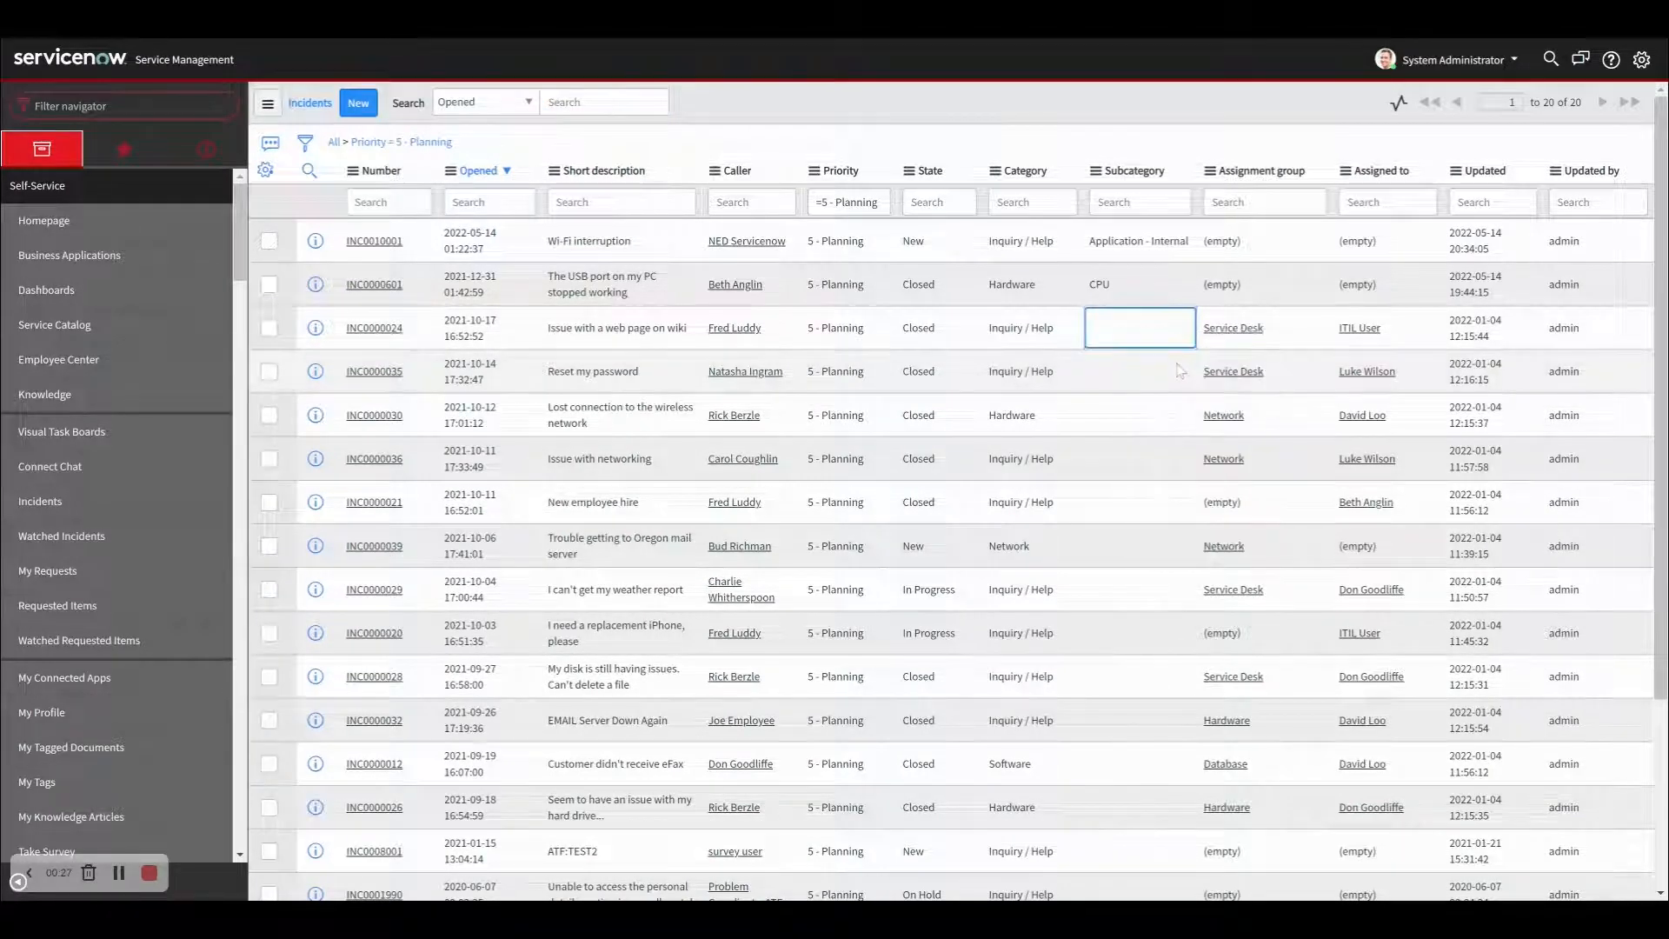
{"action": "left_click", "coordinate": [334, 142]}
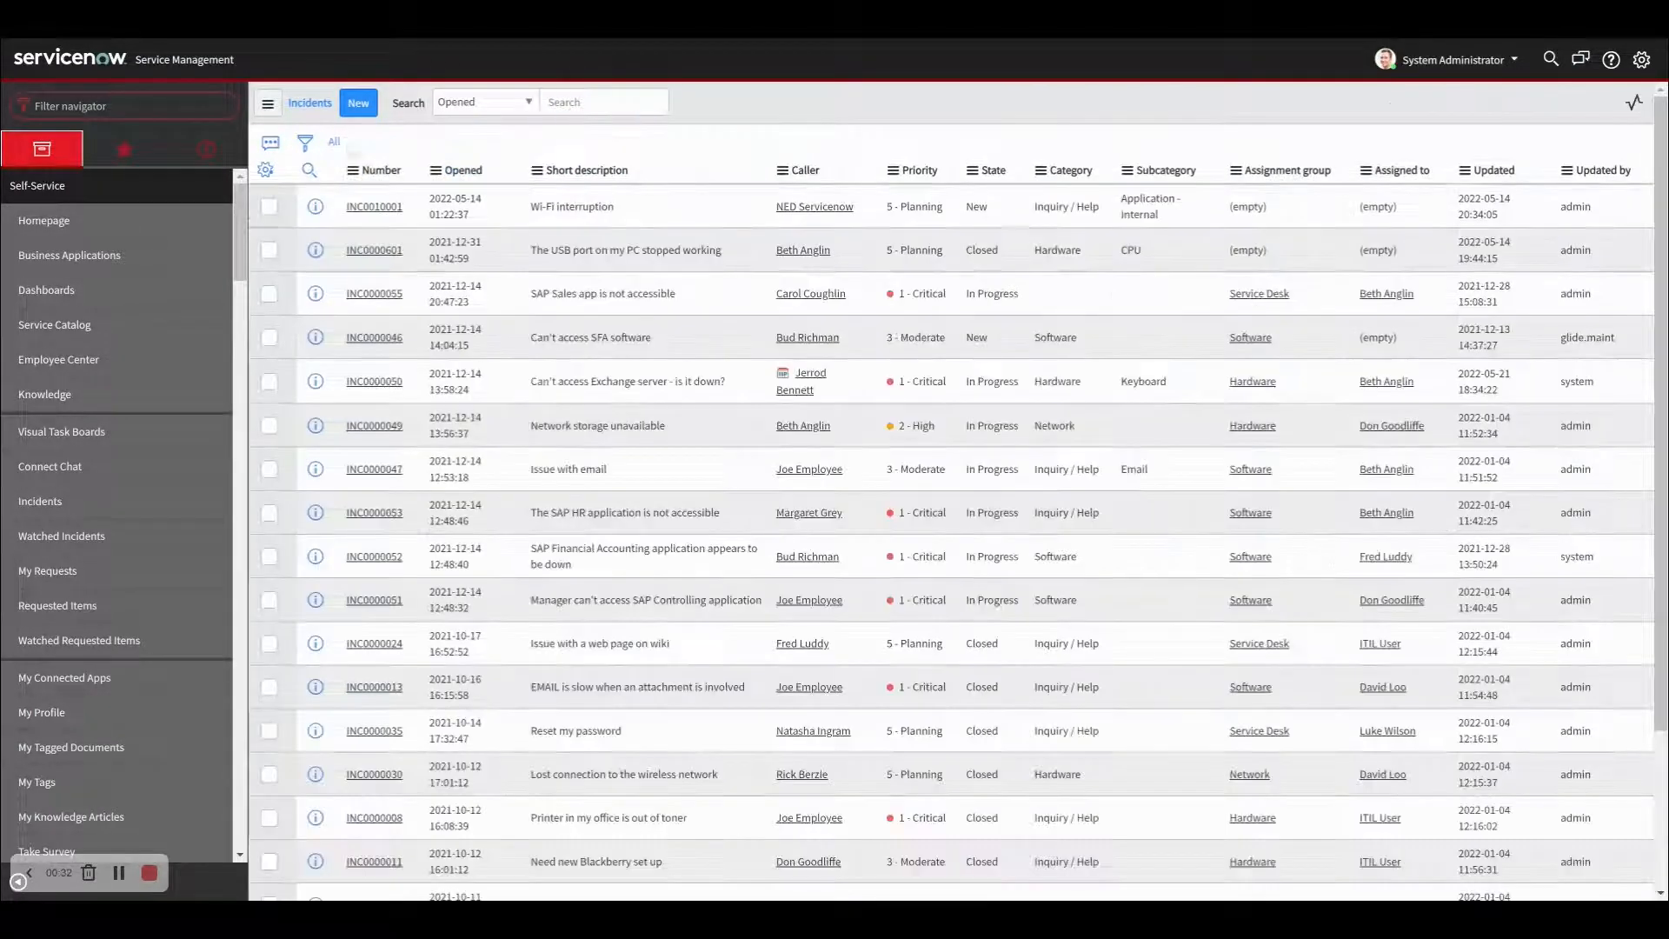
{"action": "left_click", "coordinate": [474, 282]}
{"action": "right_click", "coordinate": [474, 283]}
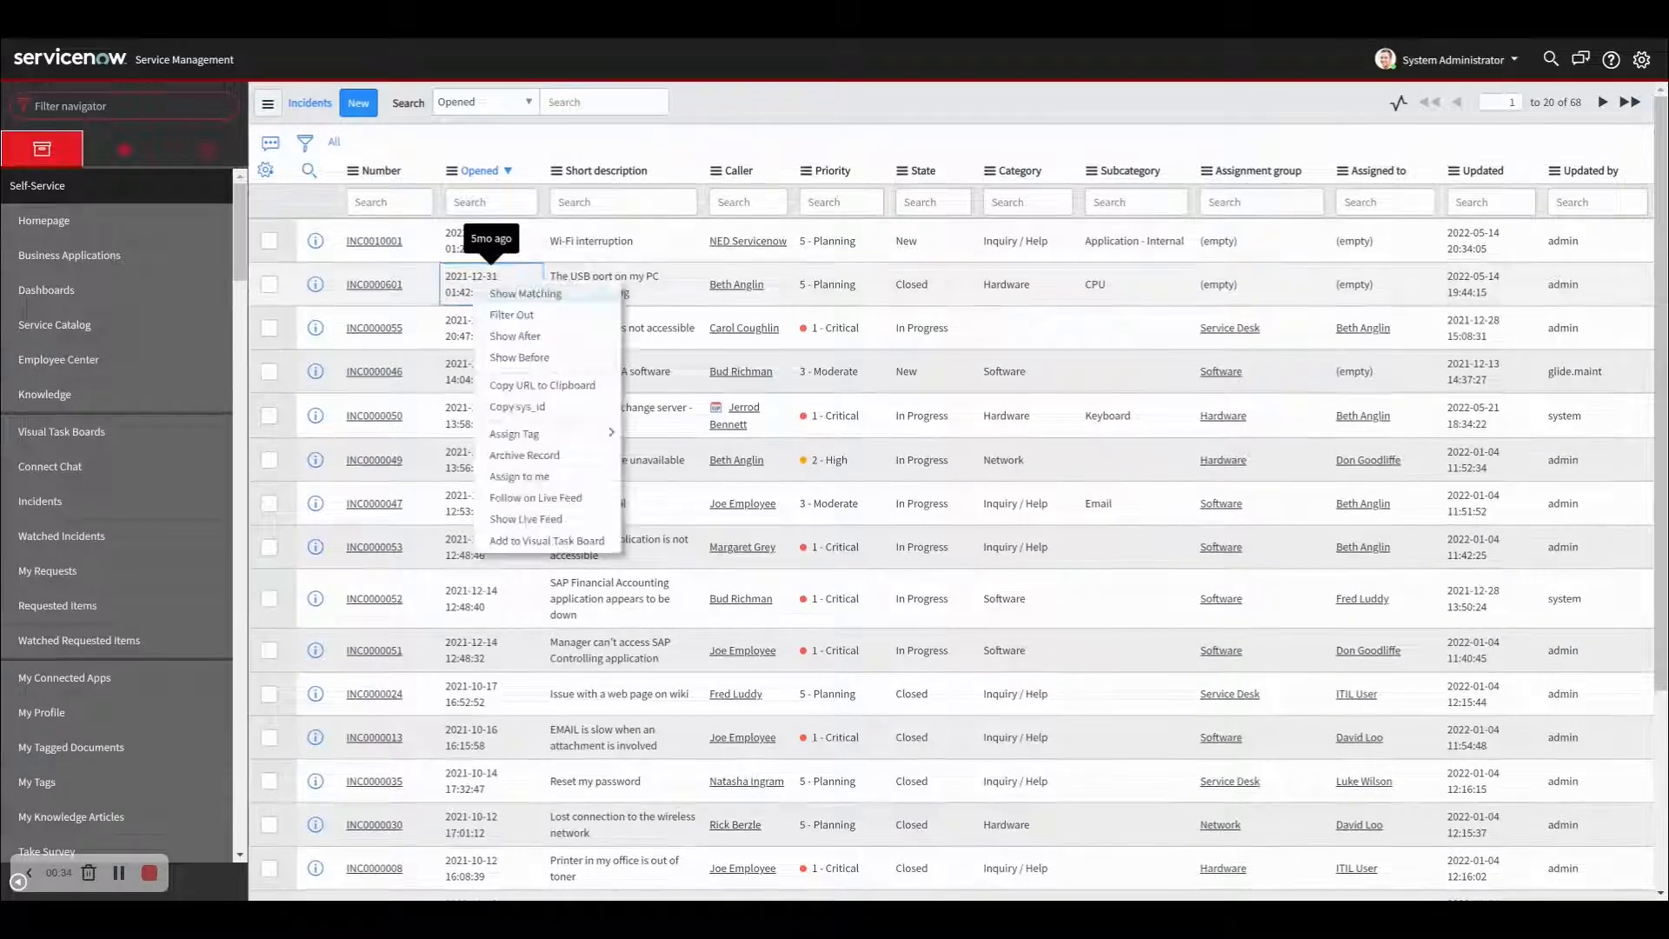
{"action": "left_click", "coordinate": [570, 338]}
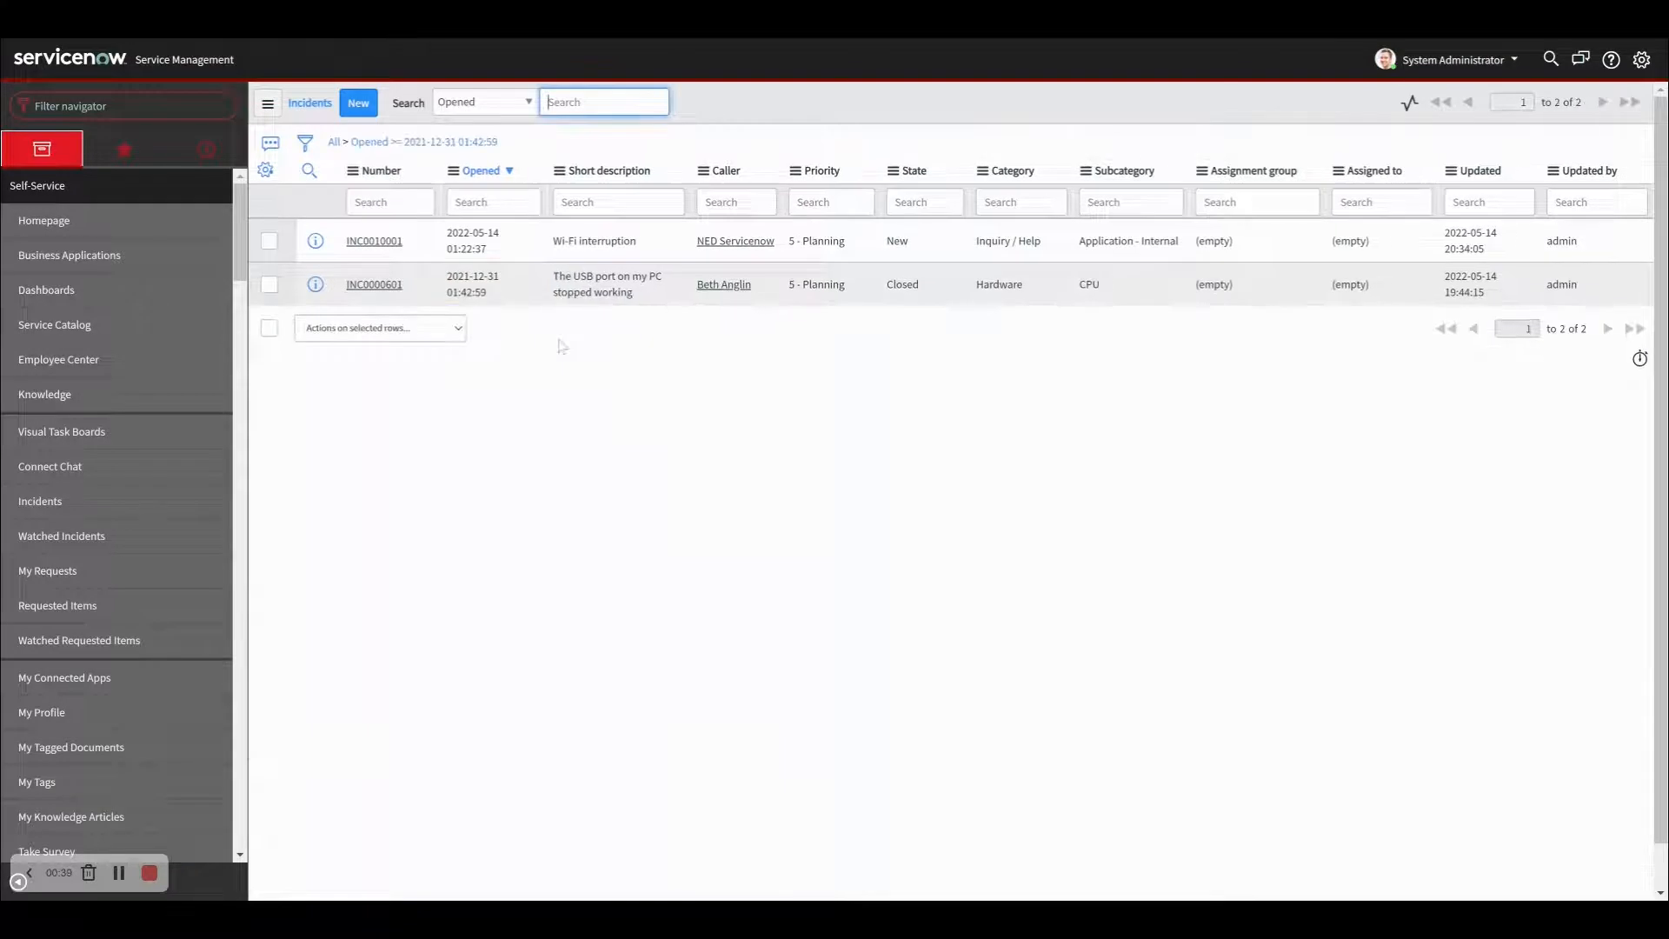
{"action": "left_click", "coordinate": [334, 142]}
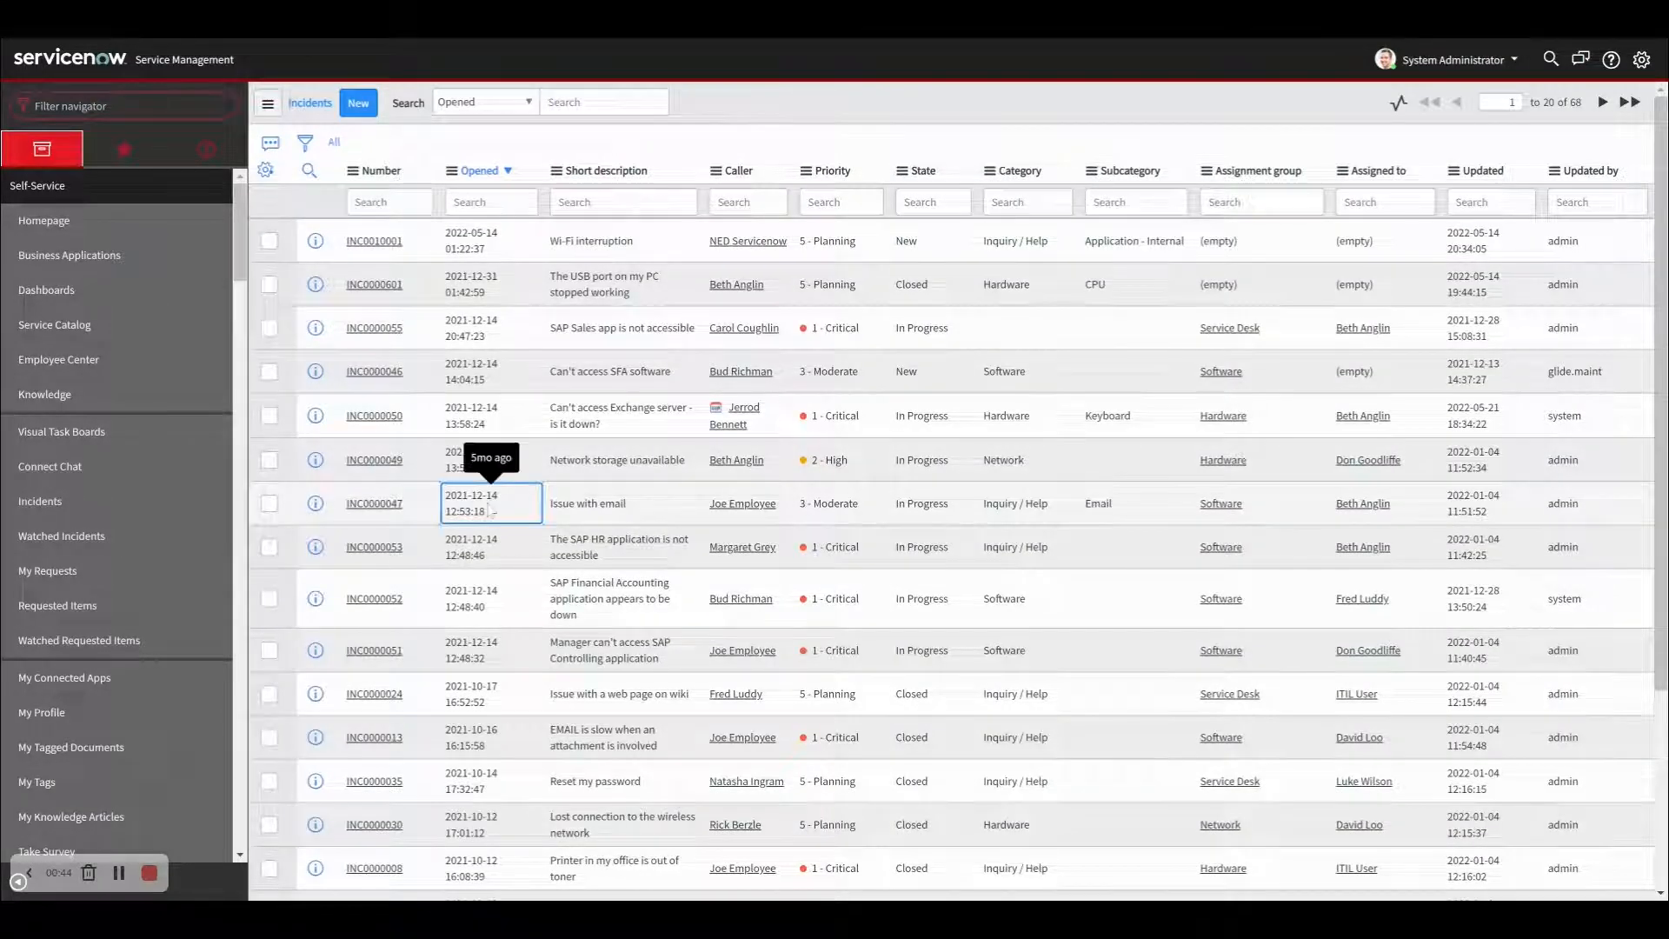
{"action": "right_click", "coordinate": [488, 504]}
{"action": "left_click", "coordinate": [547, 583]}
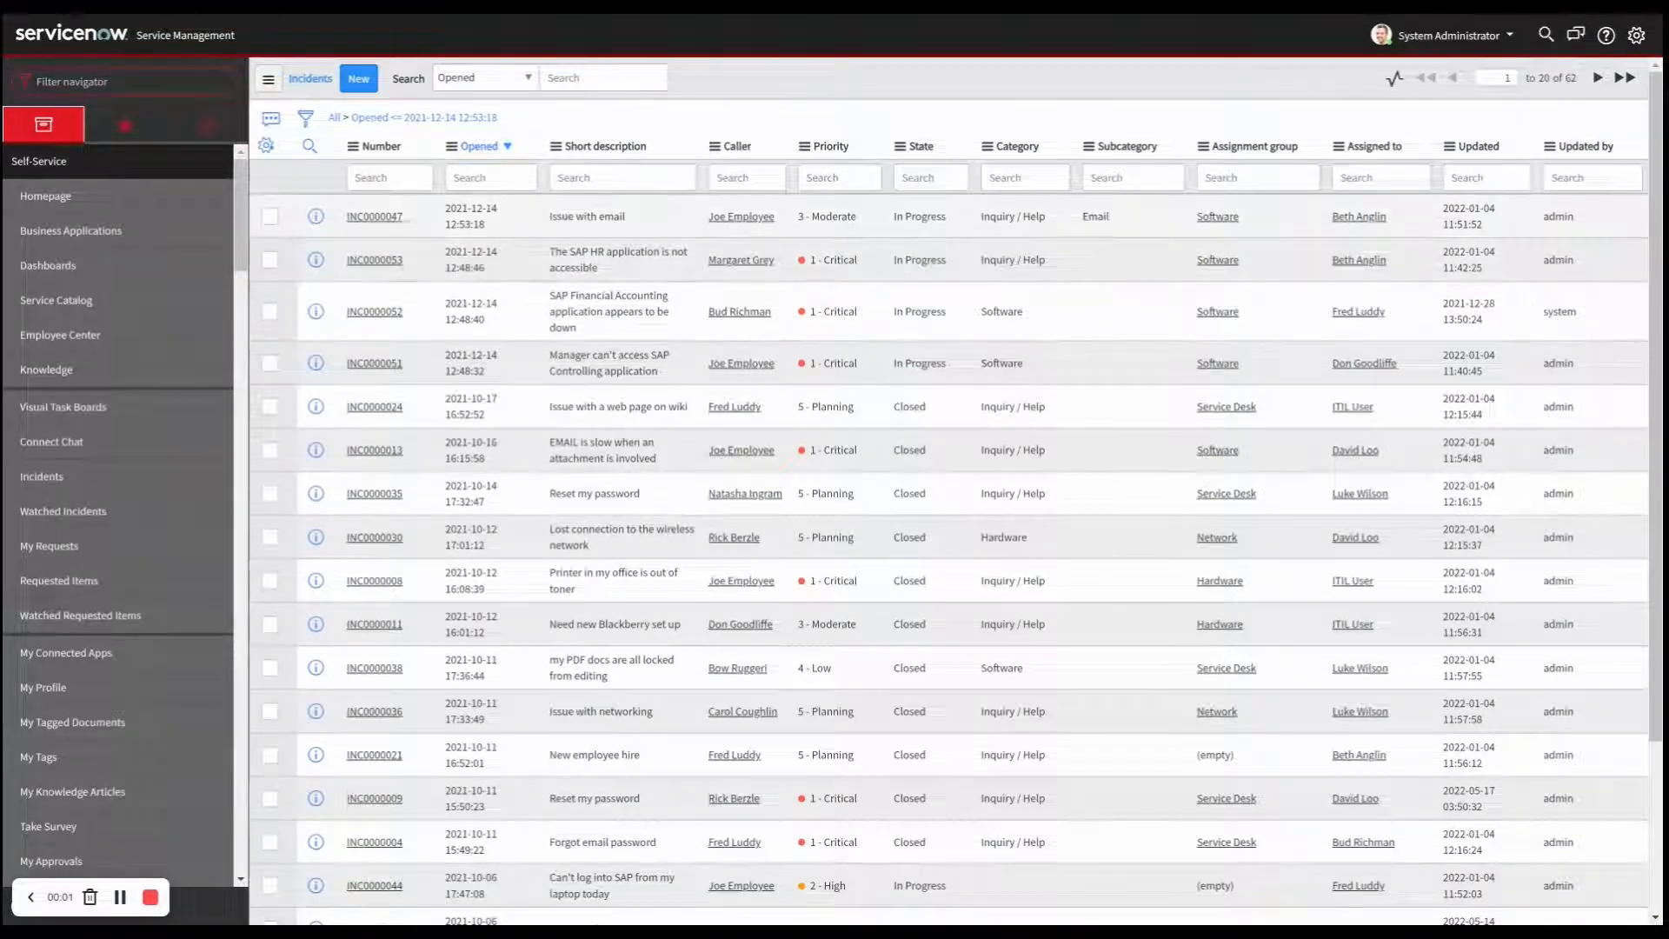
Change the existing condition in the filter builder to Created on Last year and run the filter
{"action": "left_click", "coordinate": [306, 119]}
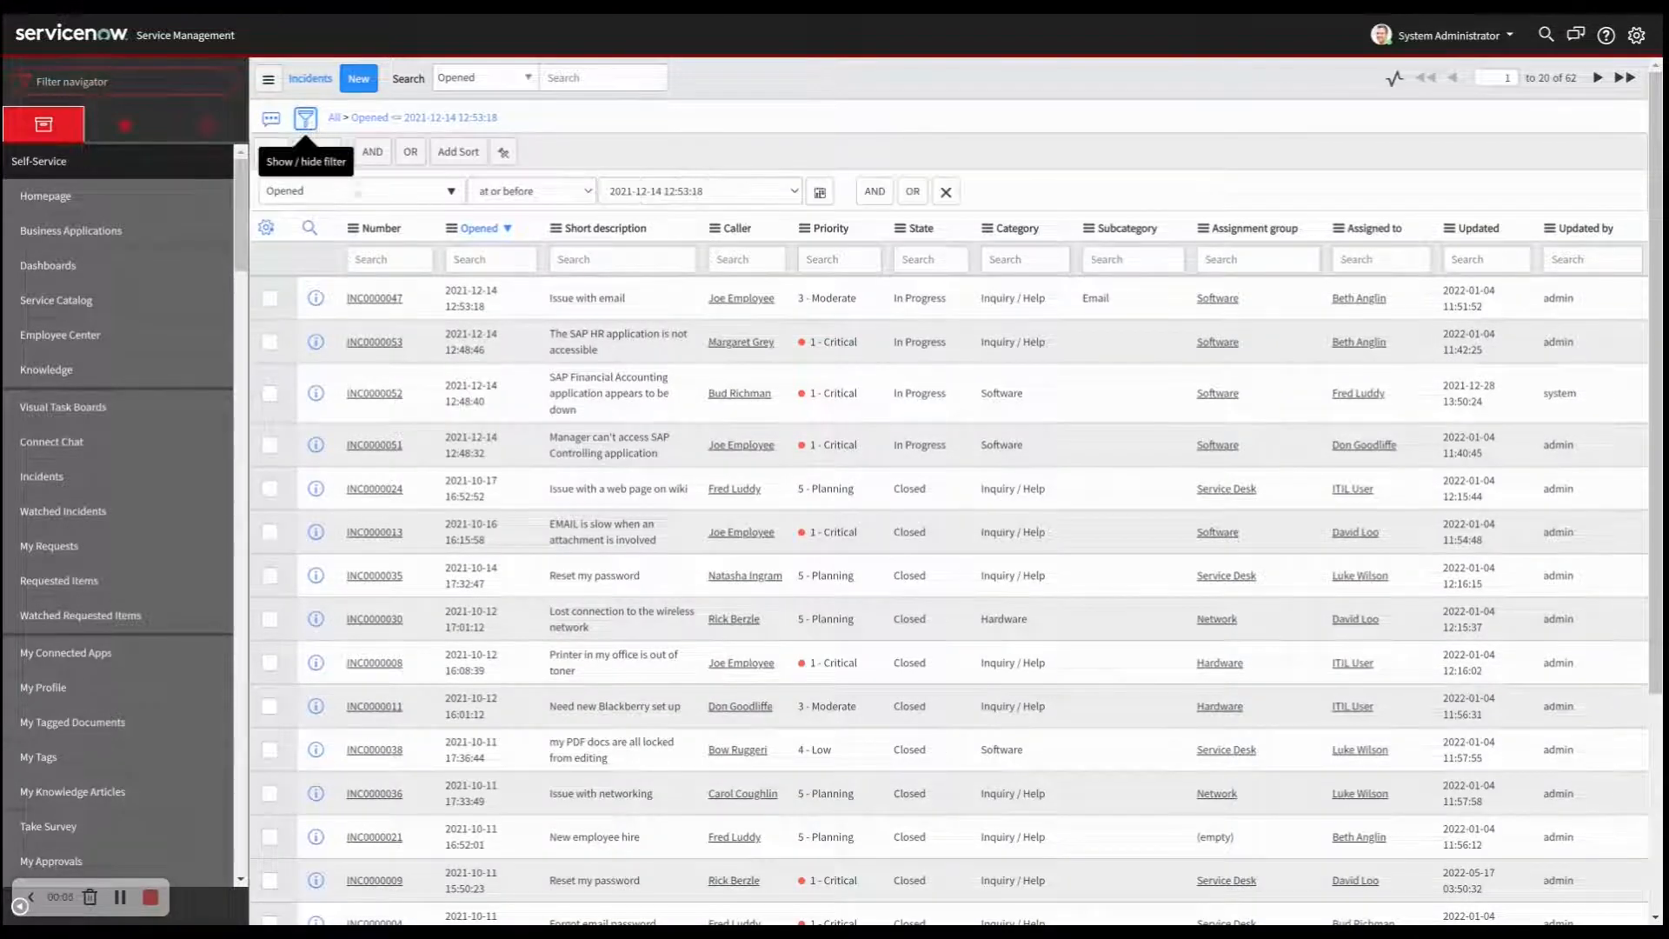
{"action": "left_click", "coordinate": [364, 191]}
{"action": "scroll", "coordinate": [377, 337], "scroll_direction": "down", "scroll_amount": 8}
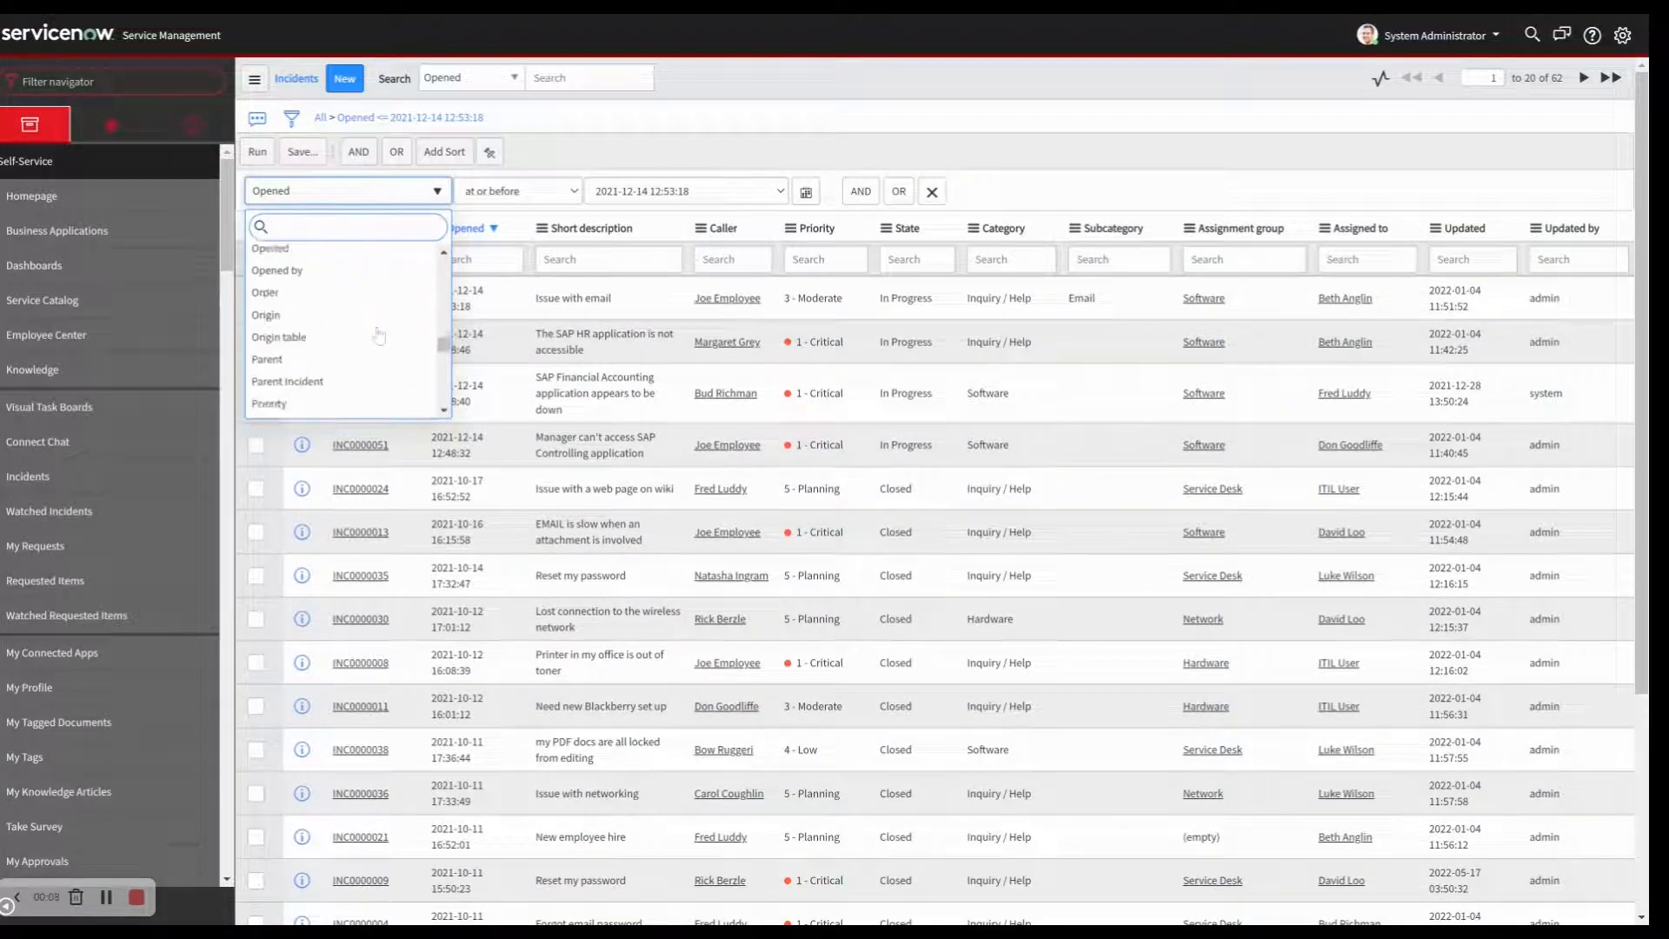
{"action": "type", "text": "created"}
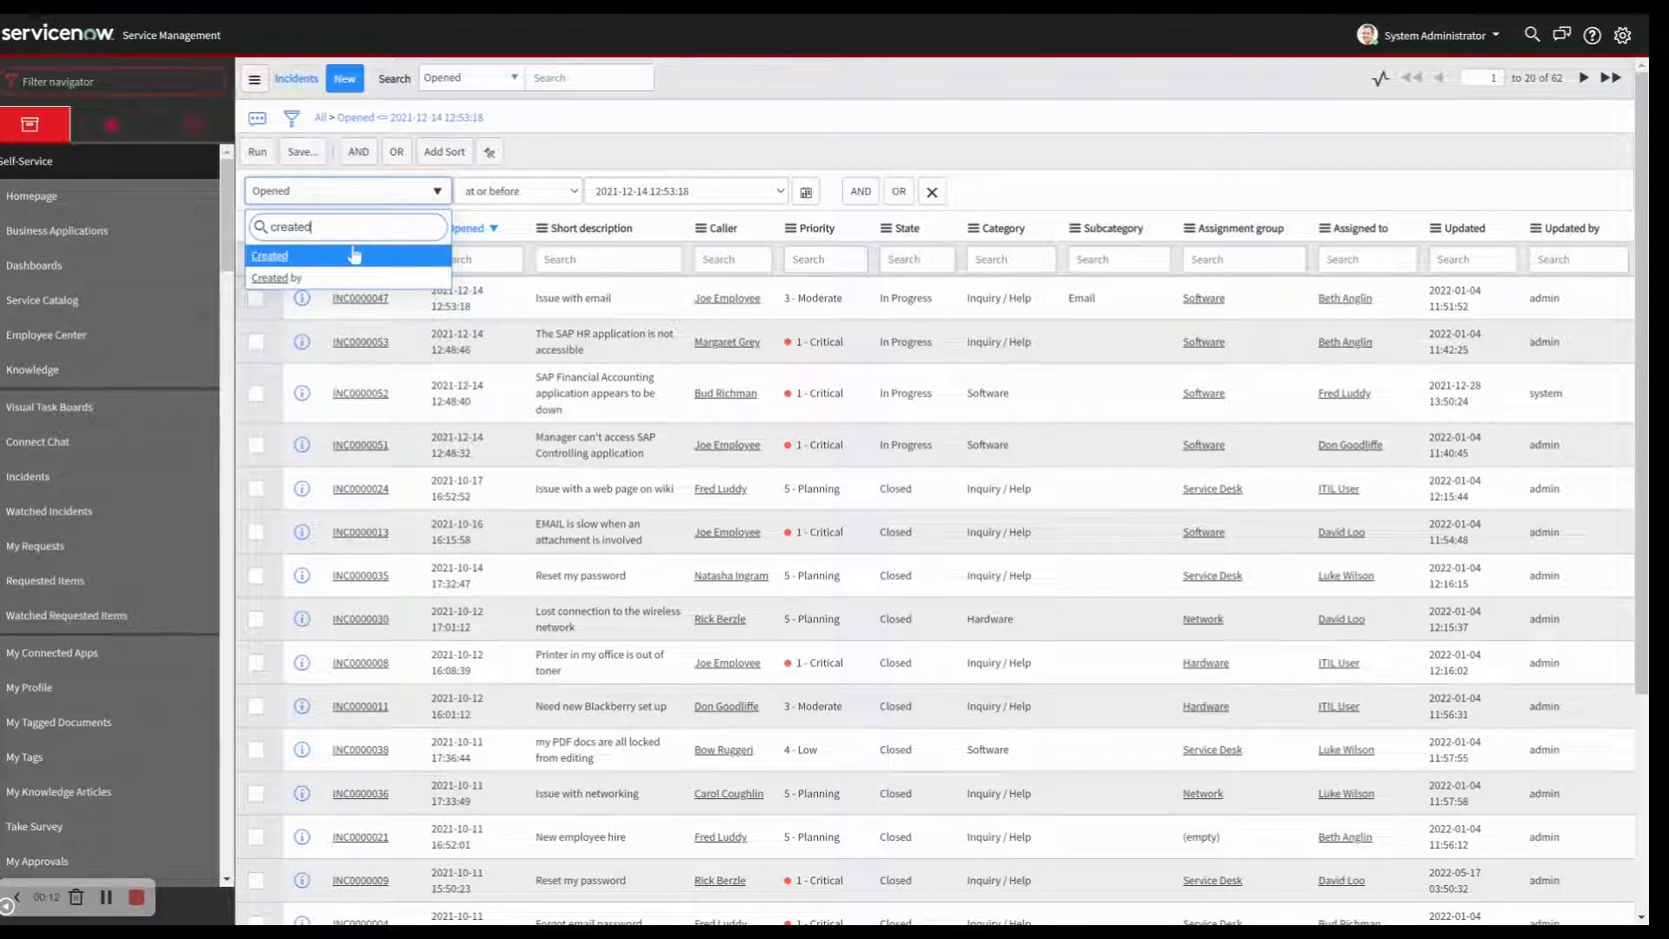
{"action": "left_click", "coordinate": [351, 258]}
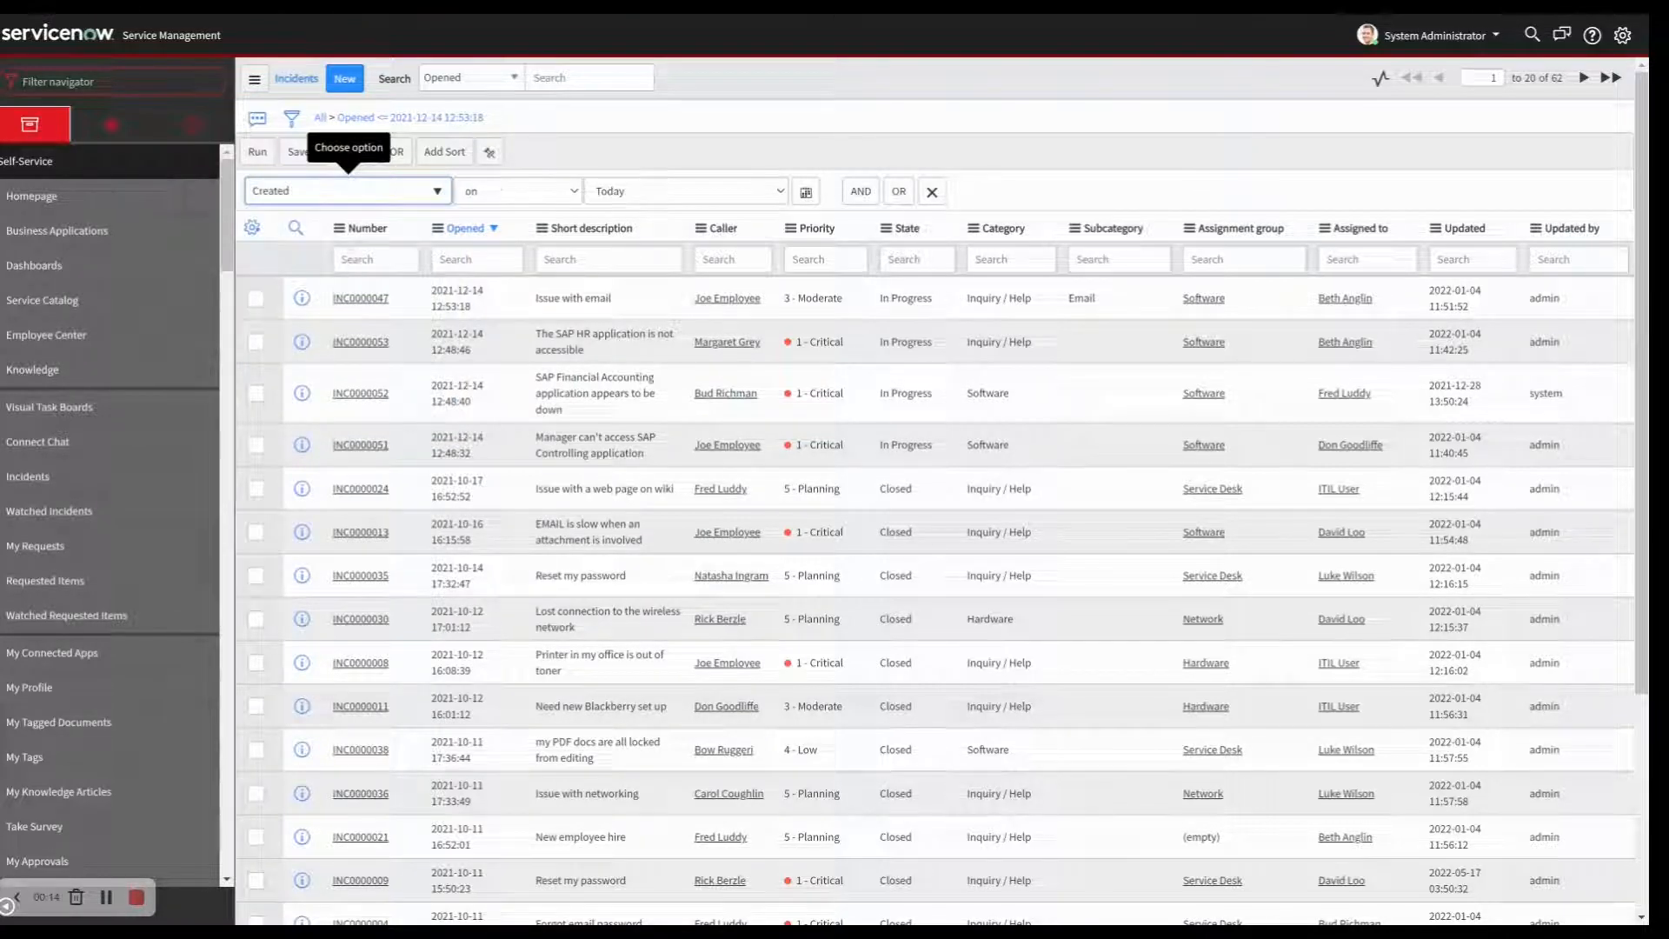
{"action": "left_click", "coordinate": [745, 192]}
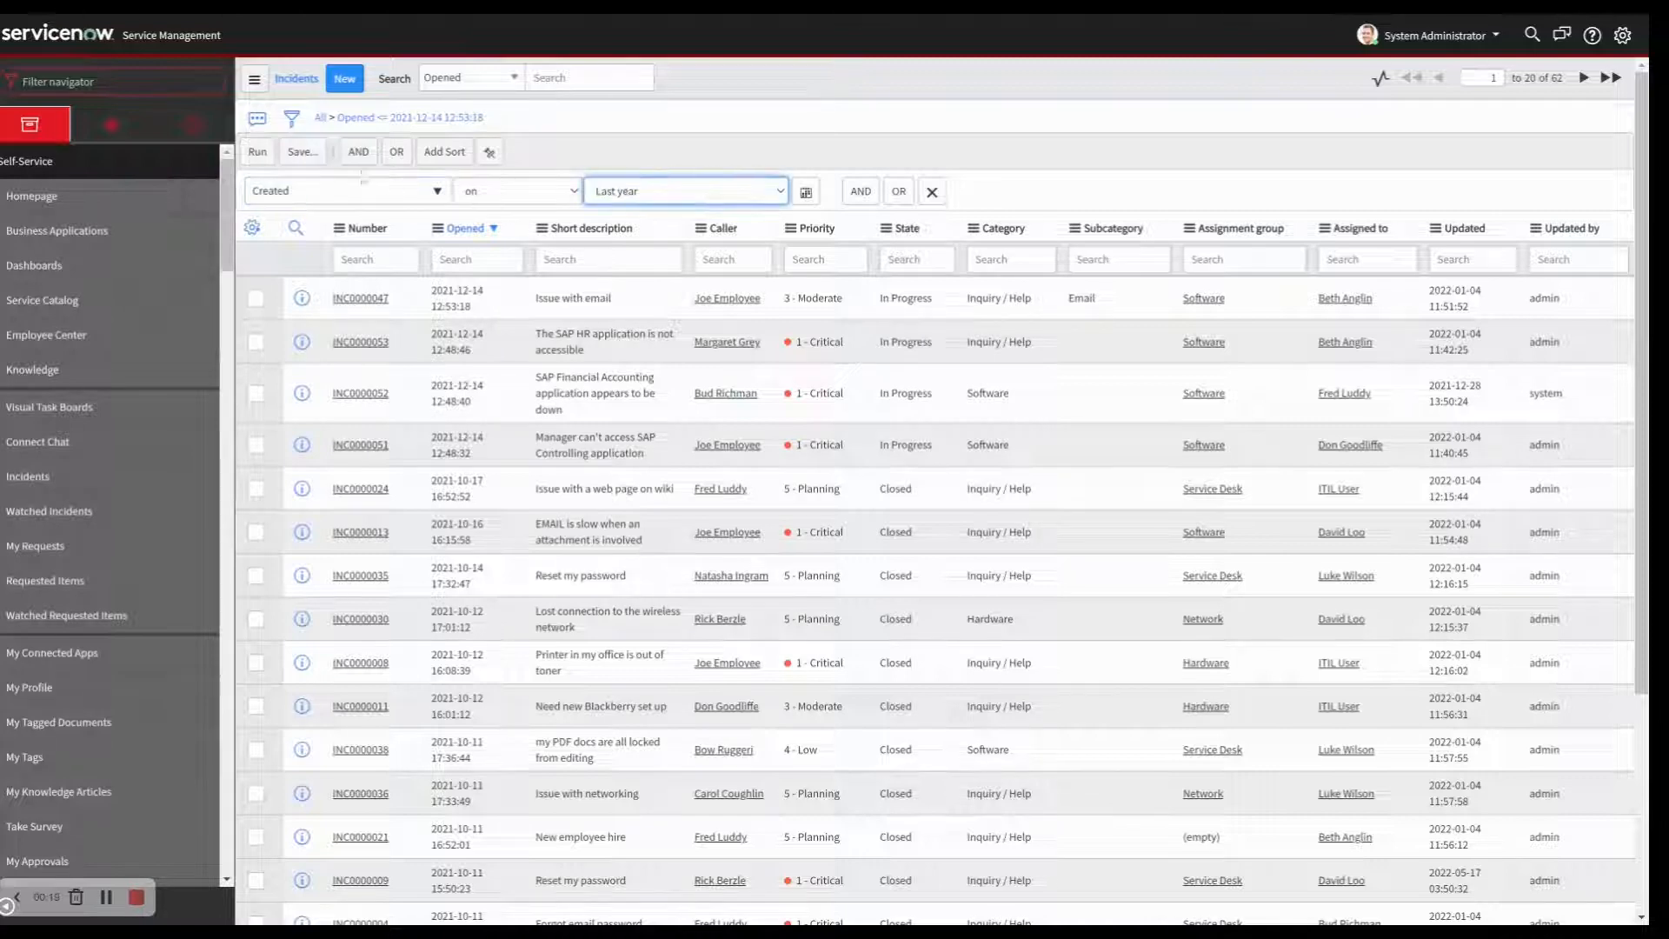
{"action": "left_click", "coordinate": [257, 152]}
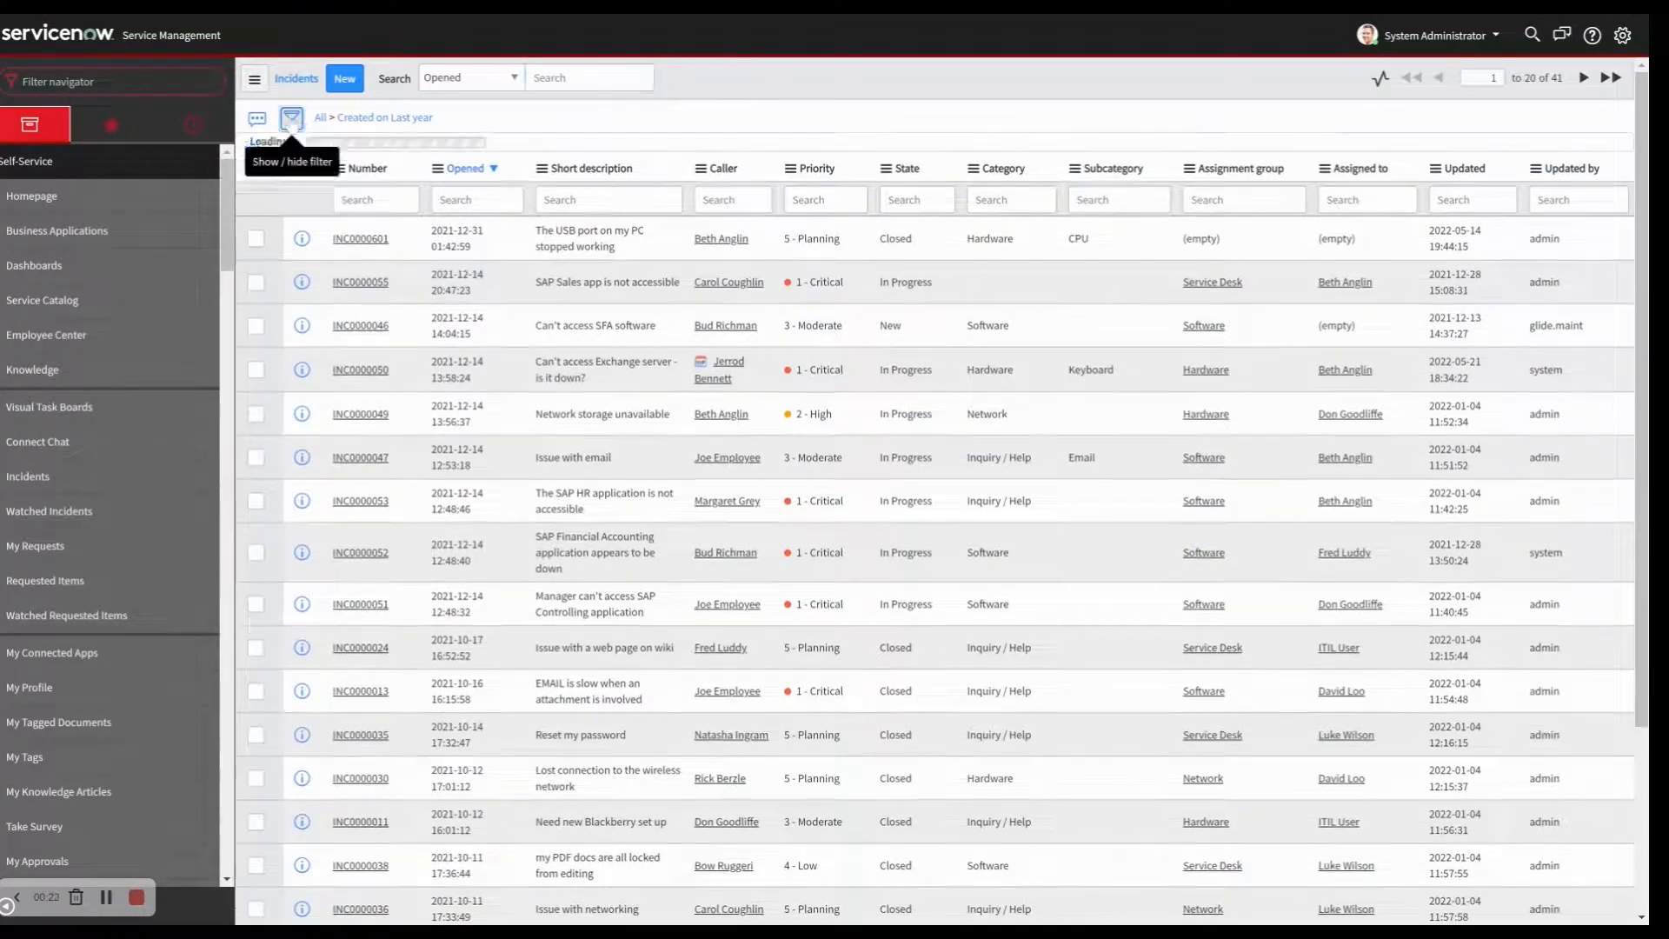
Add an AND condition to the Created filter requiring that Category is Hardware
{"action": "left_click", "coordinate": [291, 118]}
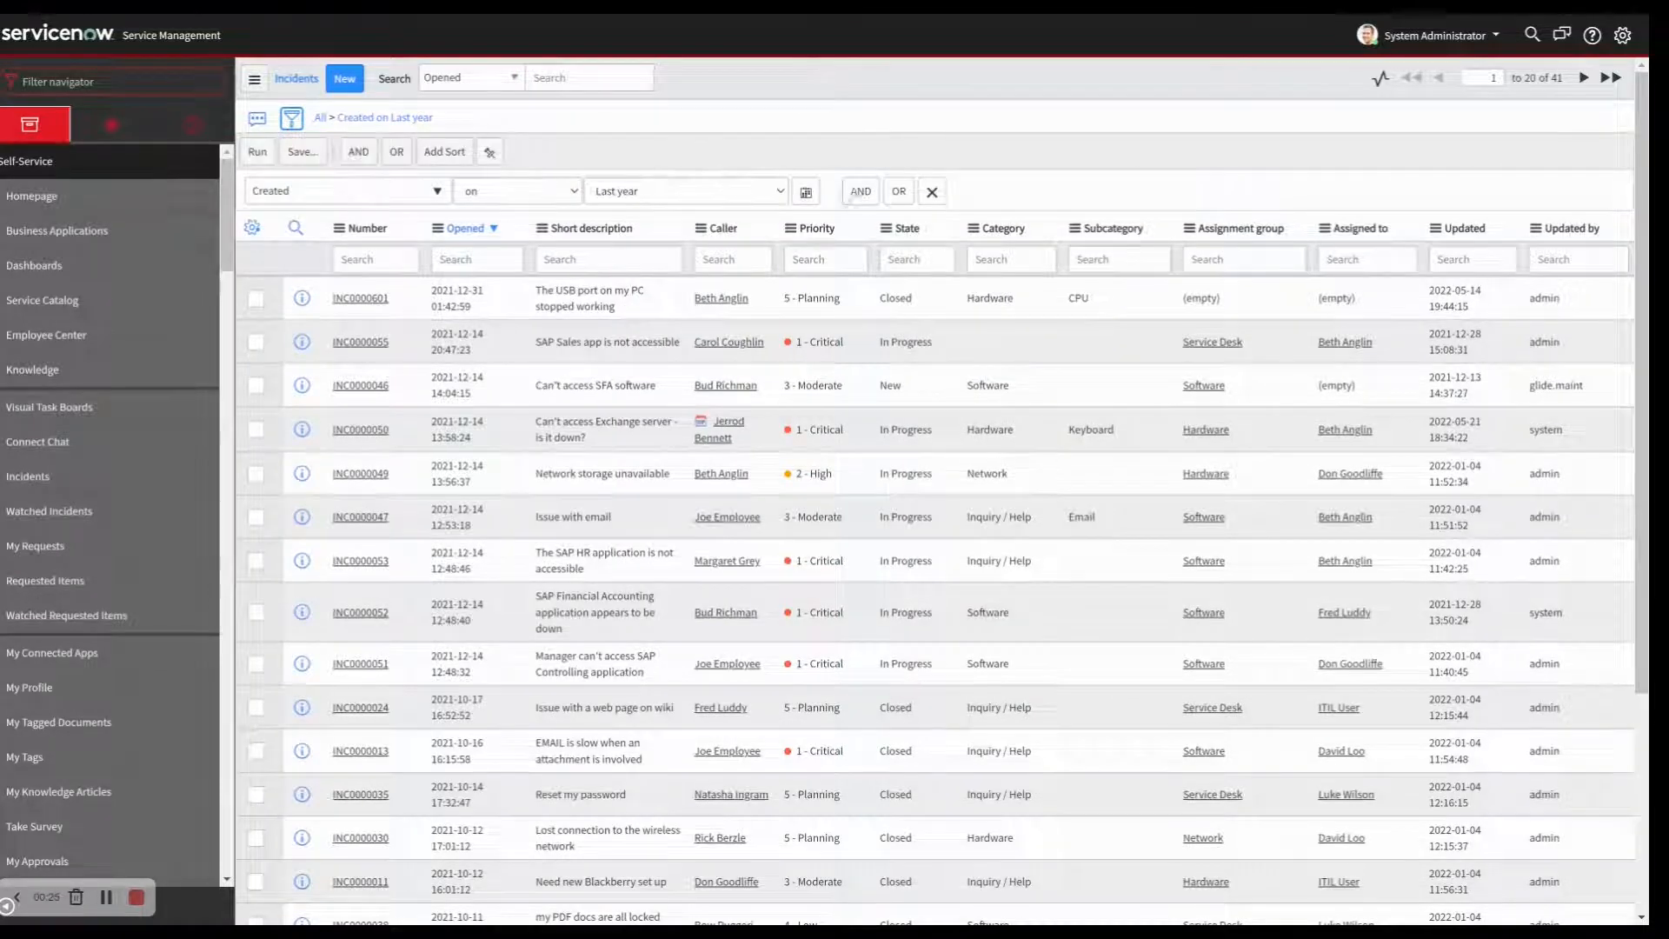
{"action": "left_click", "coordinate": [862, 192]}
{"action": "left_click", "coordinate": [353, 257]}
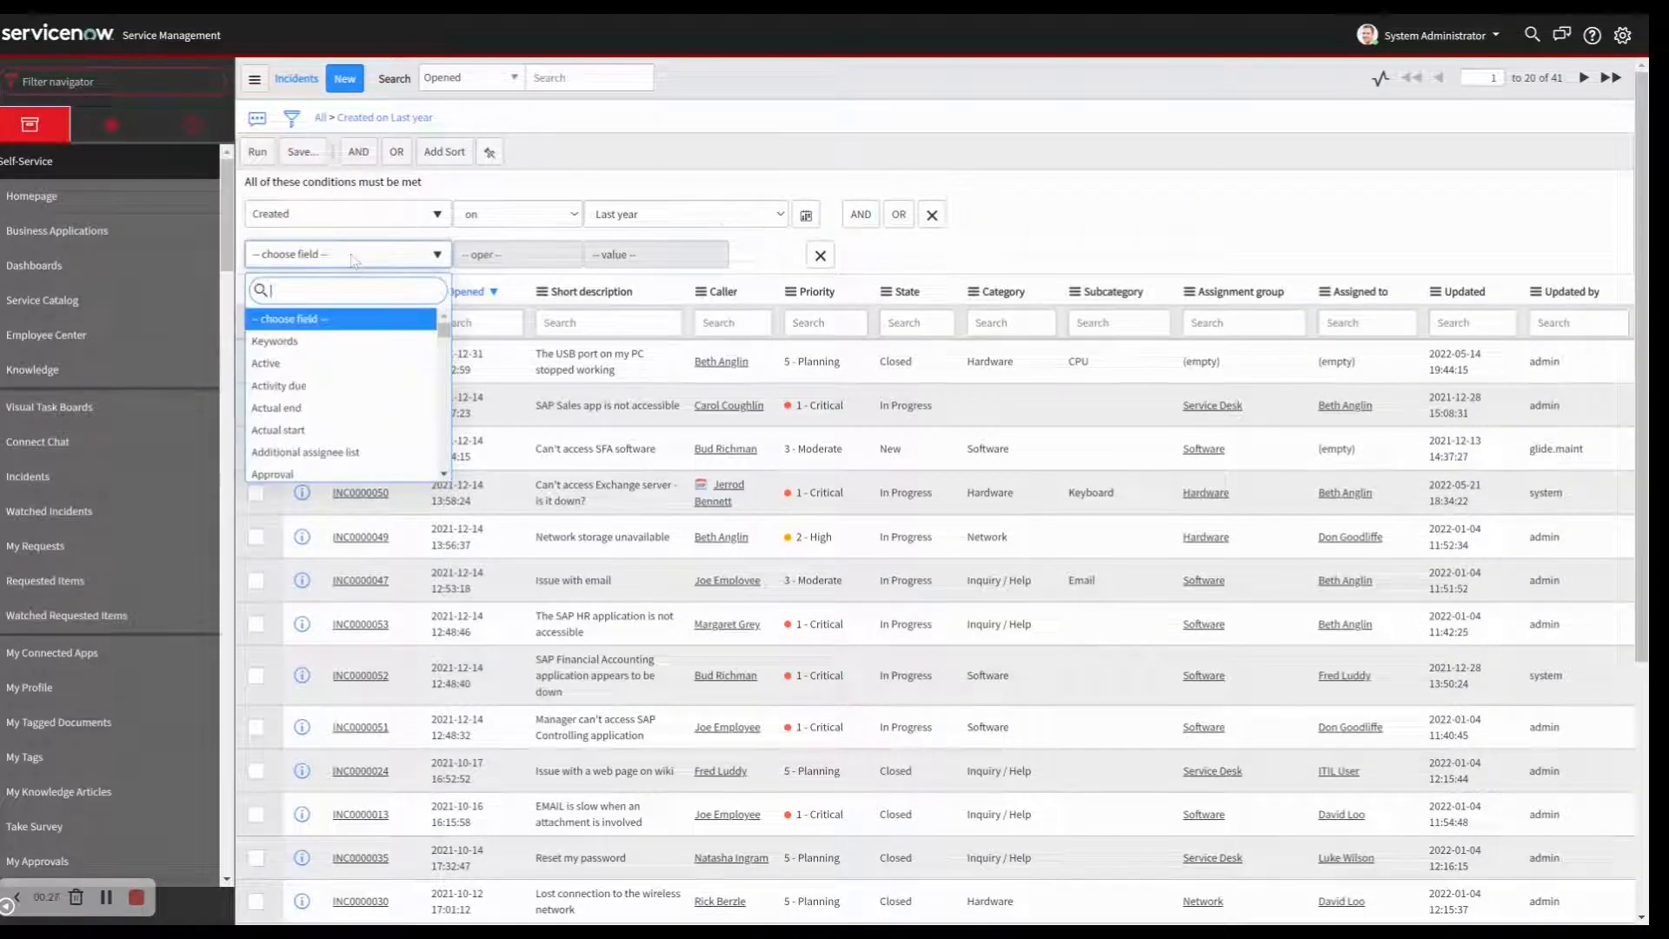
{"action": "type", "text": "cate"}
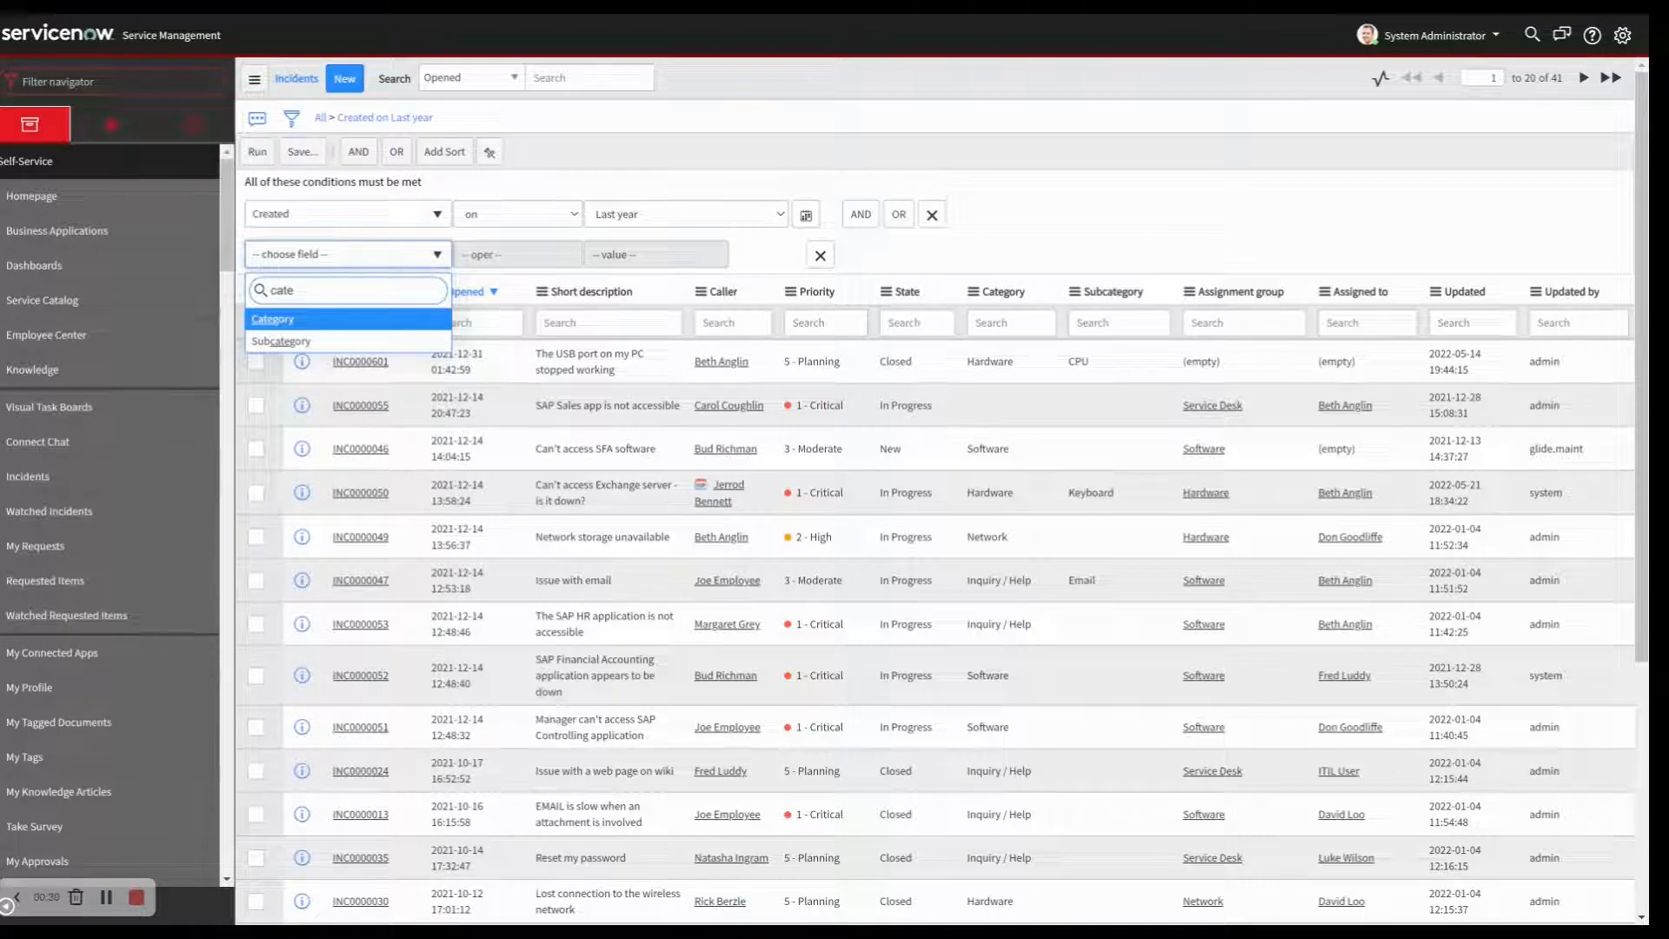
{"action": "key", "text": "Return"}
{"action": "left_click", "coordinate": [641, 254]}
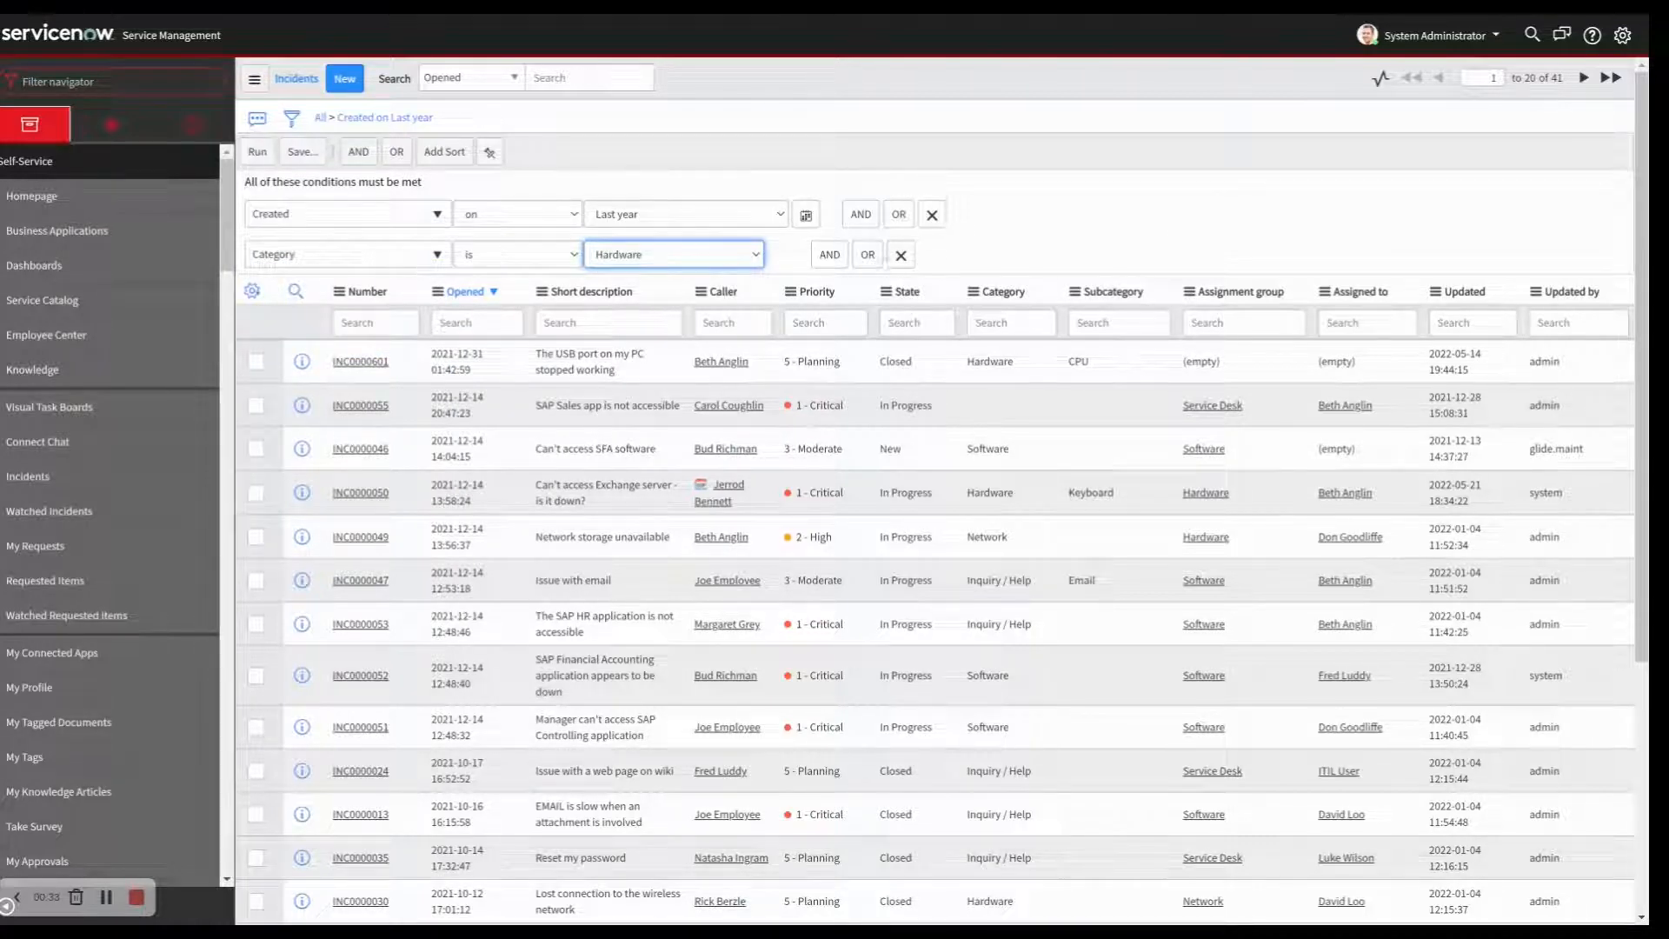
Add an OR alternative to the Hardware condition with Category is Software, and run the filter
{"action": "left_click", "coordinate": [869, 255]}
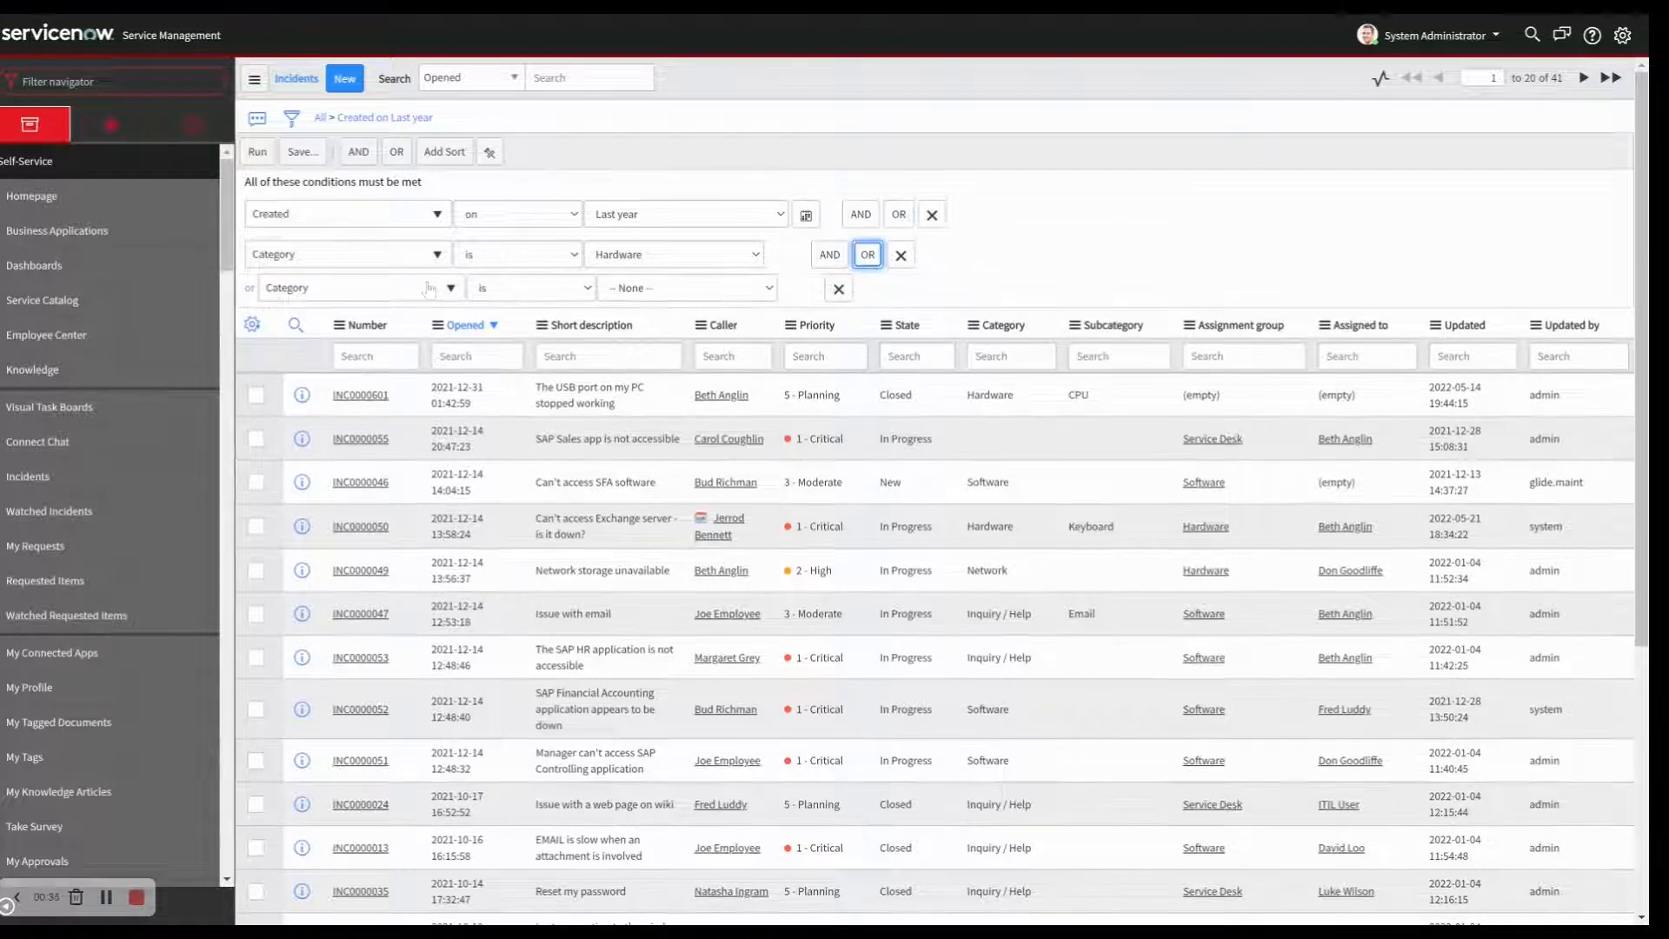
{"action": "left_click", "coordinate": [658, 295]}
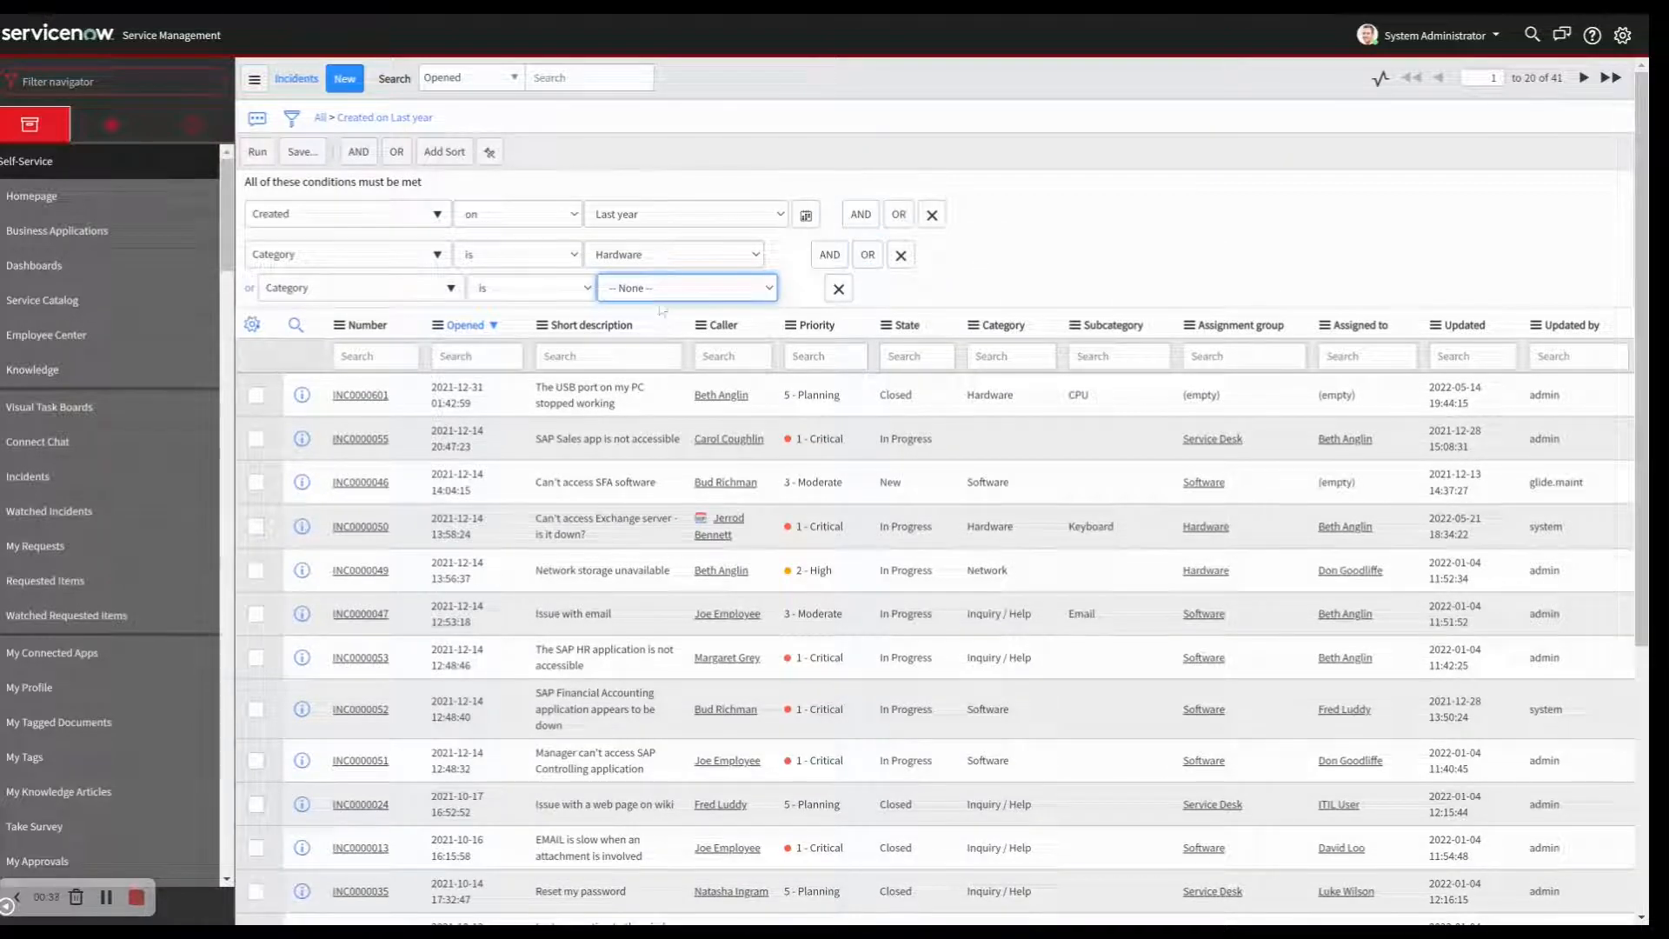
{"action": "left_click", "coordinate": [257, 151]}
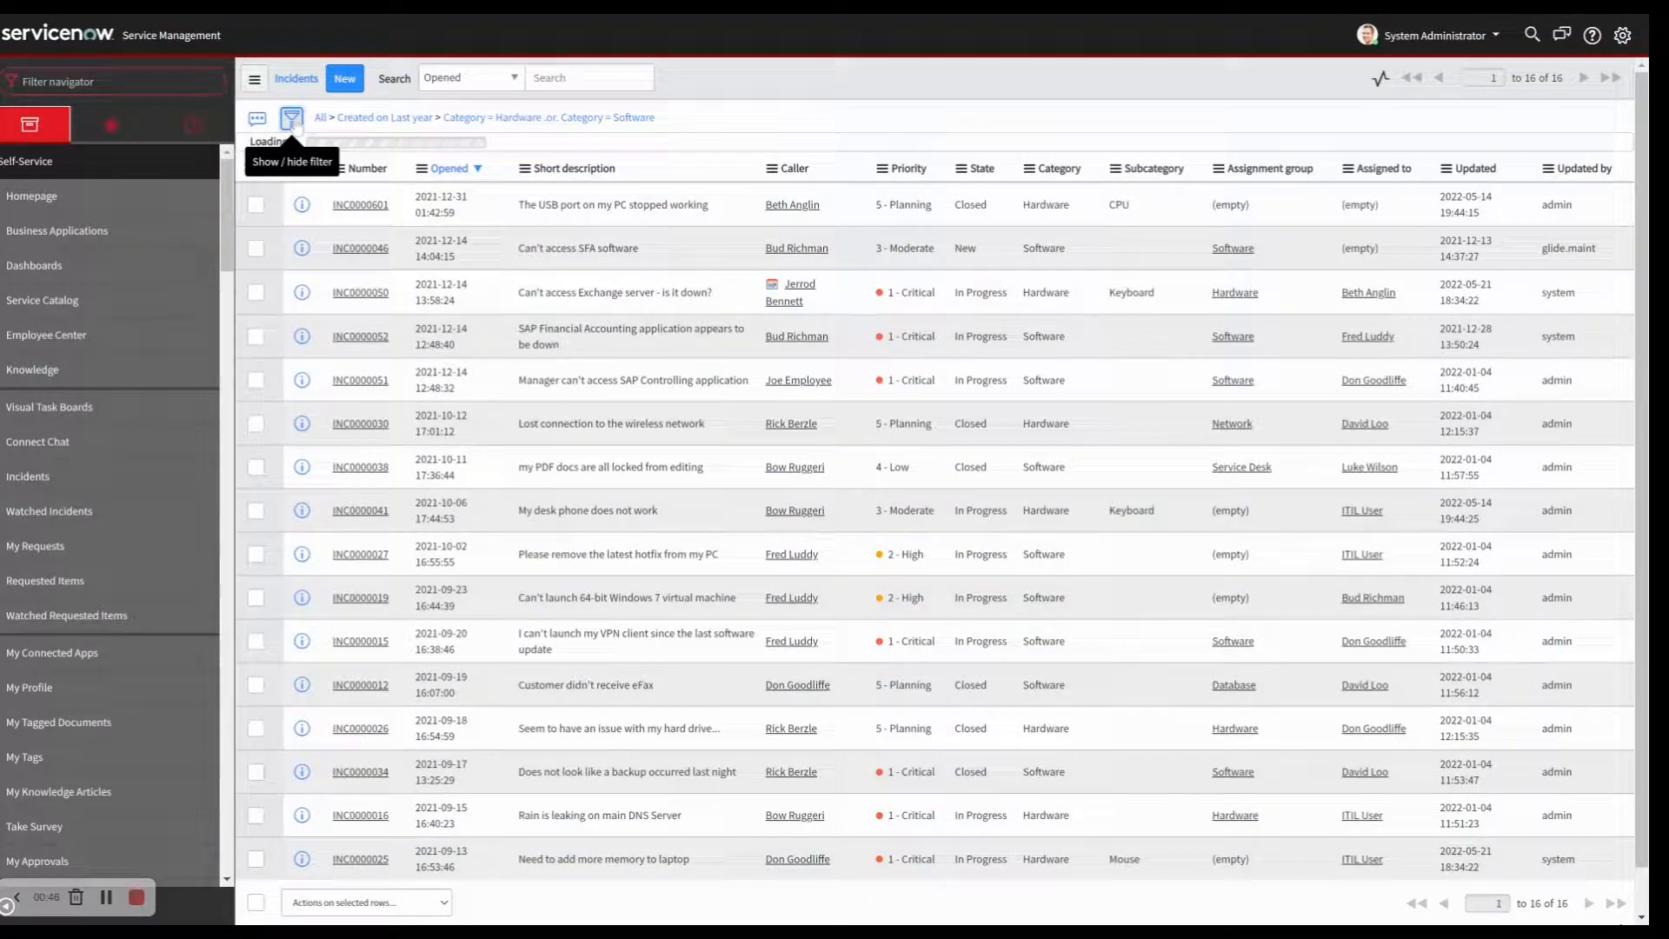
Remove both Category conditions and the Created condition from the filter builder
{"action": "left_click", "coordinate": [292, 118]}
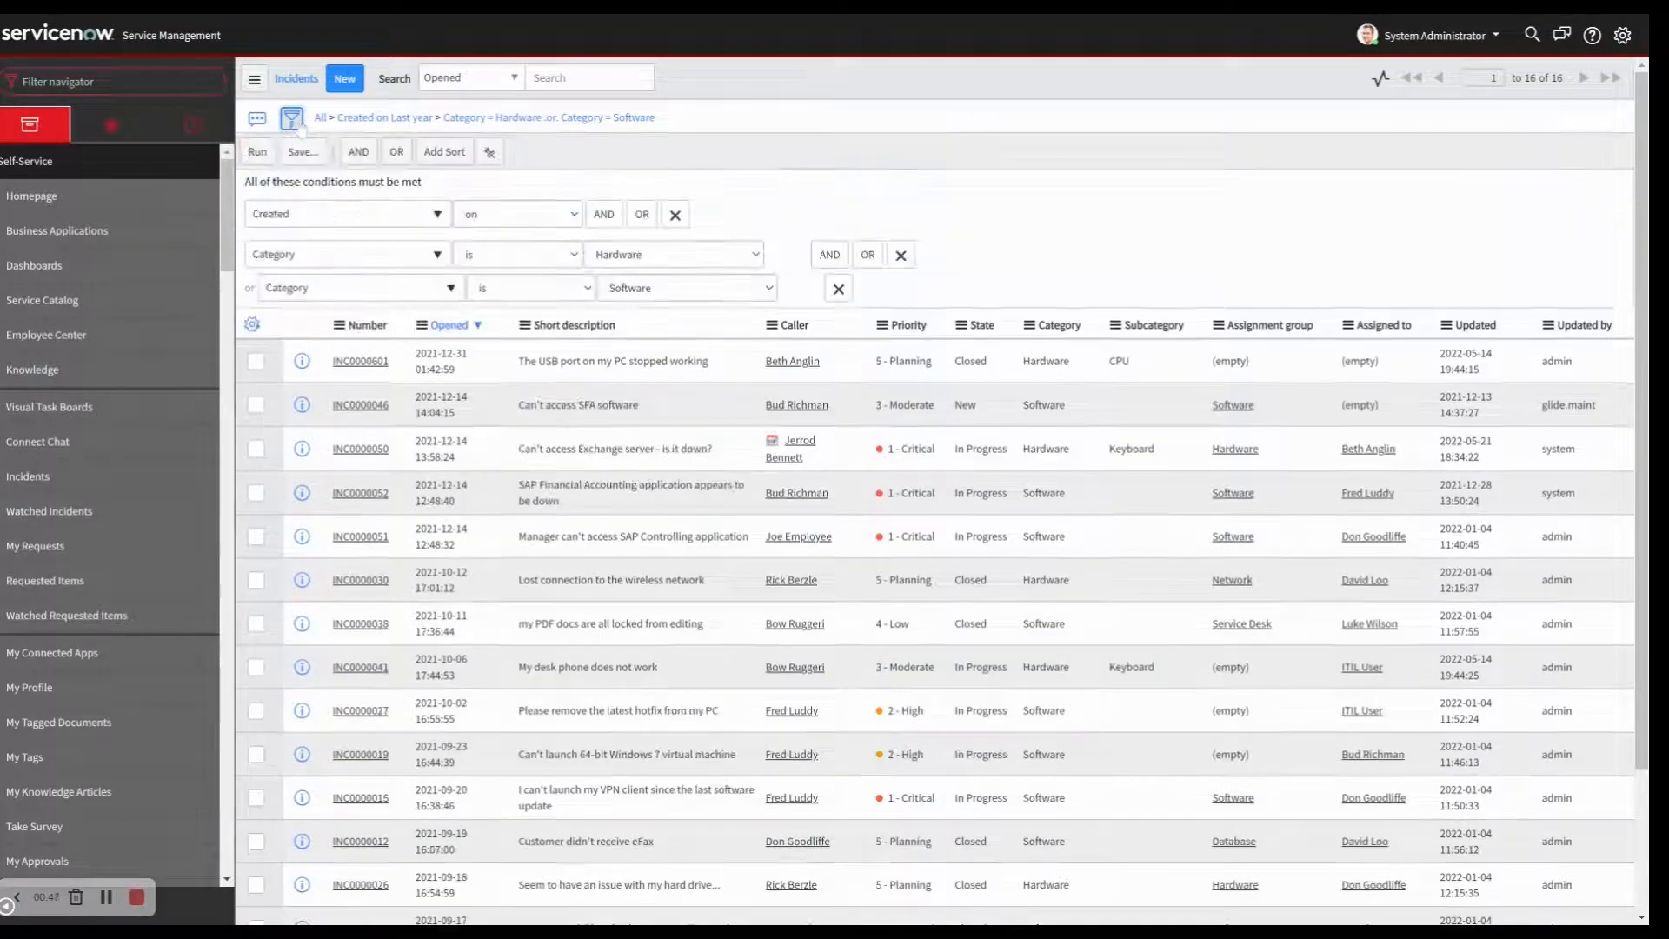
{"action": "left_click", "coordinate": [838, 289]}
{"action": "left_click", "coordinate": [900, 254]}
{"action": "left_click", "coordinate": [931, 191]}
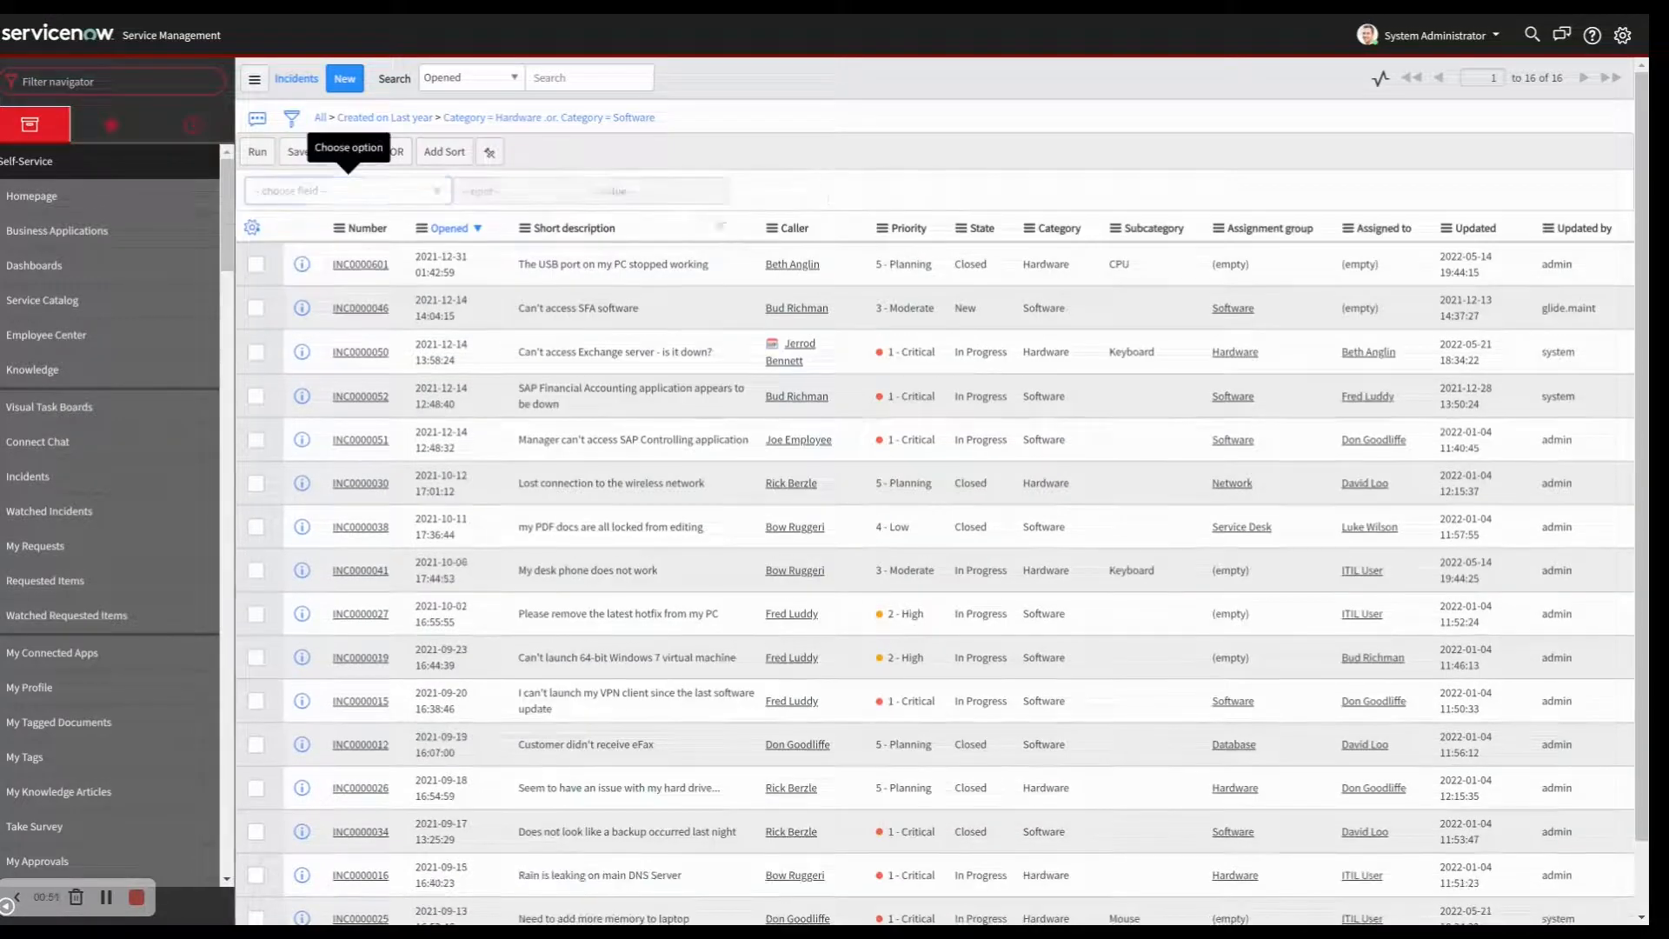
Show related fields in the field choices of the empty filter condition
{"action": "left_click", "coordinate": [435, 191]}
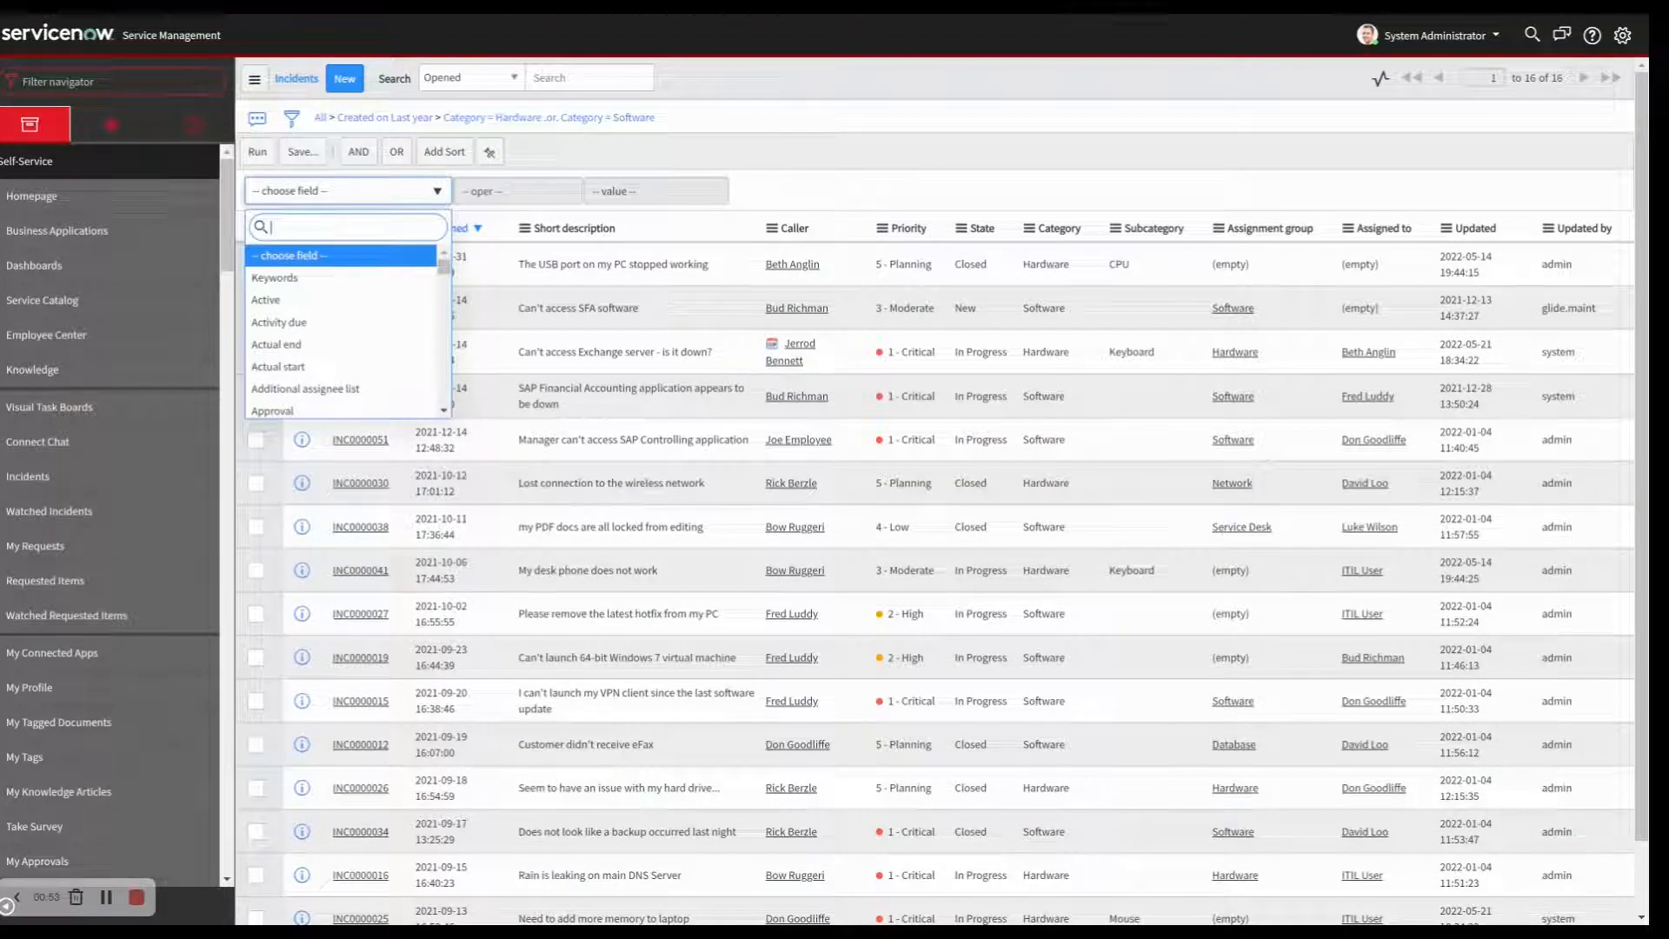
{"action": "scroll", "coordinate": [354, 313], "scroll_direction": "down", "scroll_amount": 20}
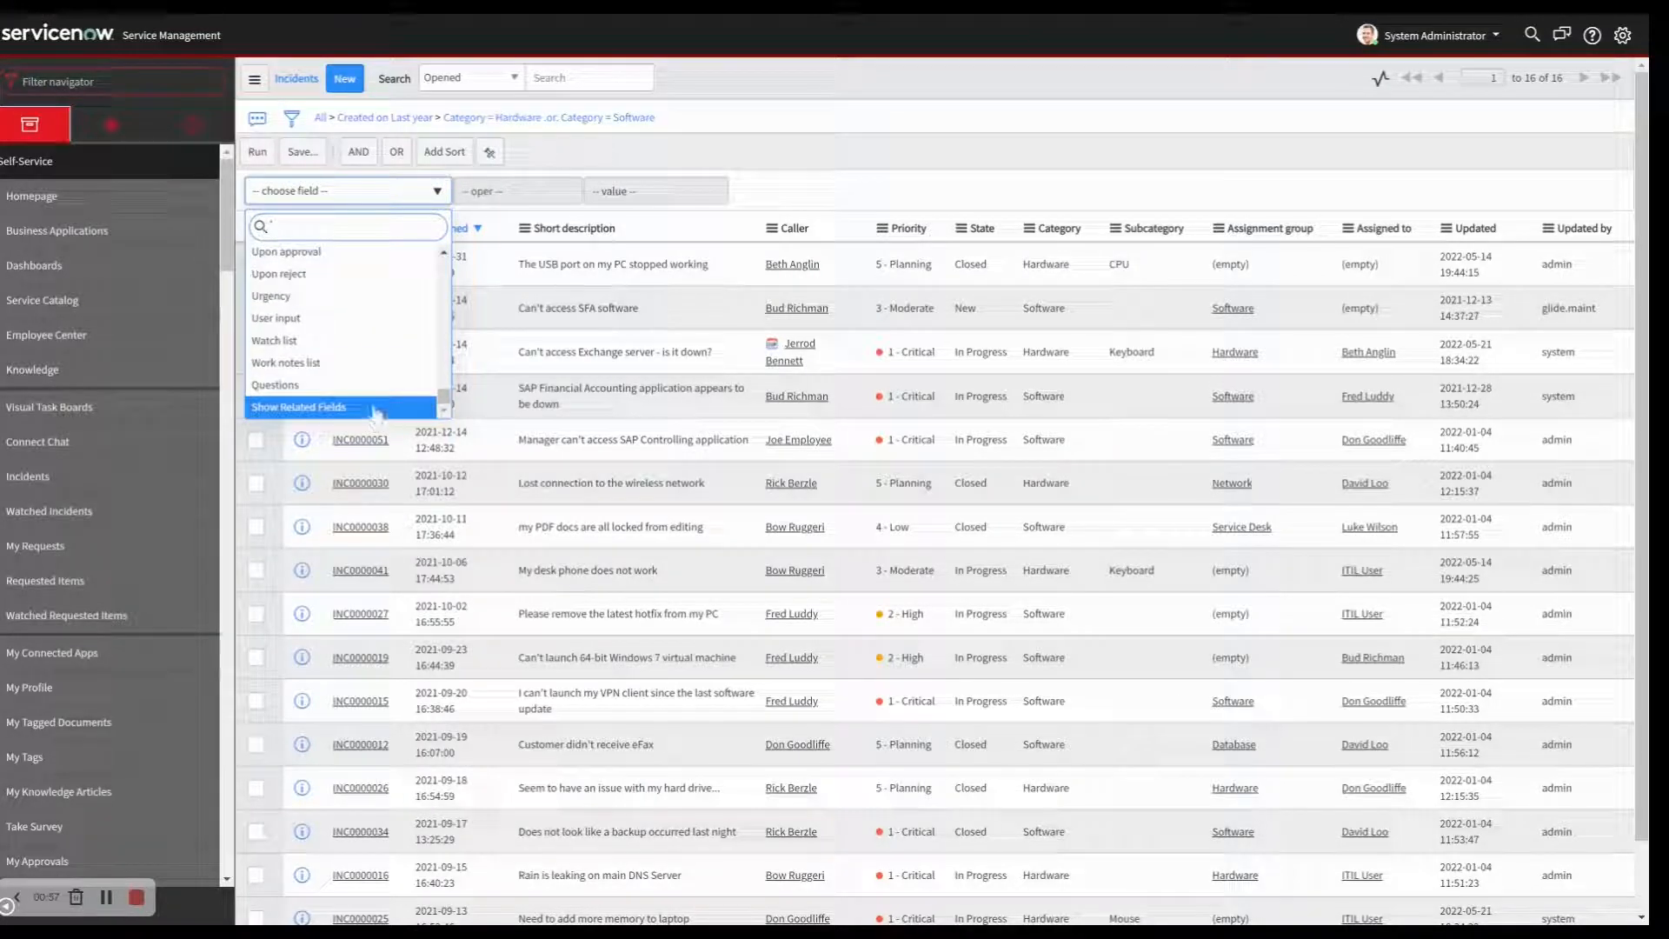
{"action": "left_click", "coordinate": [375, 407]}
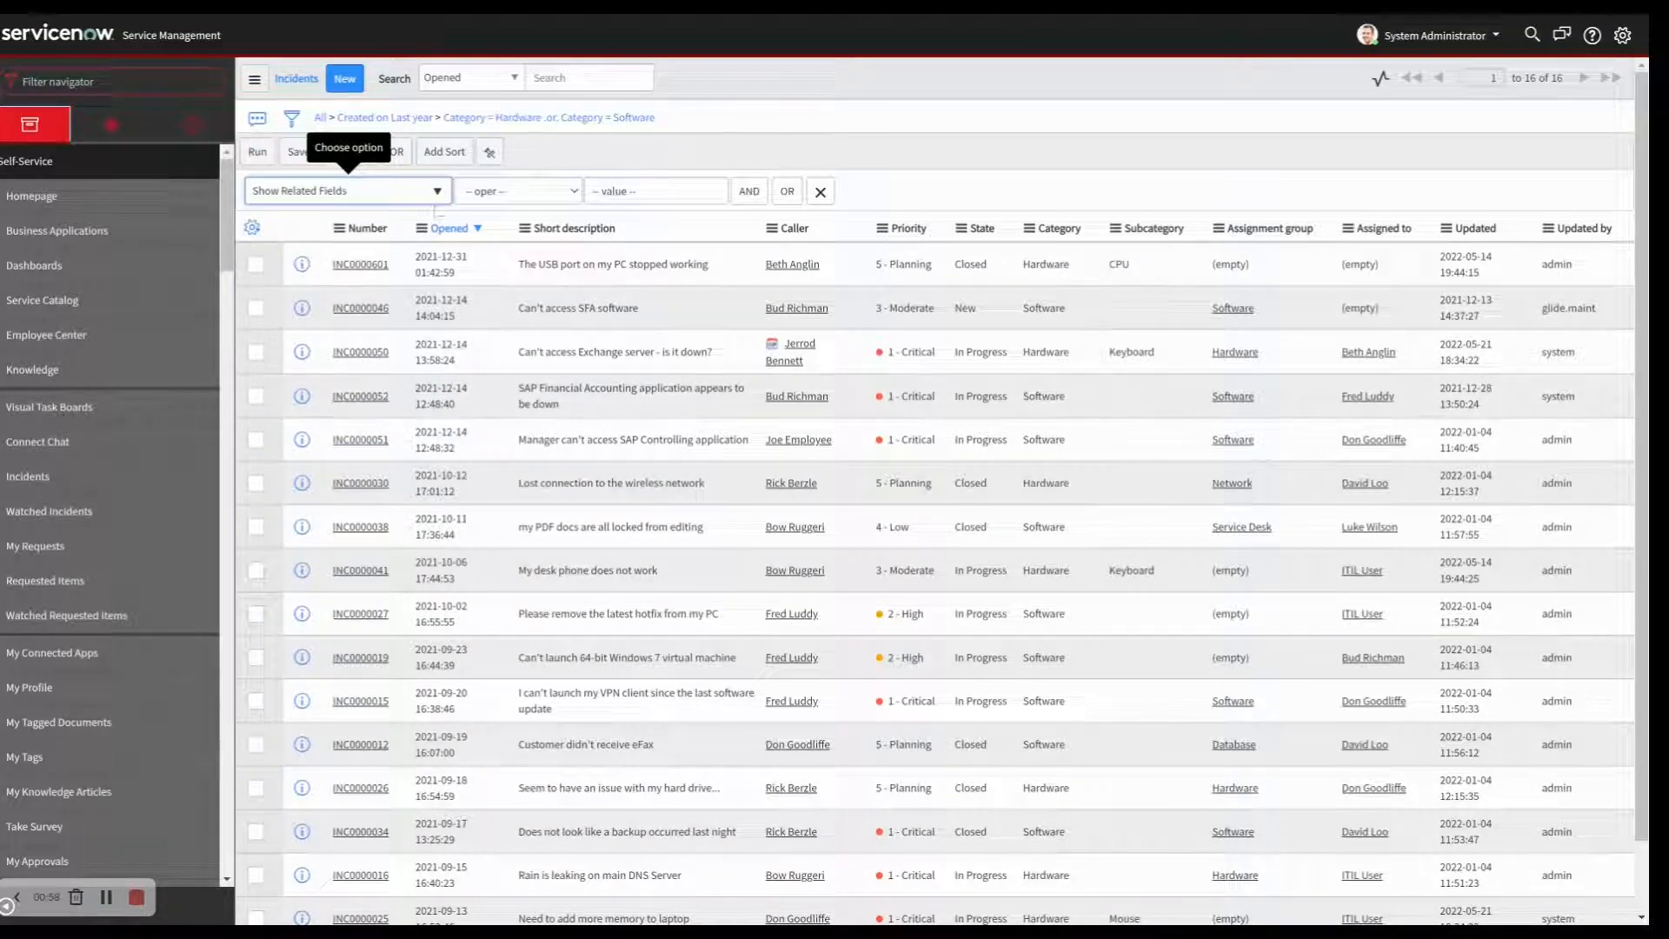
Set the condition to the Active field of the Assigned to user is true, and run the filter
{"action": "left_click", "coordinate": [437, 193]}
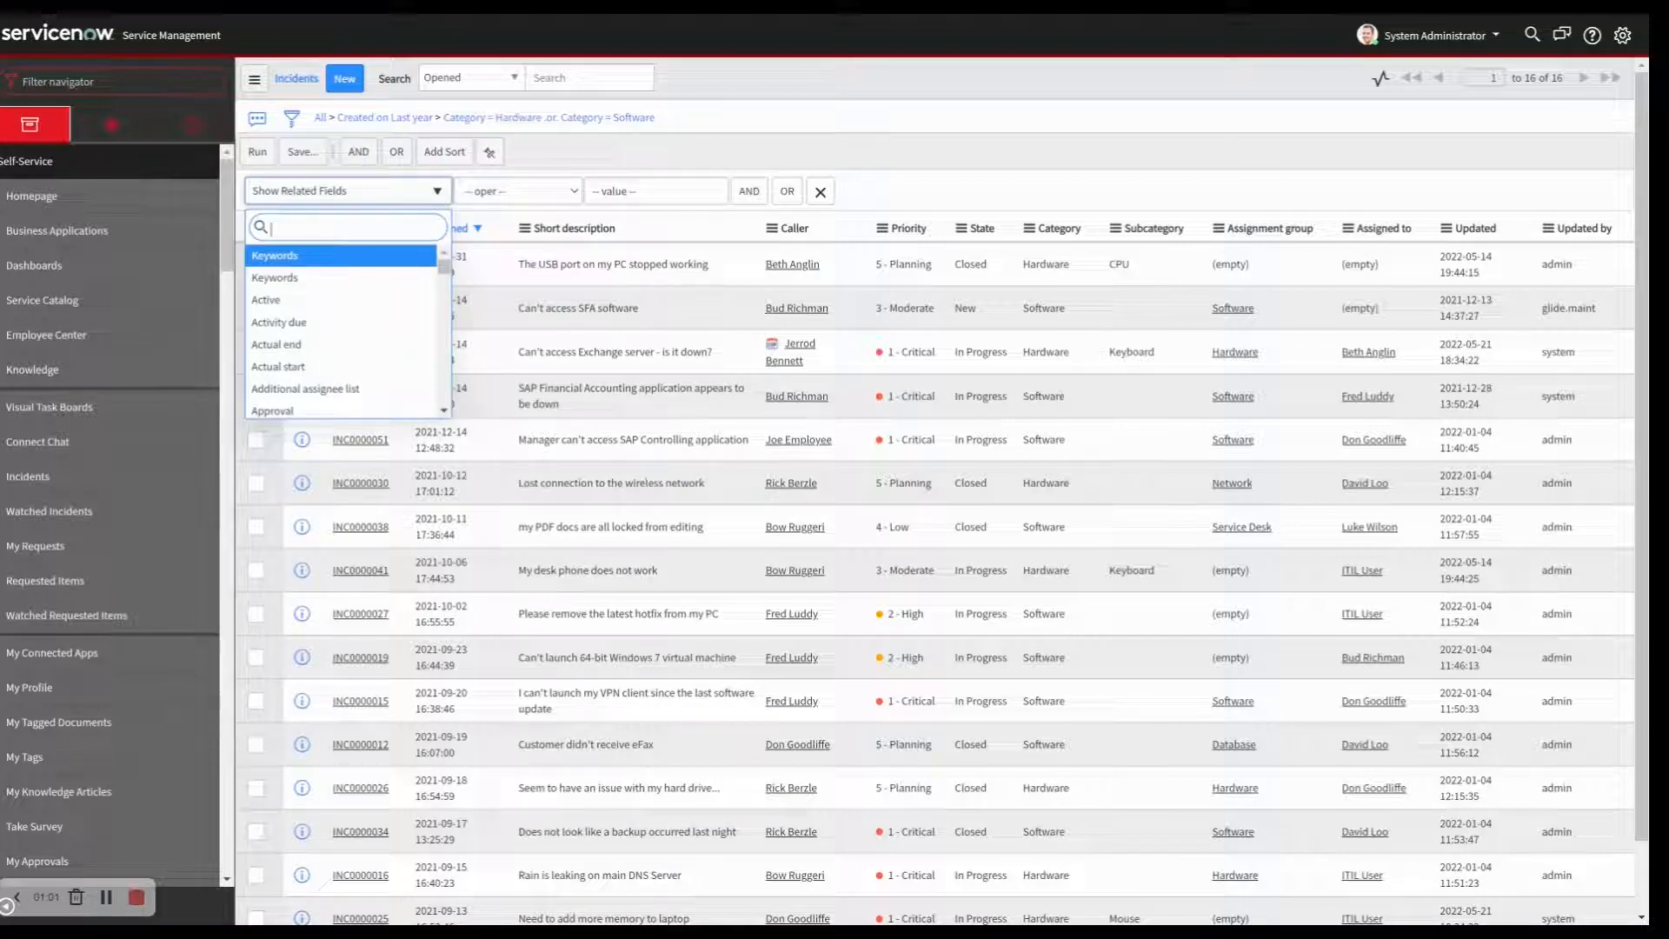
{"action": "scroll", "coordinate": [350, 311], "scroll_direction": "down", "scroll_amount": 3}
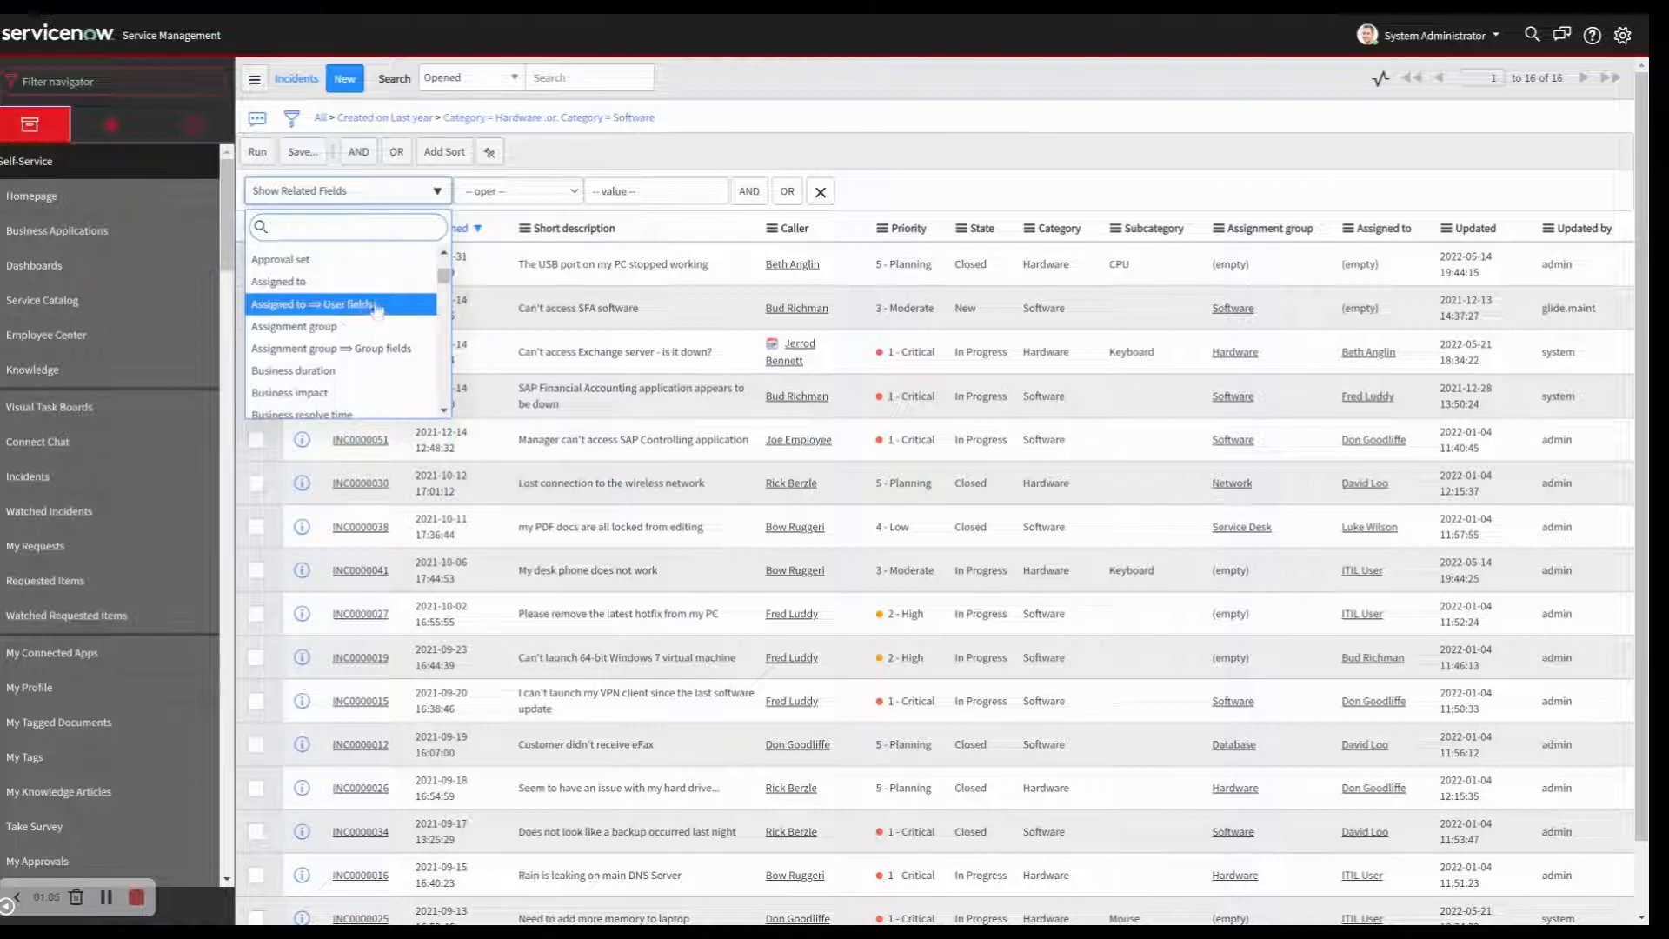
{"action": "left_click", "coordinate": [377, 306]}
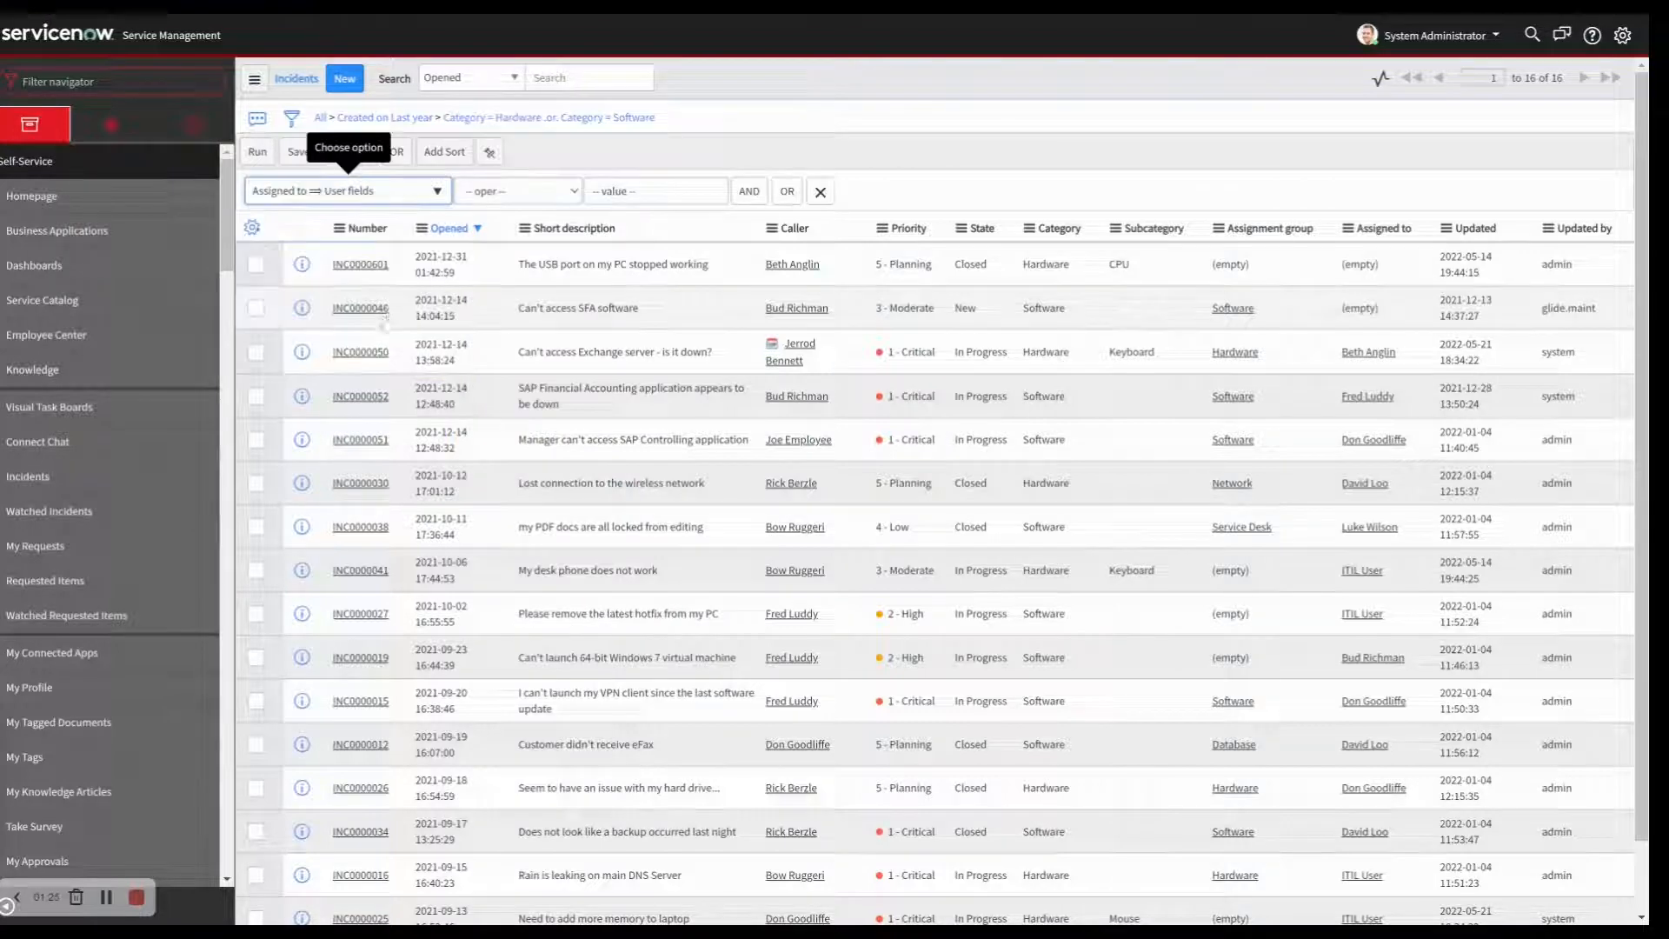
{"action": "left_click", "coordinate": [439, 192]}
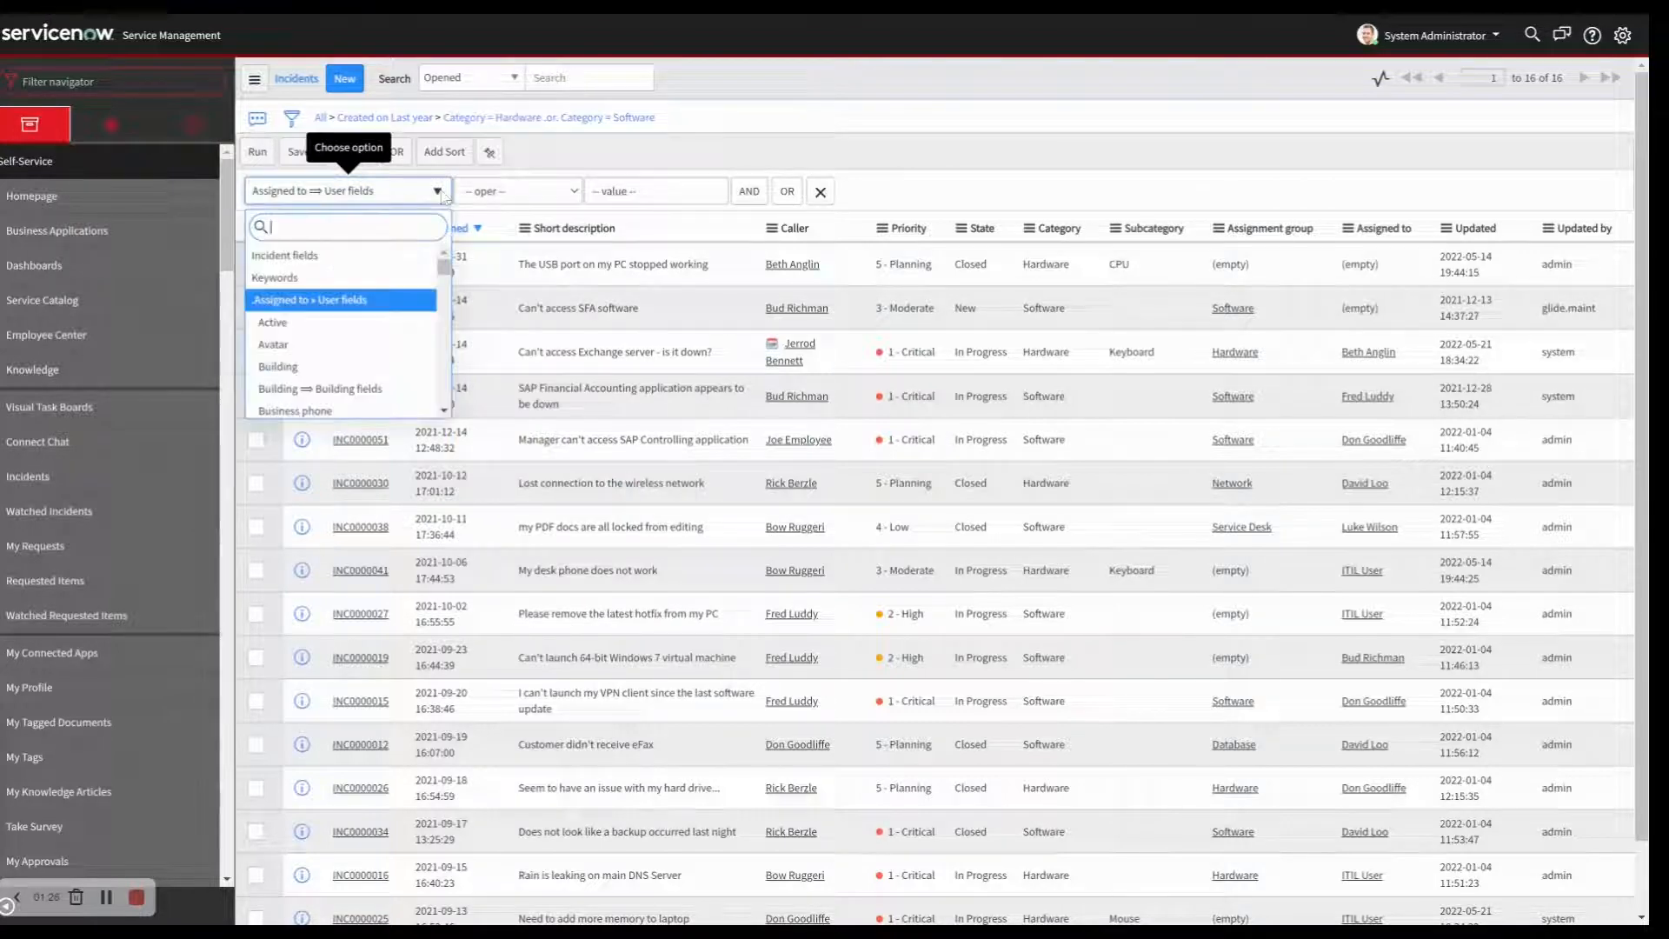
{"action": "left_click", "coordinate": [320, 329]}
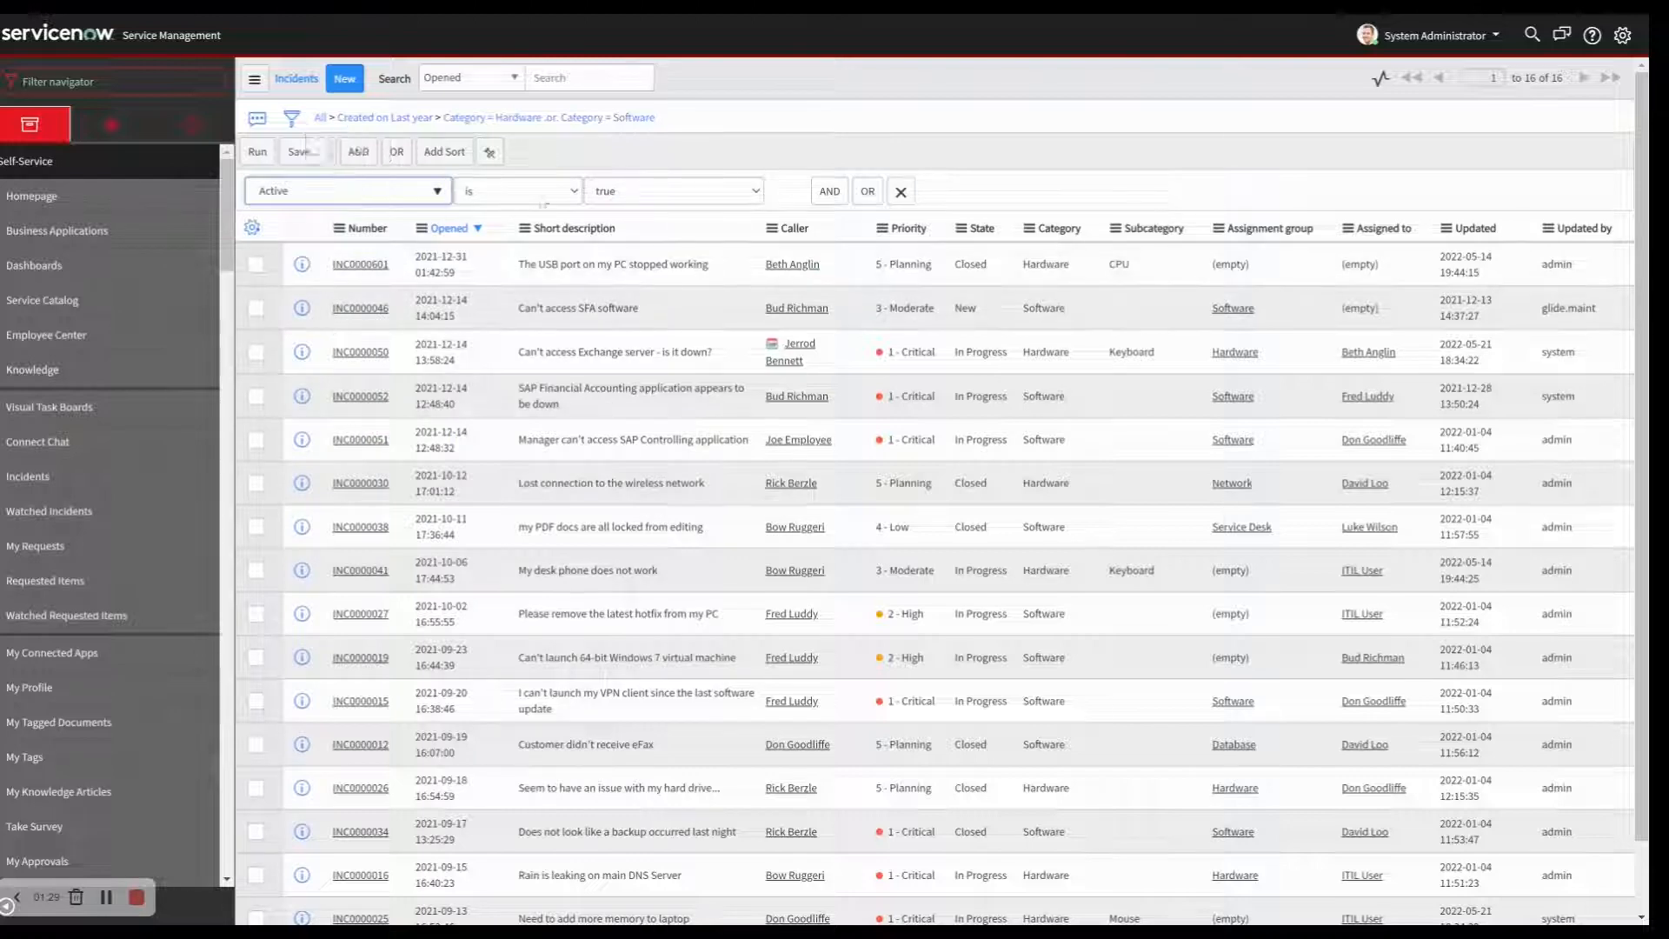
{"action": "left_click", "coordinate": [258, 151]}
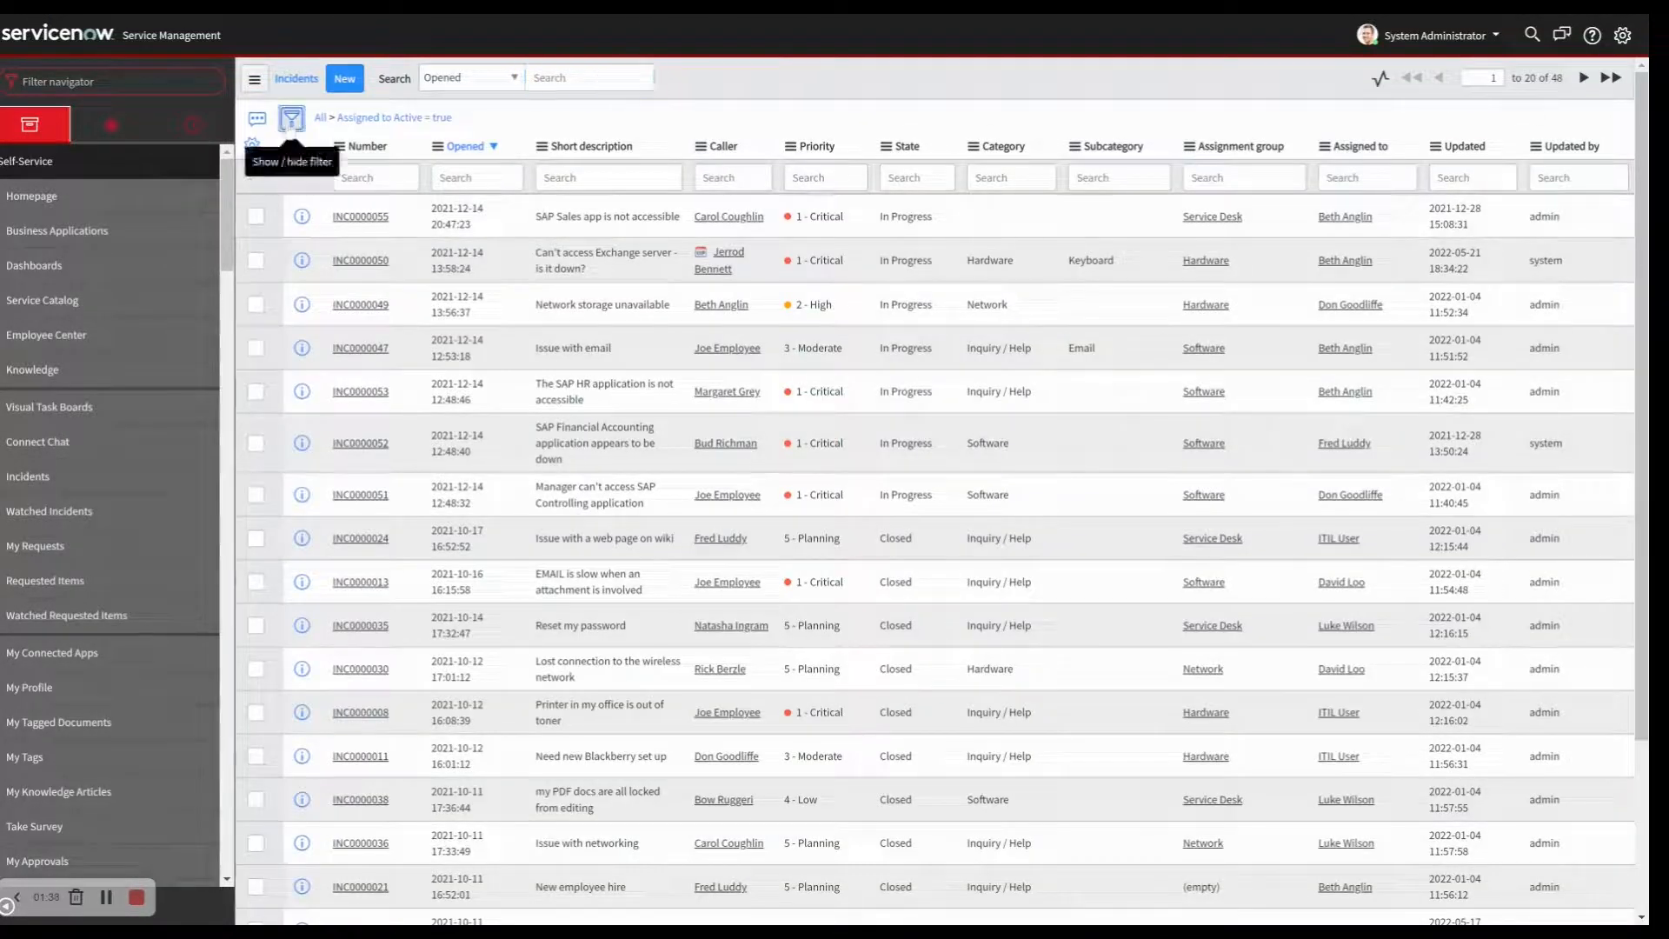
Reopen the filter builder, remove related fields from the condition's field choices, and run the filter
{"action": "left_click", "coordinate": [291, 119]}
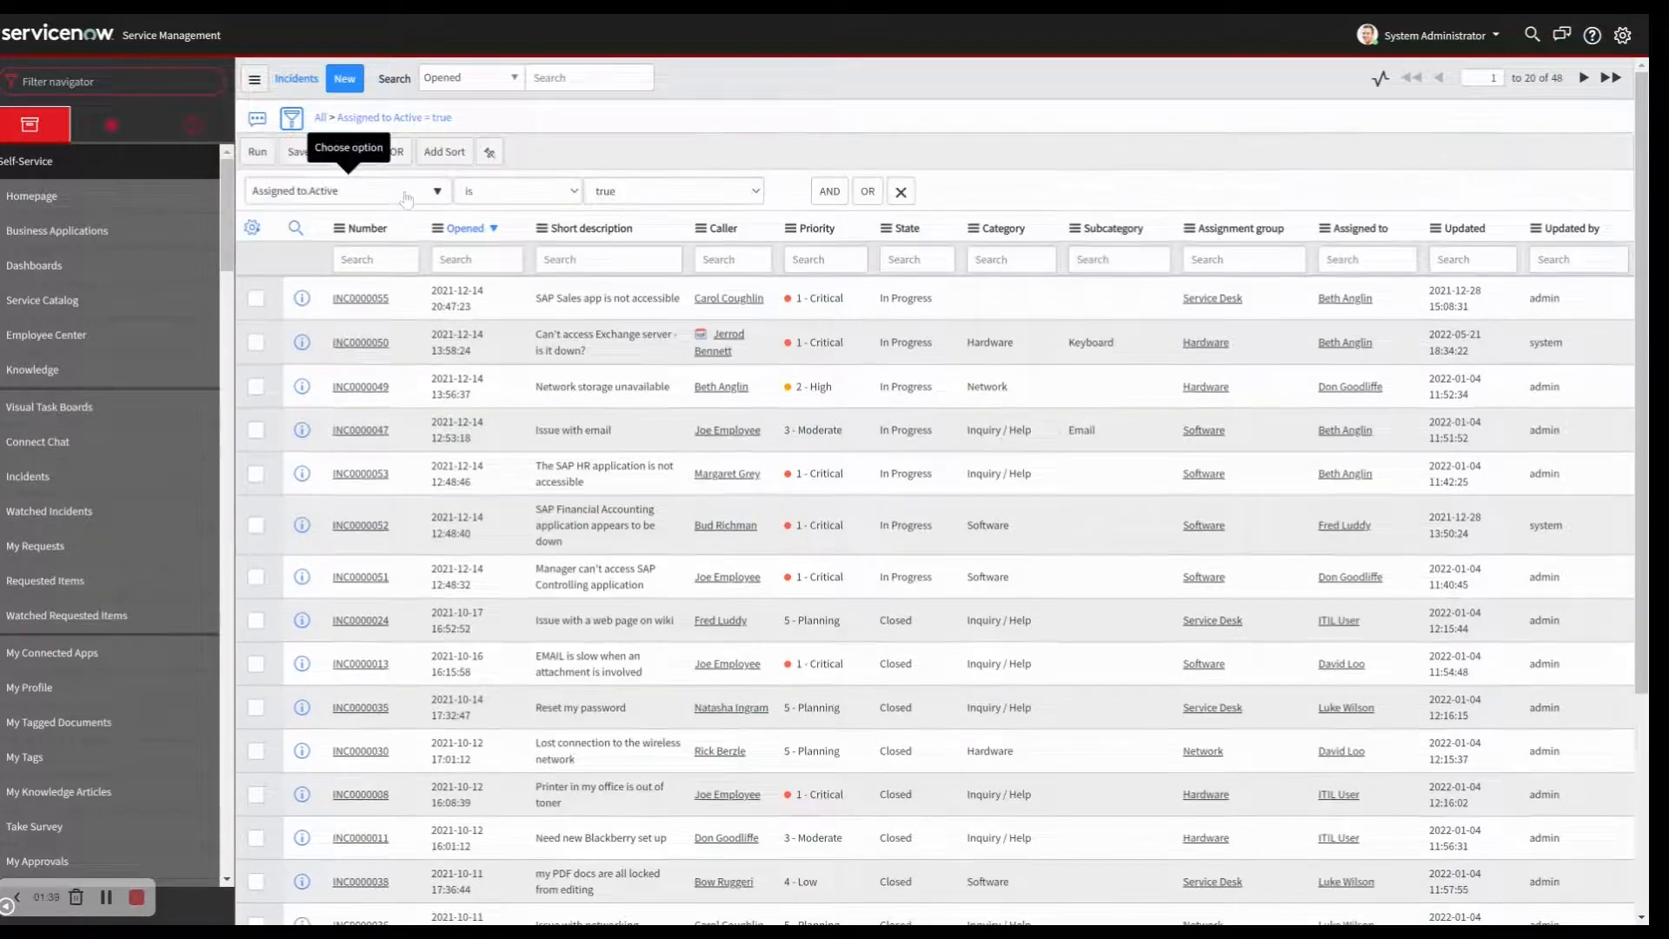
{"action": "left_click", "coordinate": [410, 193]}
{"action": "scroll", "coordinate": [399, 323], "scroll_direction": "down", "scroll_amount": 10}
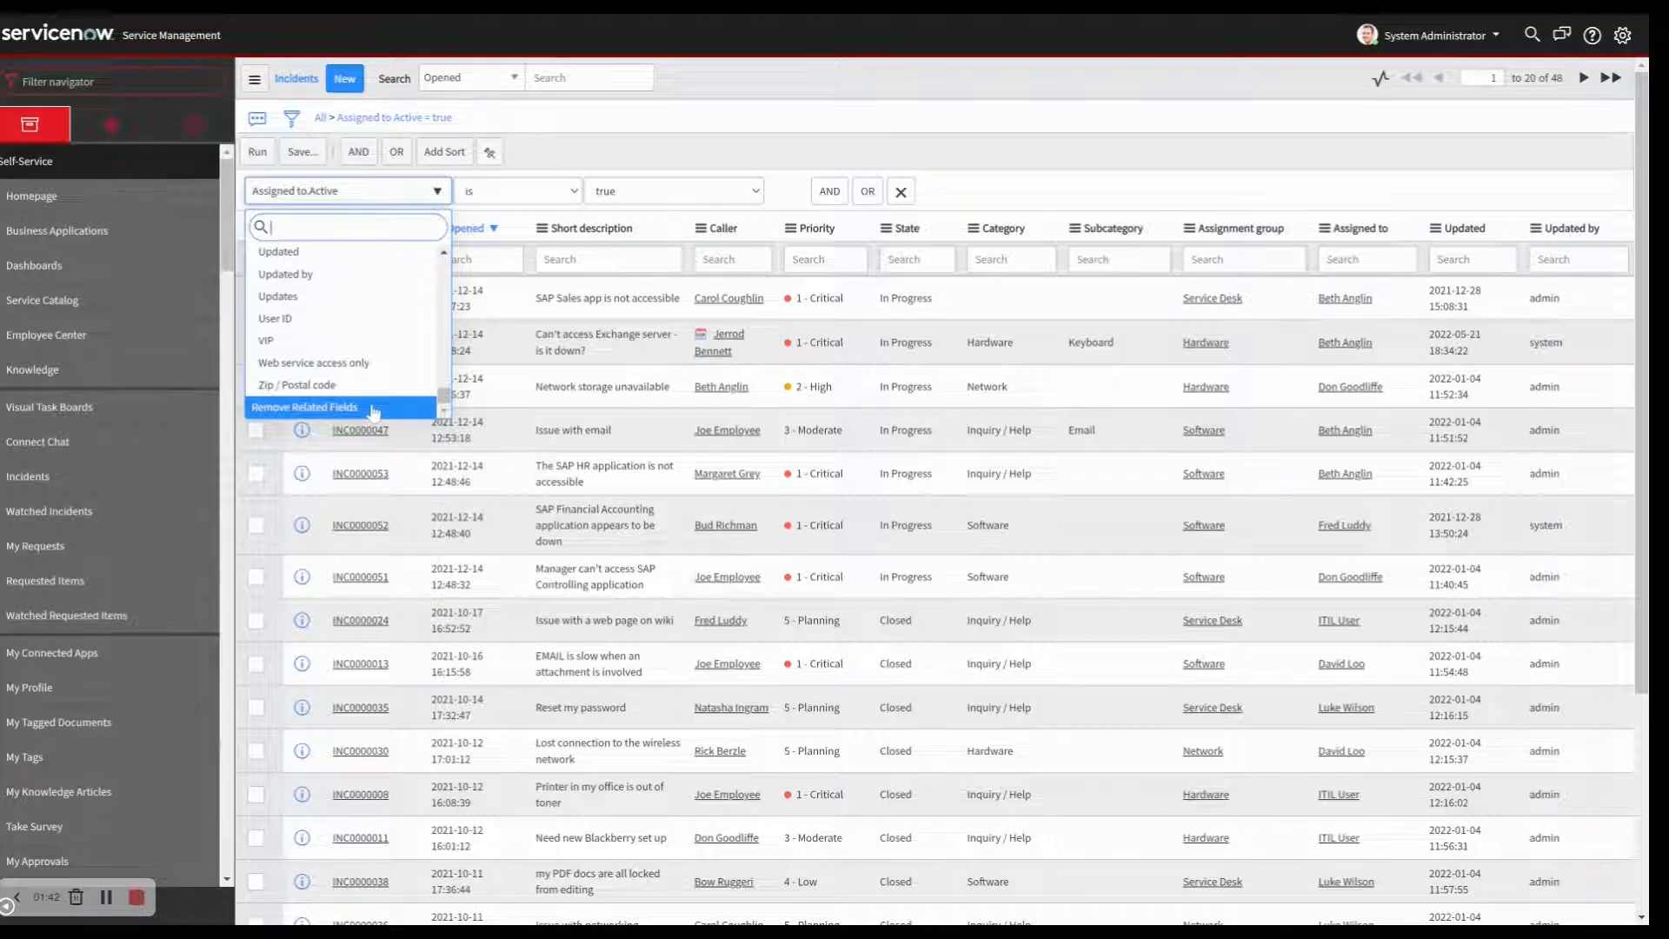
{"action": "left_click", "coordinate": [372, 410]}
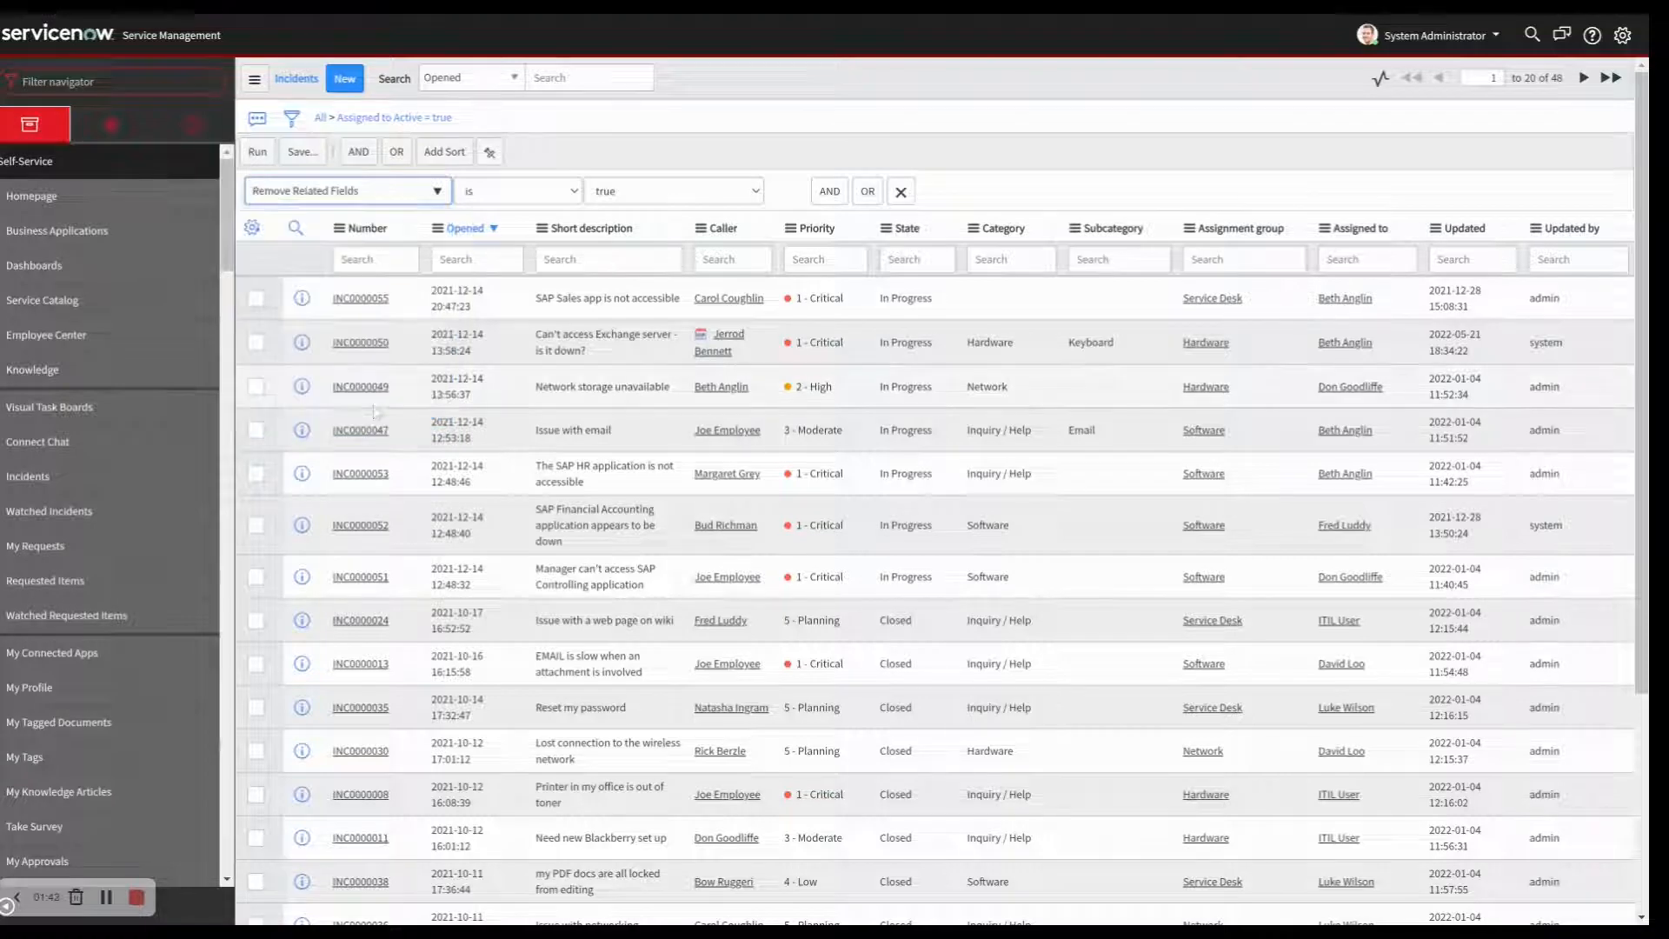
{"action": "left_click", "coordinate": [257, 151]}
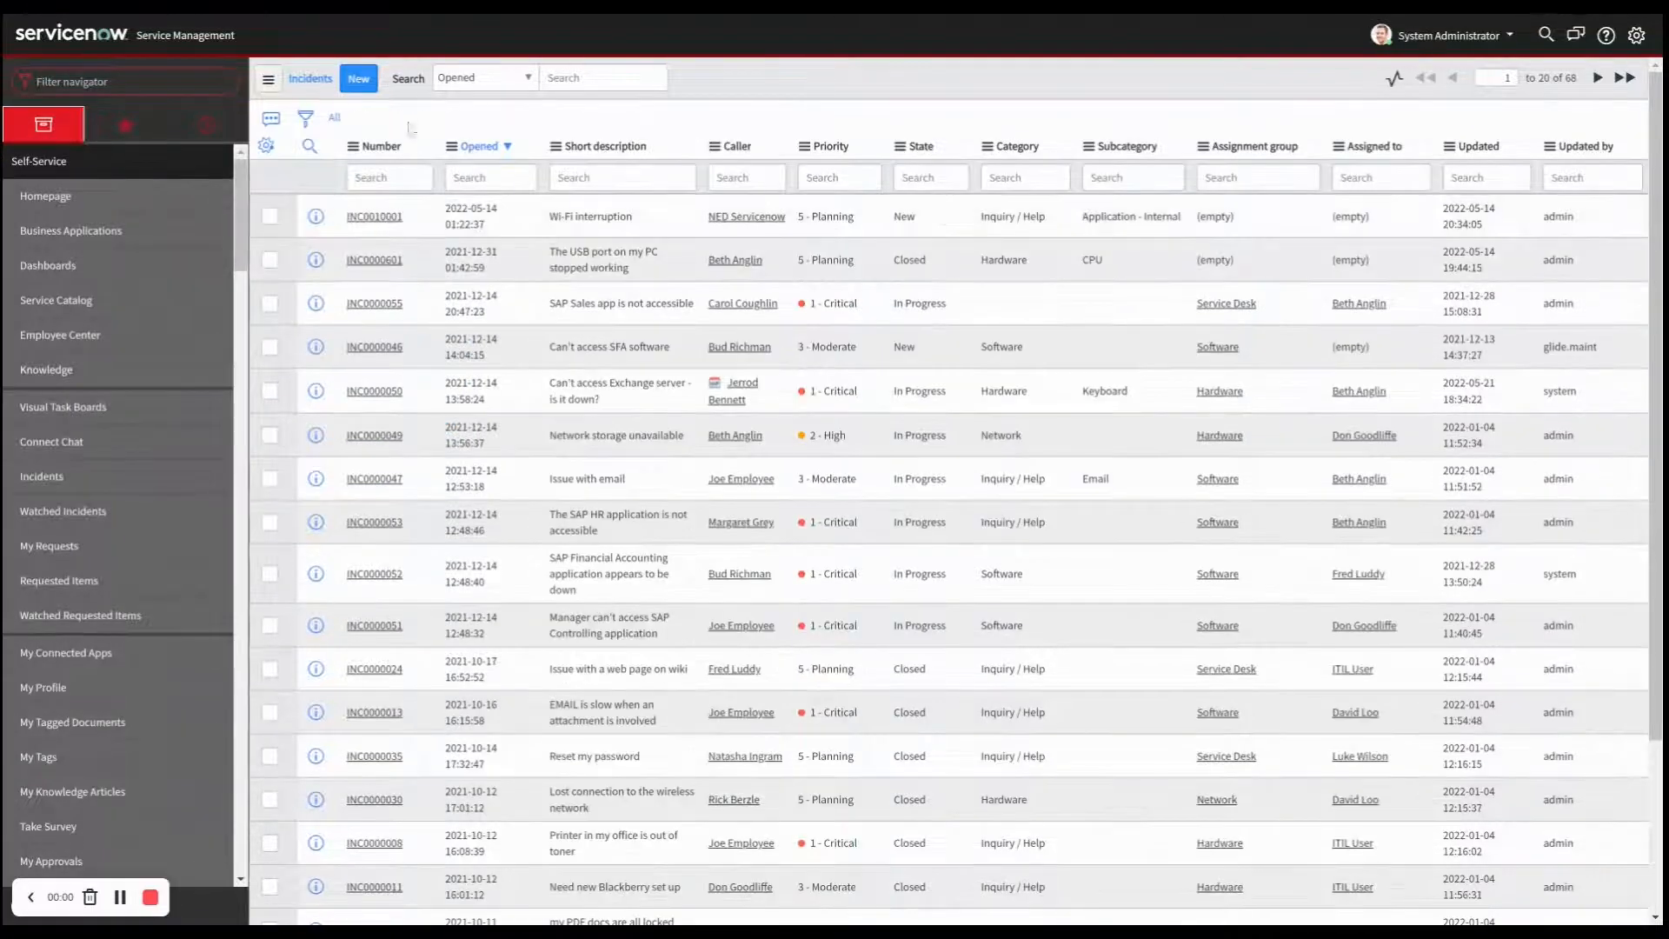
Filter the incident list with the natural language query "all unassigned incidents created last year"
{"action": "left_click", "coordinate": [272, 118]}
{"action": "type", "text": "all"}
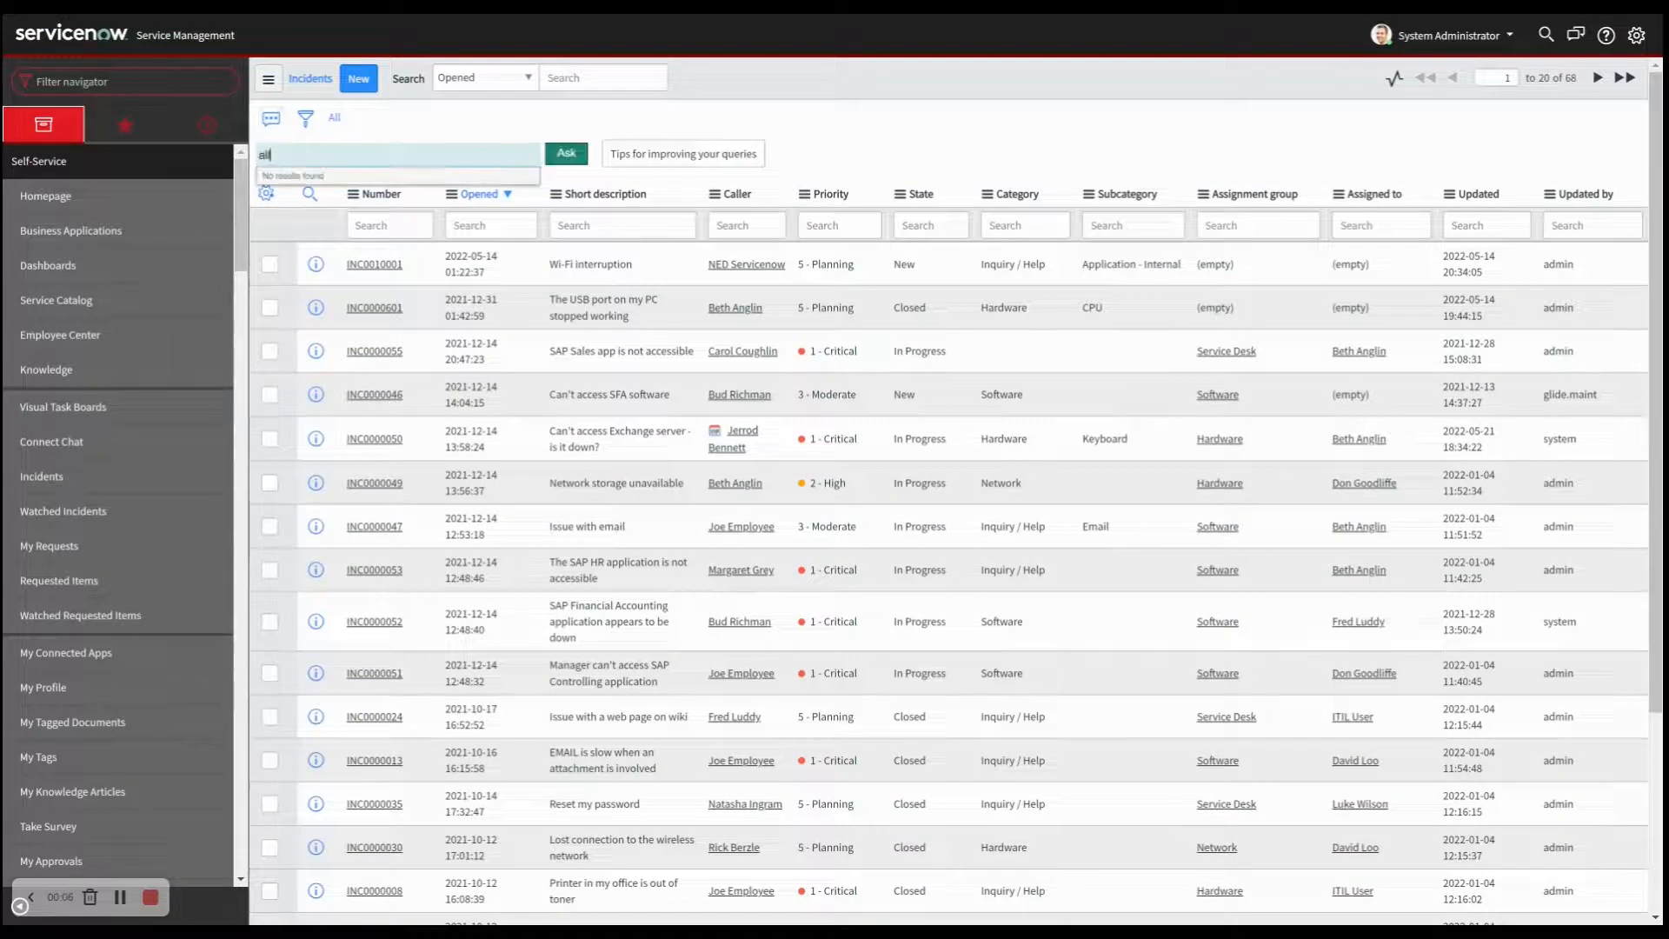
{"action": "type", "text": " unassigned incident"}
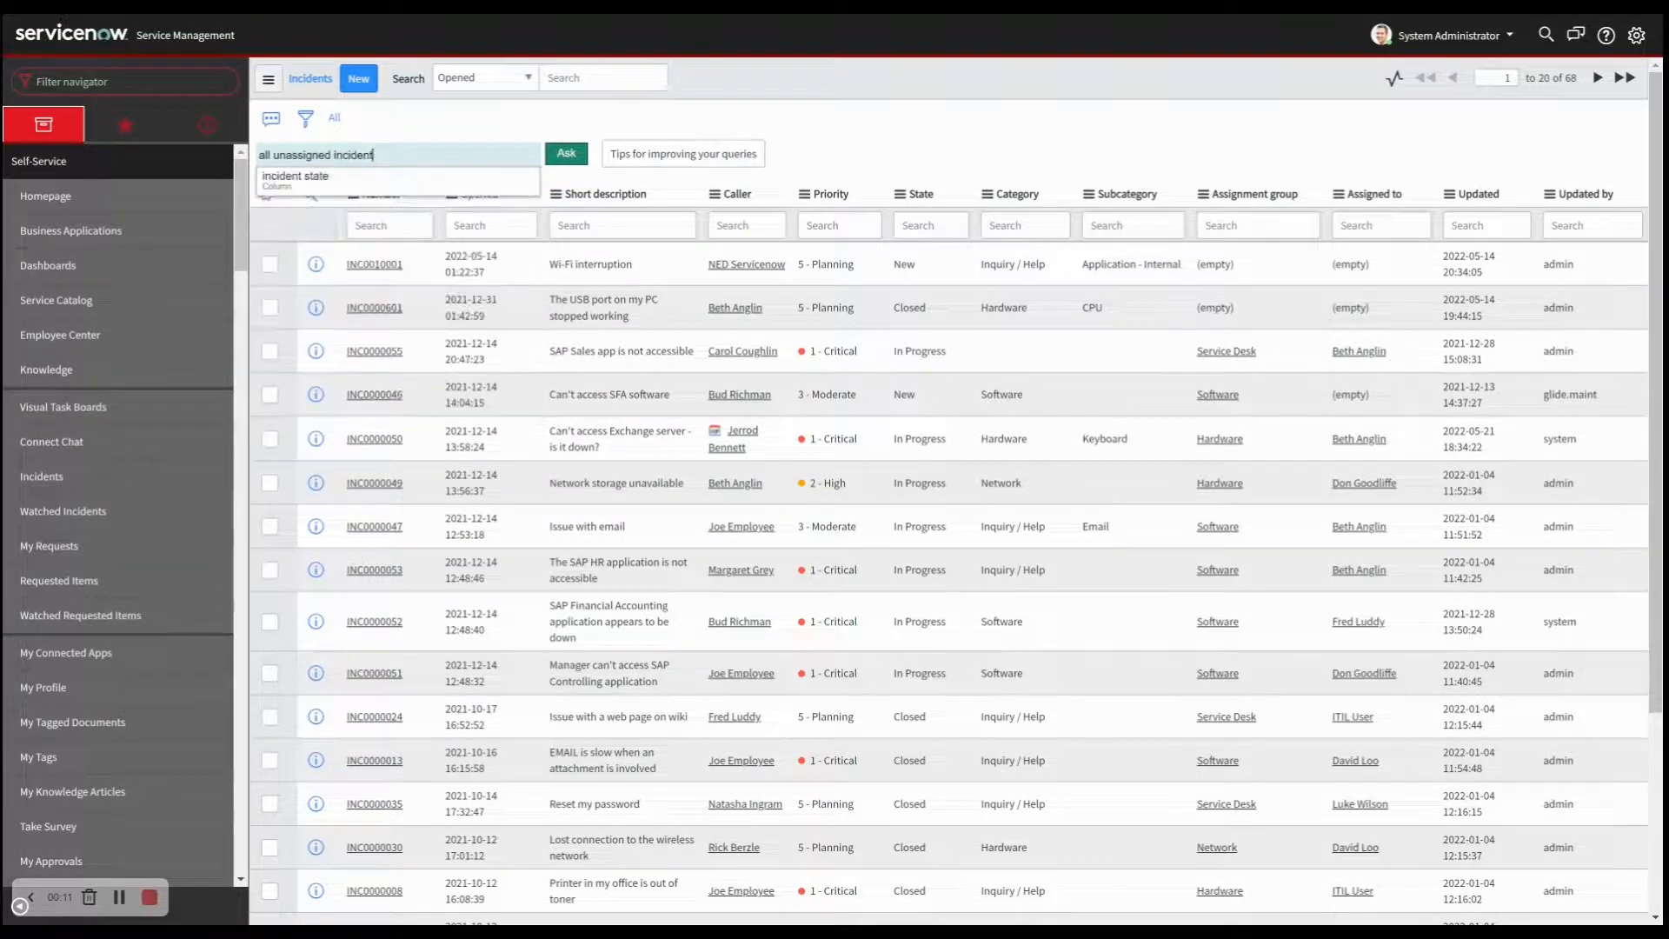
{"action": "type", "text": "s created last "}
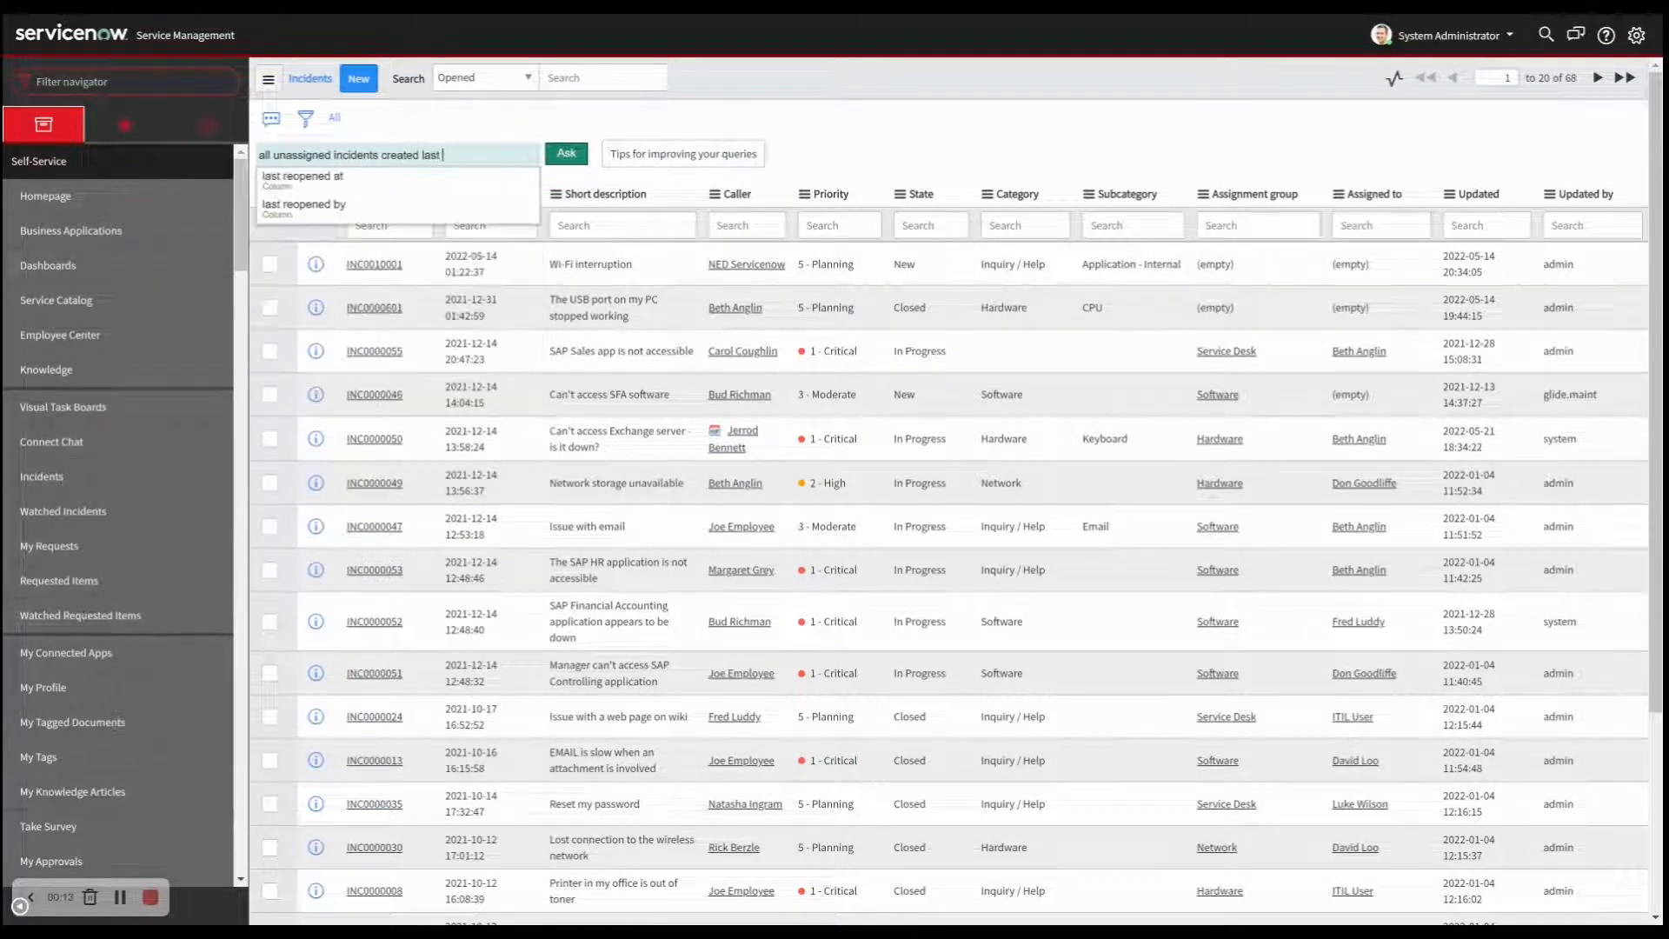
{"action": "type", "text": "year"}
{"action": "key", "text": "Return"}
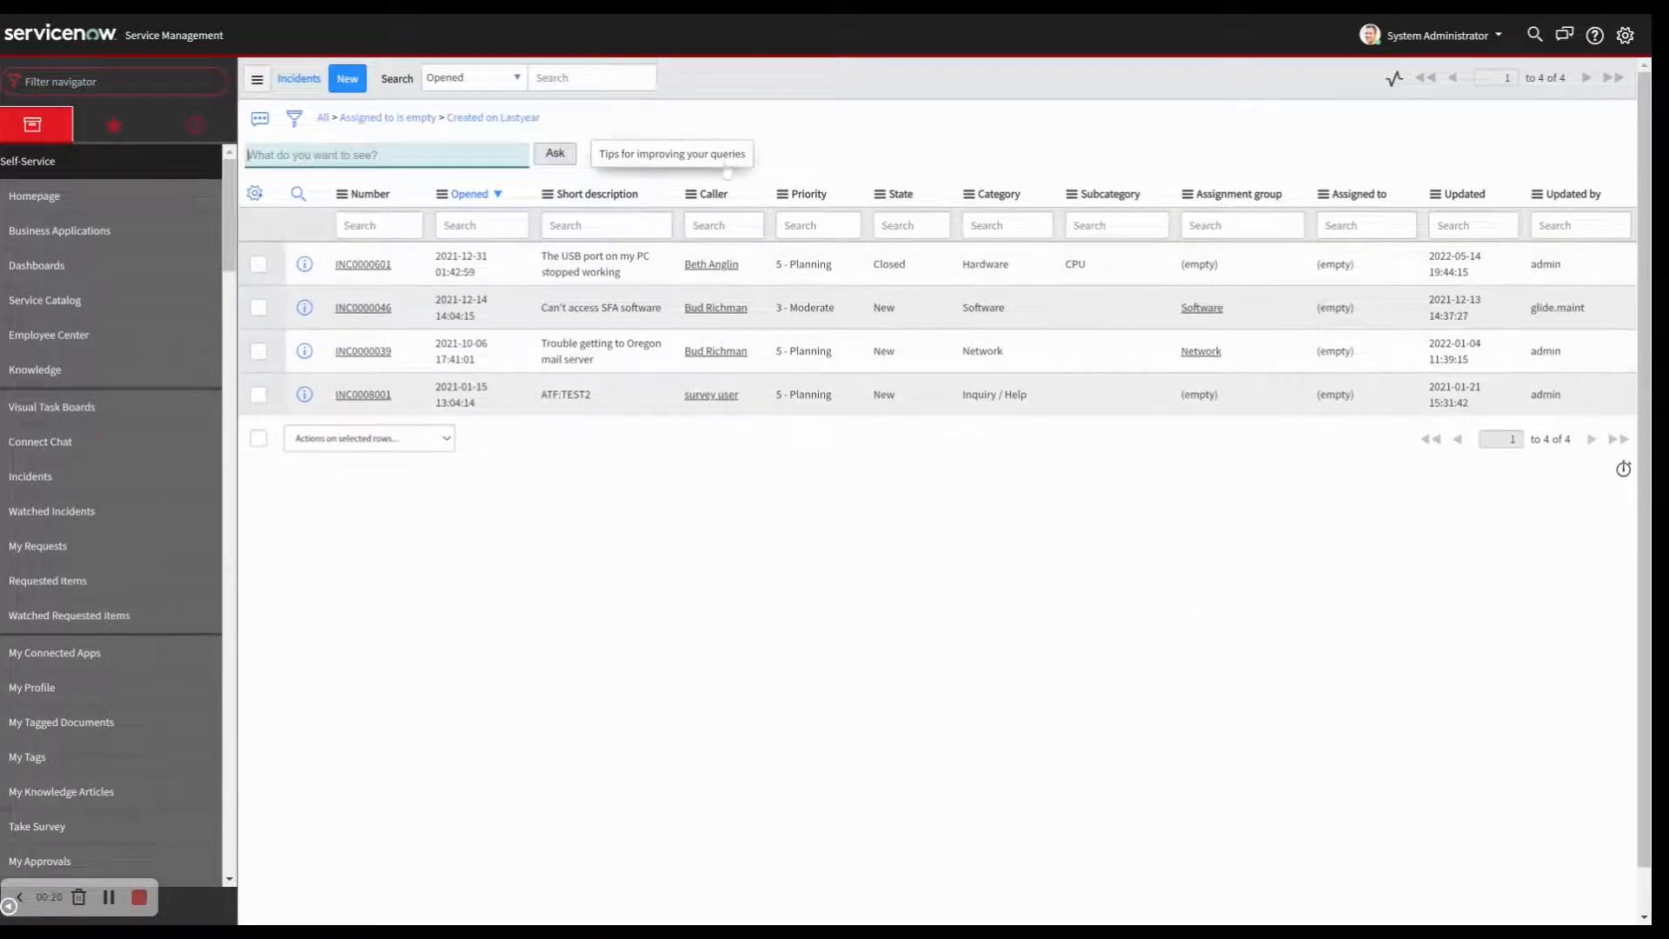
View the tips for improving queries, close them, and look at the predefined filters available for the list
{"action": "left_click", "coordinate": [737, 164]}
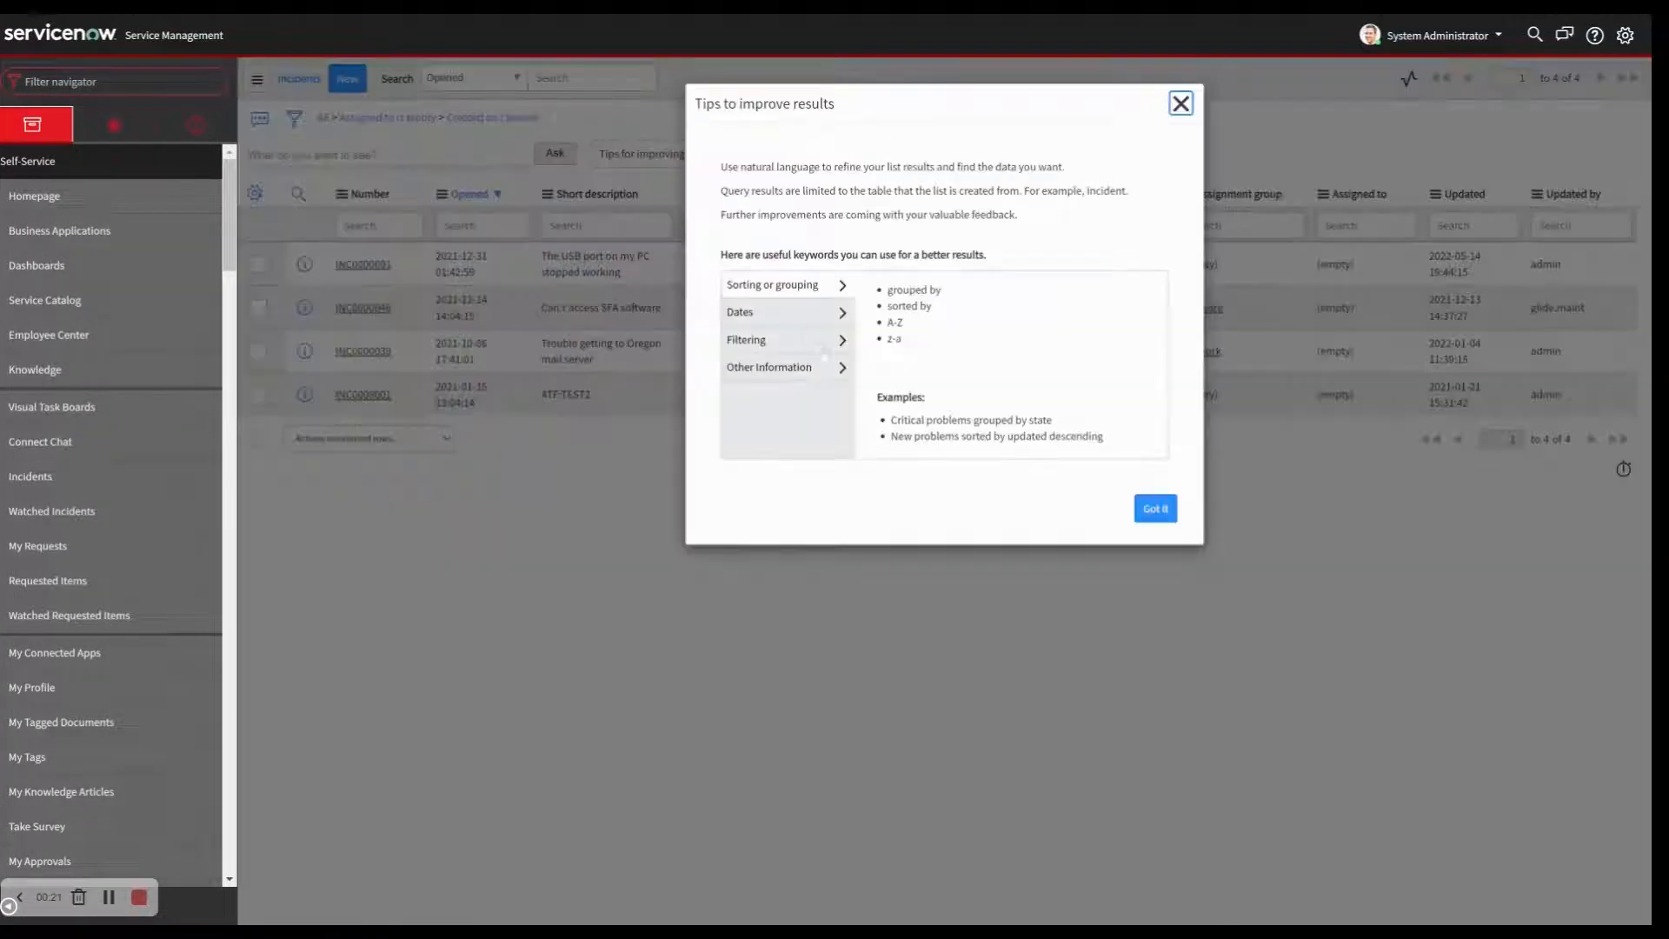
{"action": "left_click", "coordinate": [1180, 102]}
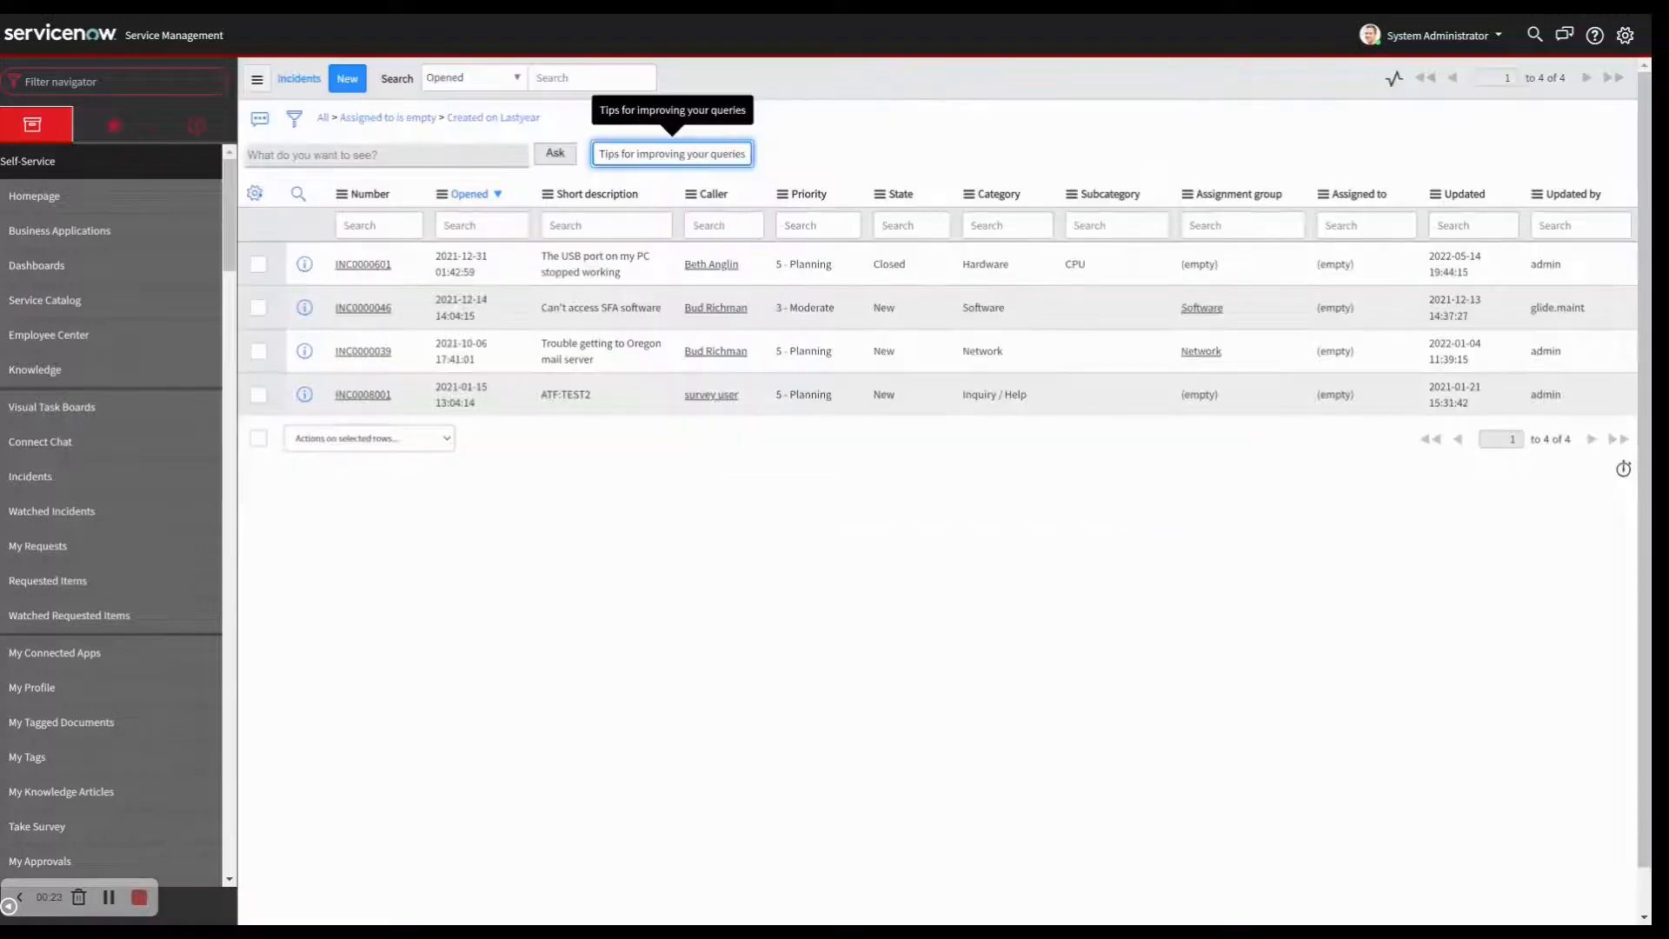
{"action": "left_click", "coordinate": [258, 84]}
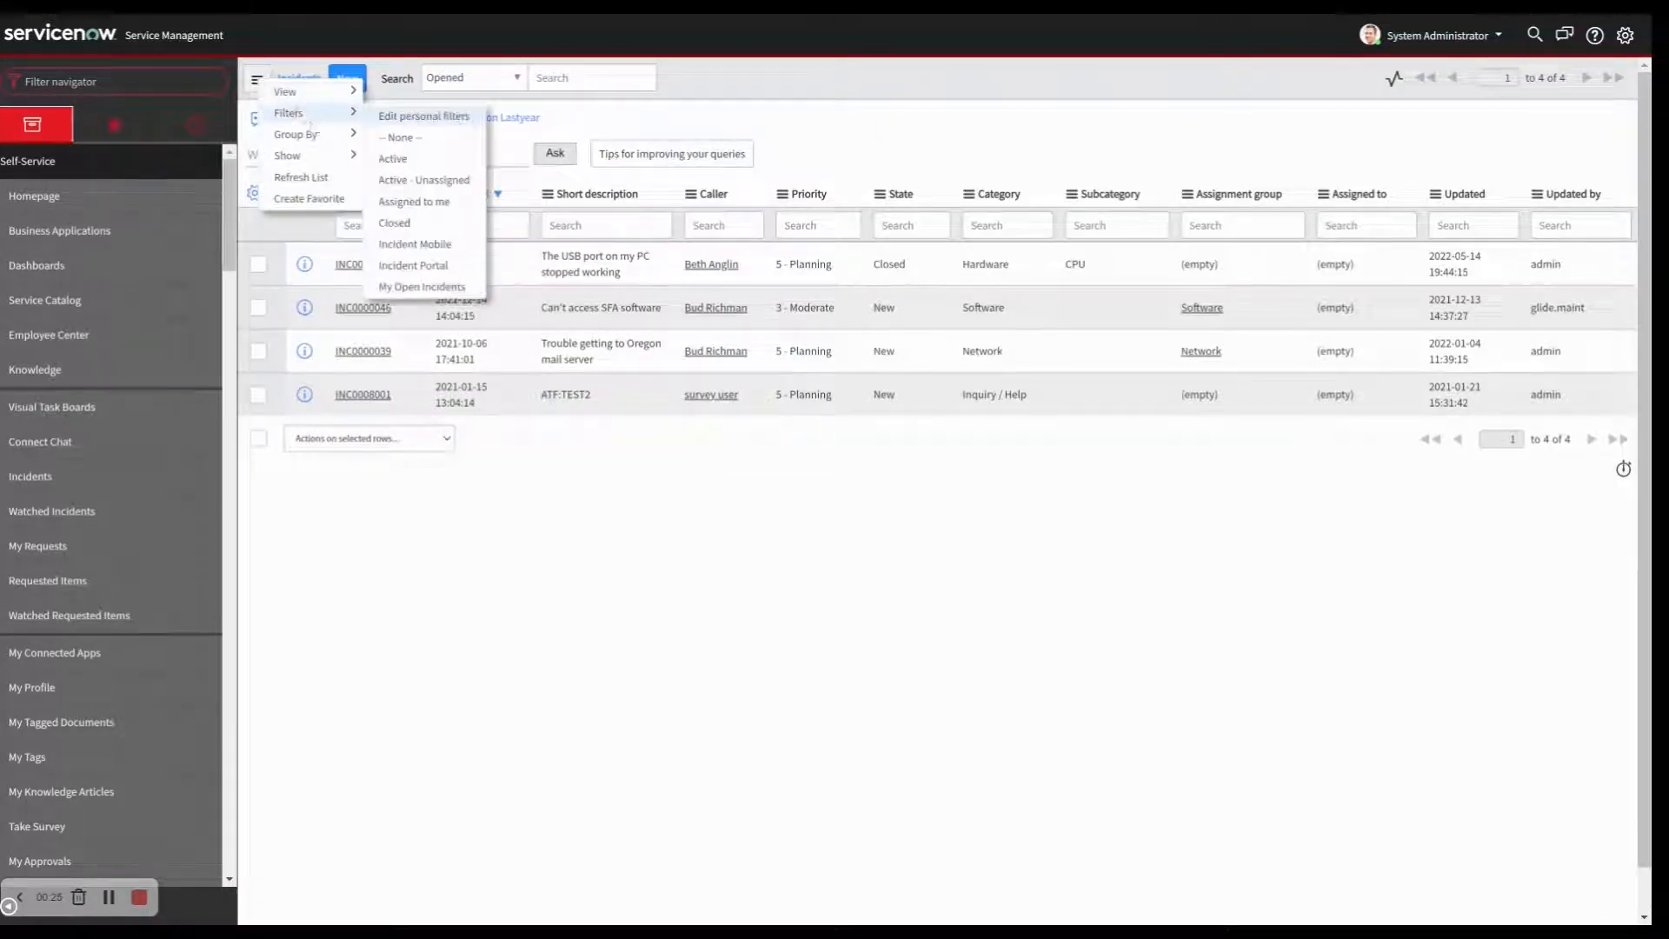
Create a favorite of the filtered list named "Unassigned Incidents last year" with the group of people icon in green
{"action": "right_click", "coordinate": [817, 78]}
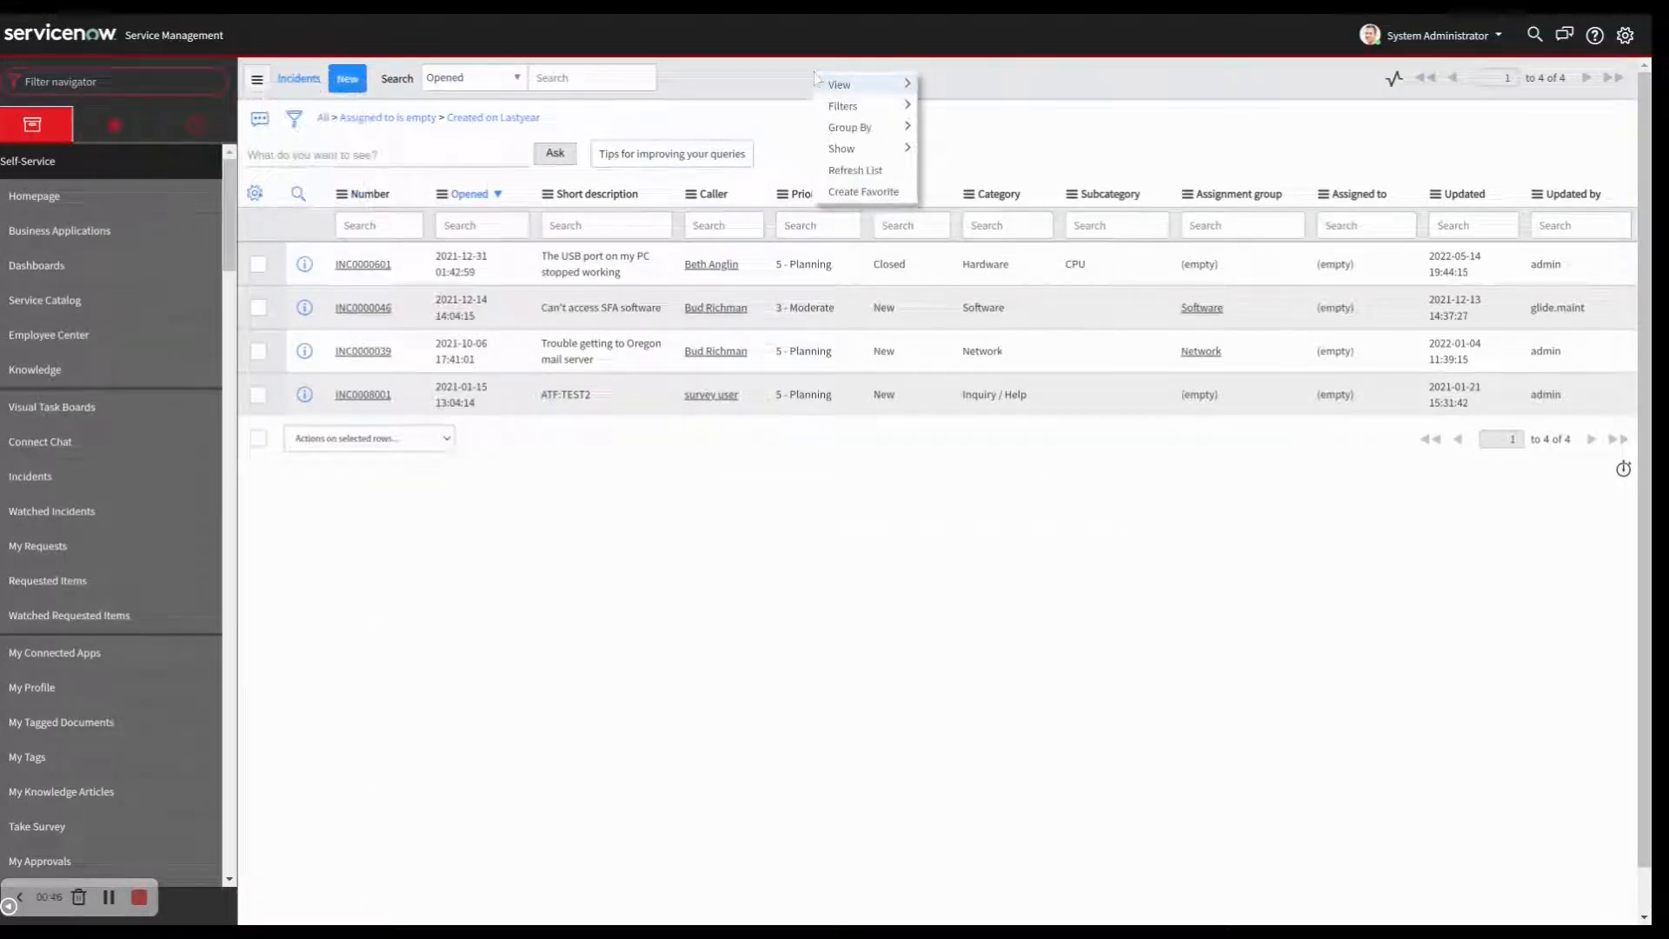
{"action": "left_click", "coordinate": [863, 191]}
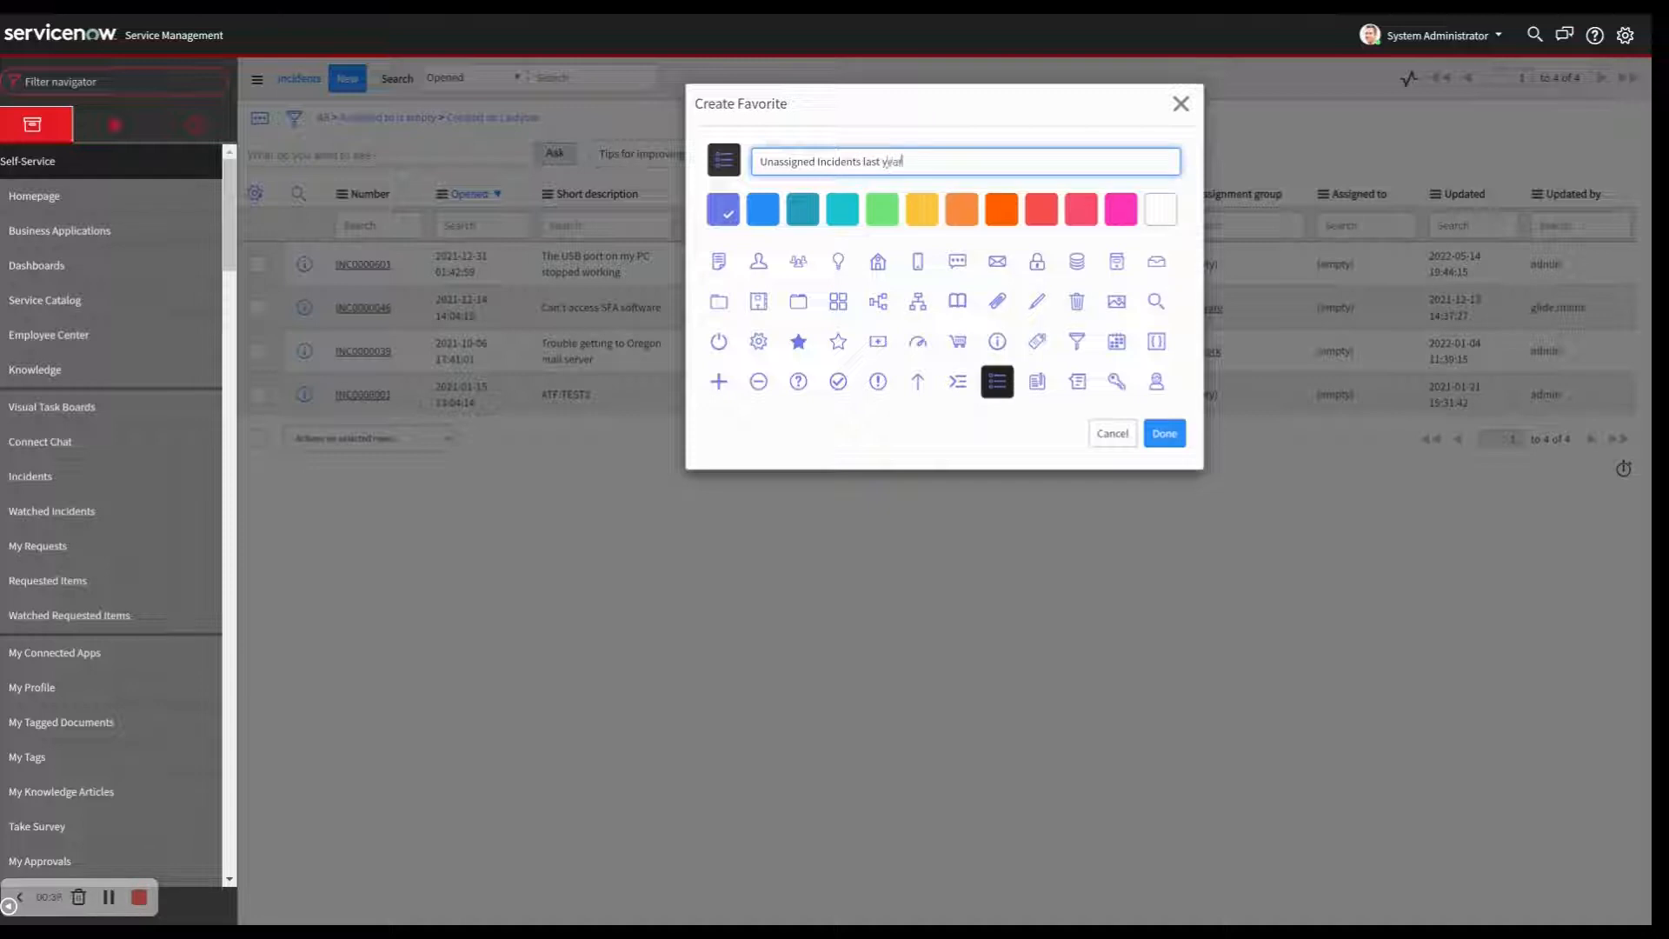
{"action": "left_click", "coordinate": [798, 263]}
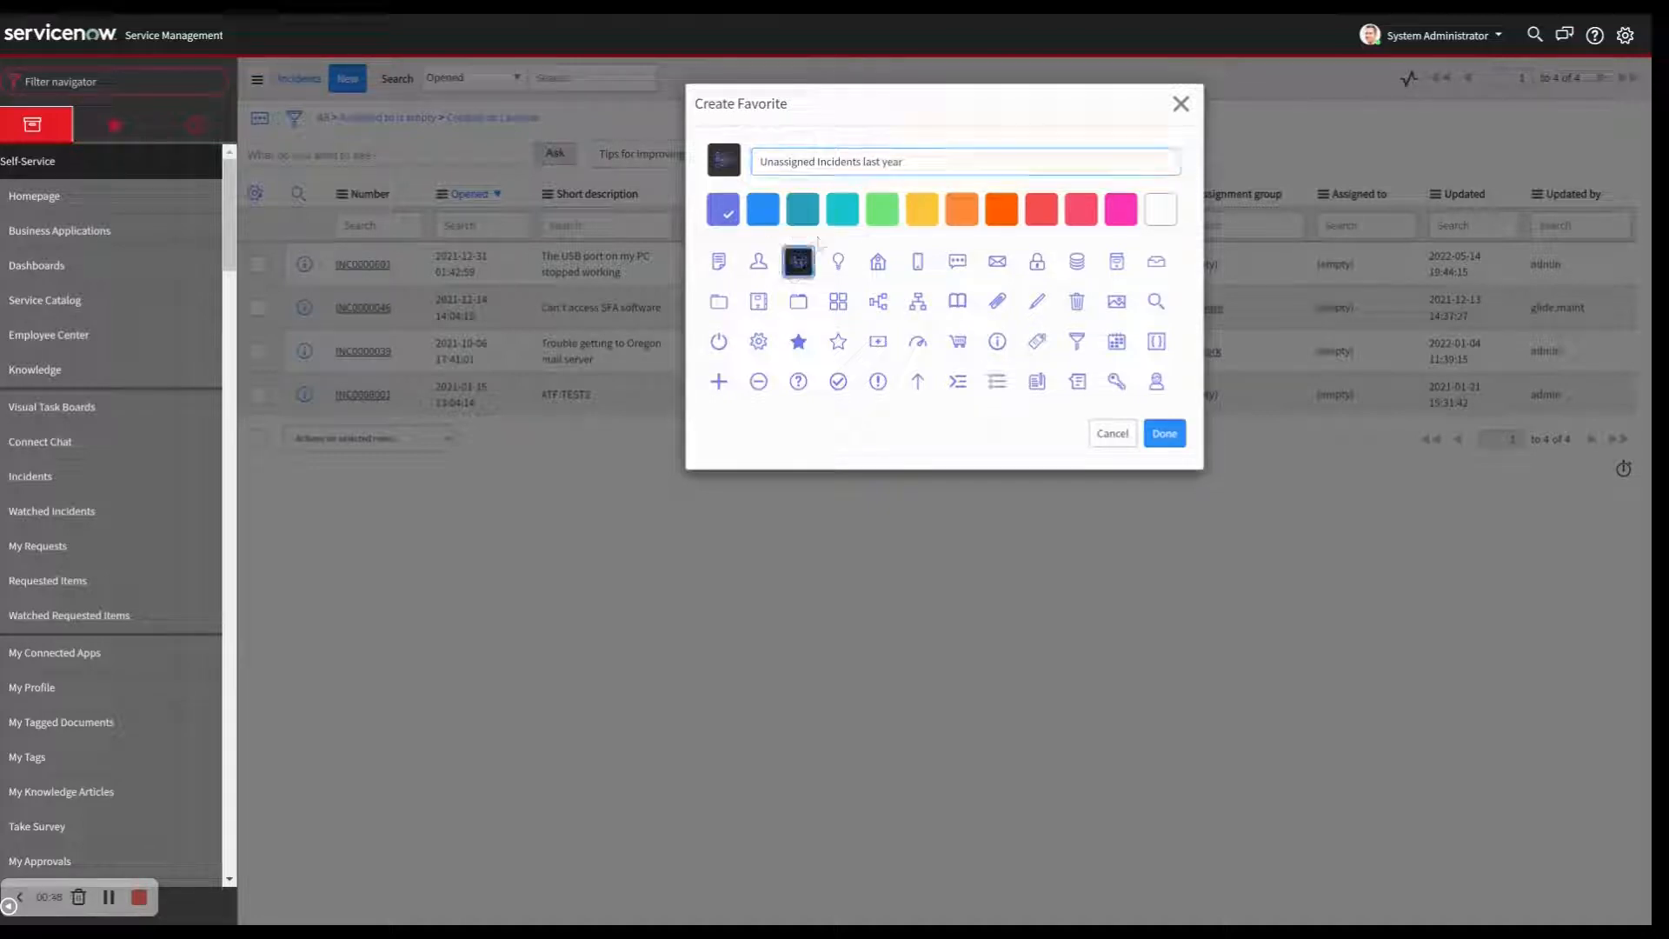
{"action": "left_click", "coordinate": [881, 209]}
{"action": "left_click", "coordinate": [1165, 434]}
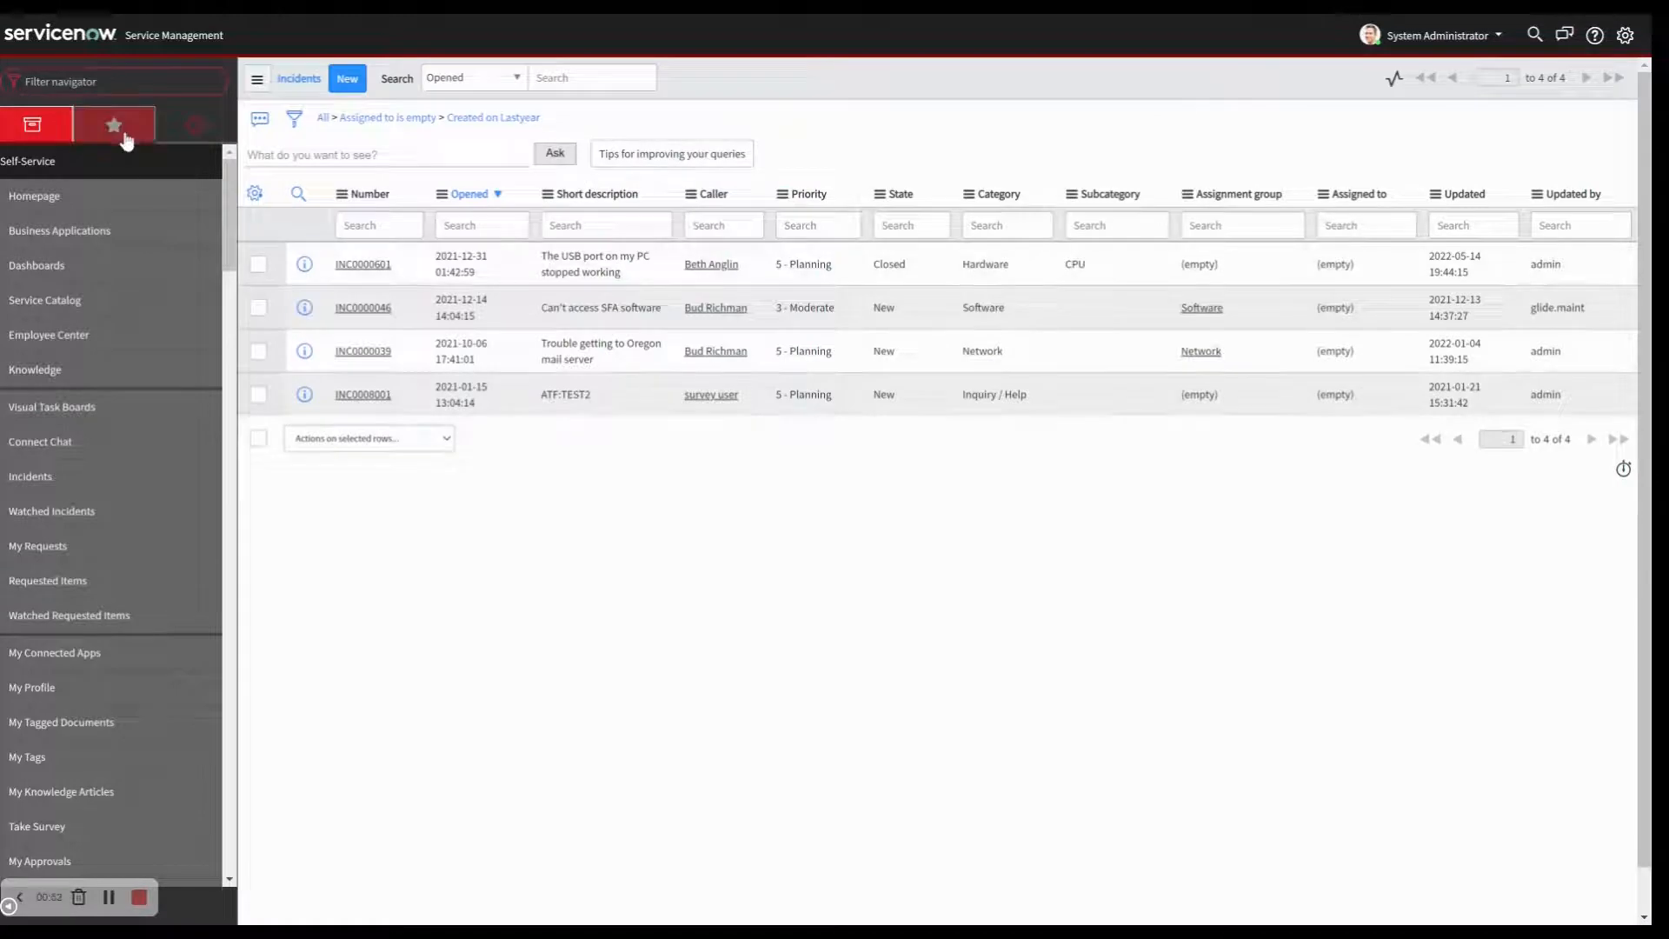
Show the favorites, minimize the navigator, open the Unassigned Incidents last year favorite from it, and expand the navigator again
{"action": "left_click", "coordinate": [120, 129]}
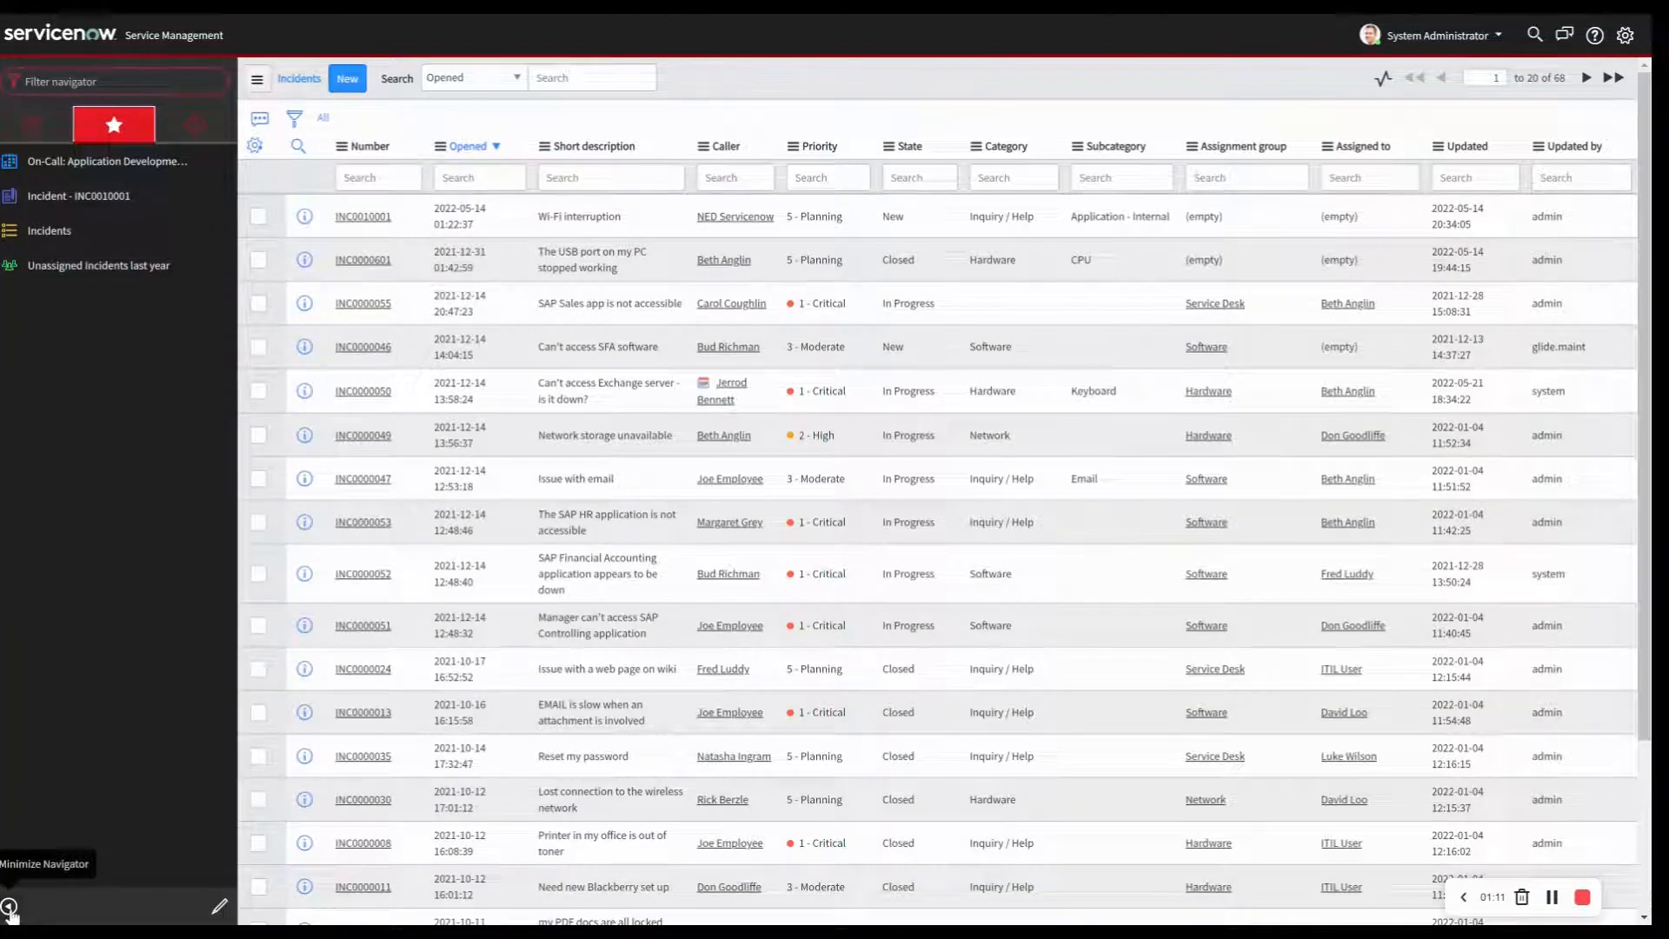
{"action": "left_click", "coordinate": [8, 906]}
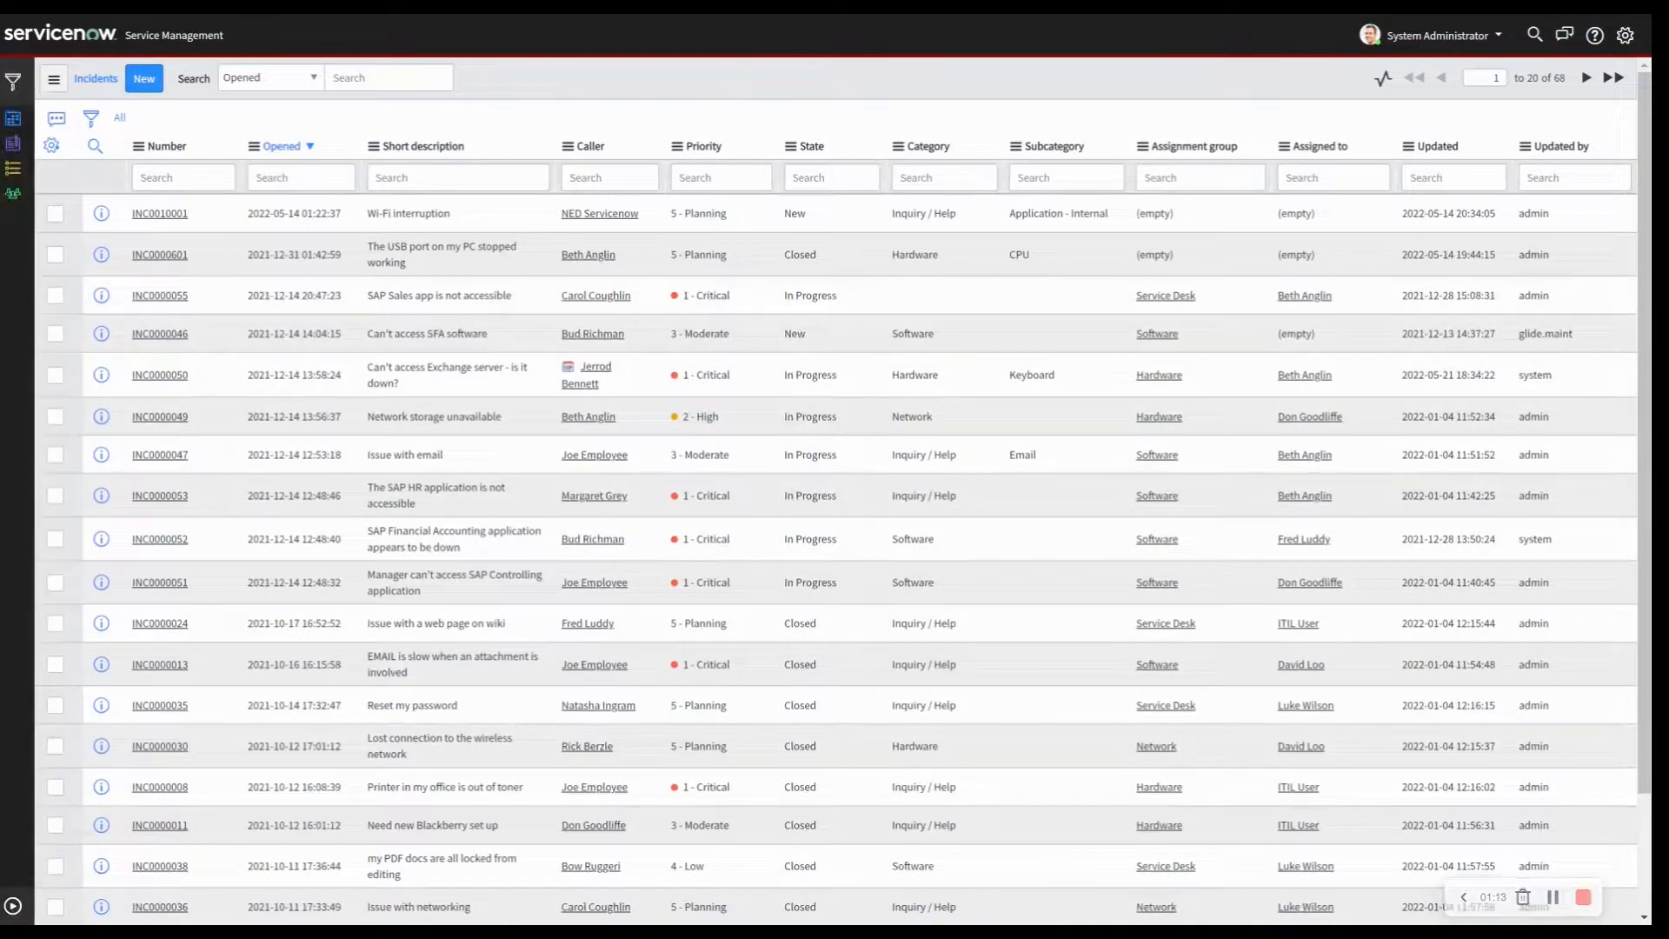
{"action": "left_click", "coordinate": [13, 199]}
{"action": "left_click", "coordinate": [12, 913]}
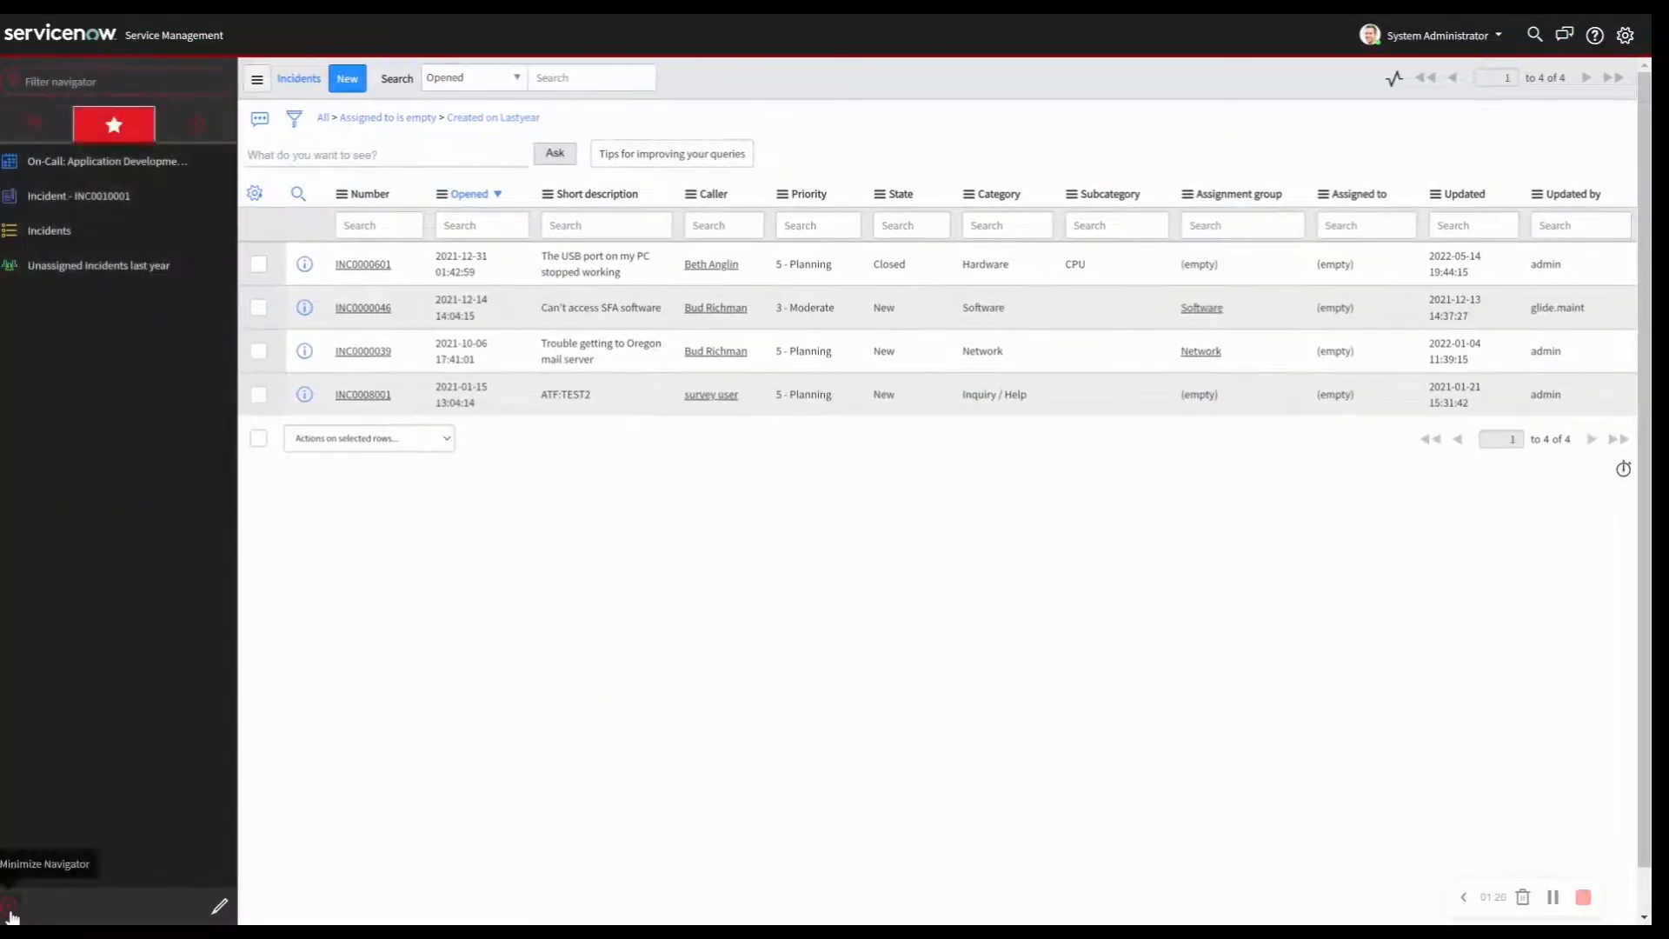
Open incident INC0000046 and save it as a favorite named "urgent - Incident - INC0000046" with the light bulb icon in pink
{"action": "left_click", "coordinate": [362, 307]}
{"action": "left_click", "coordinate": [294, 79]}
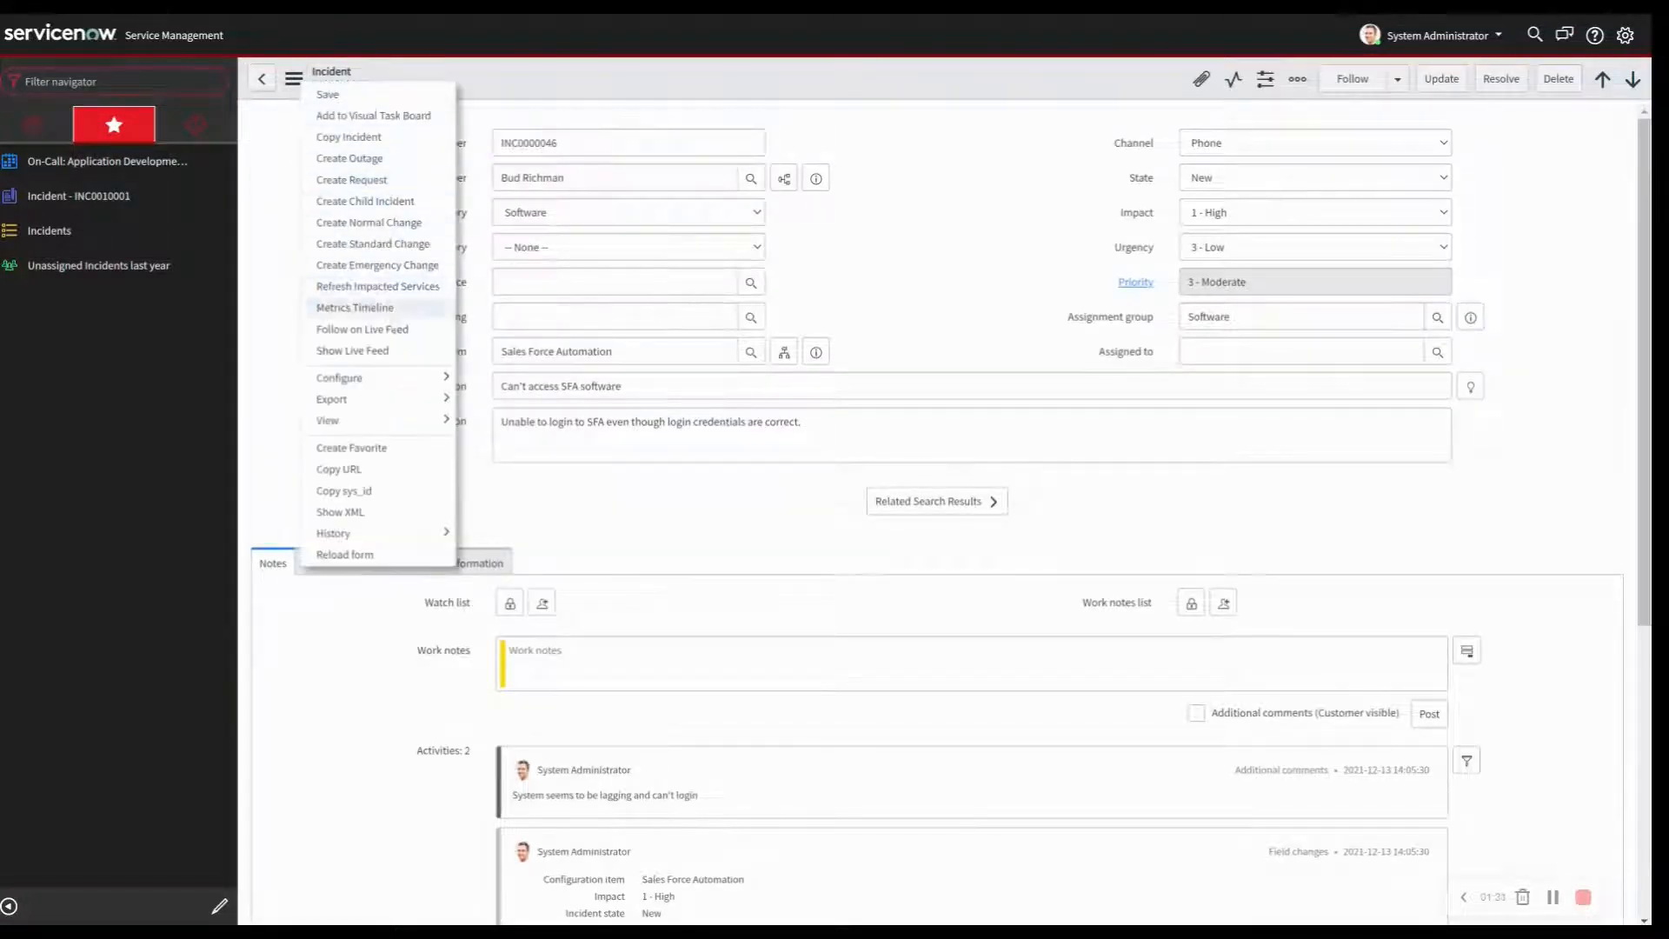
{"action": "left_click", "coordinate": [406, 453]}
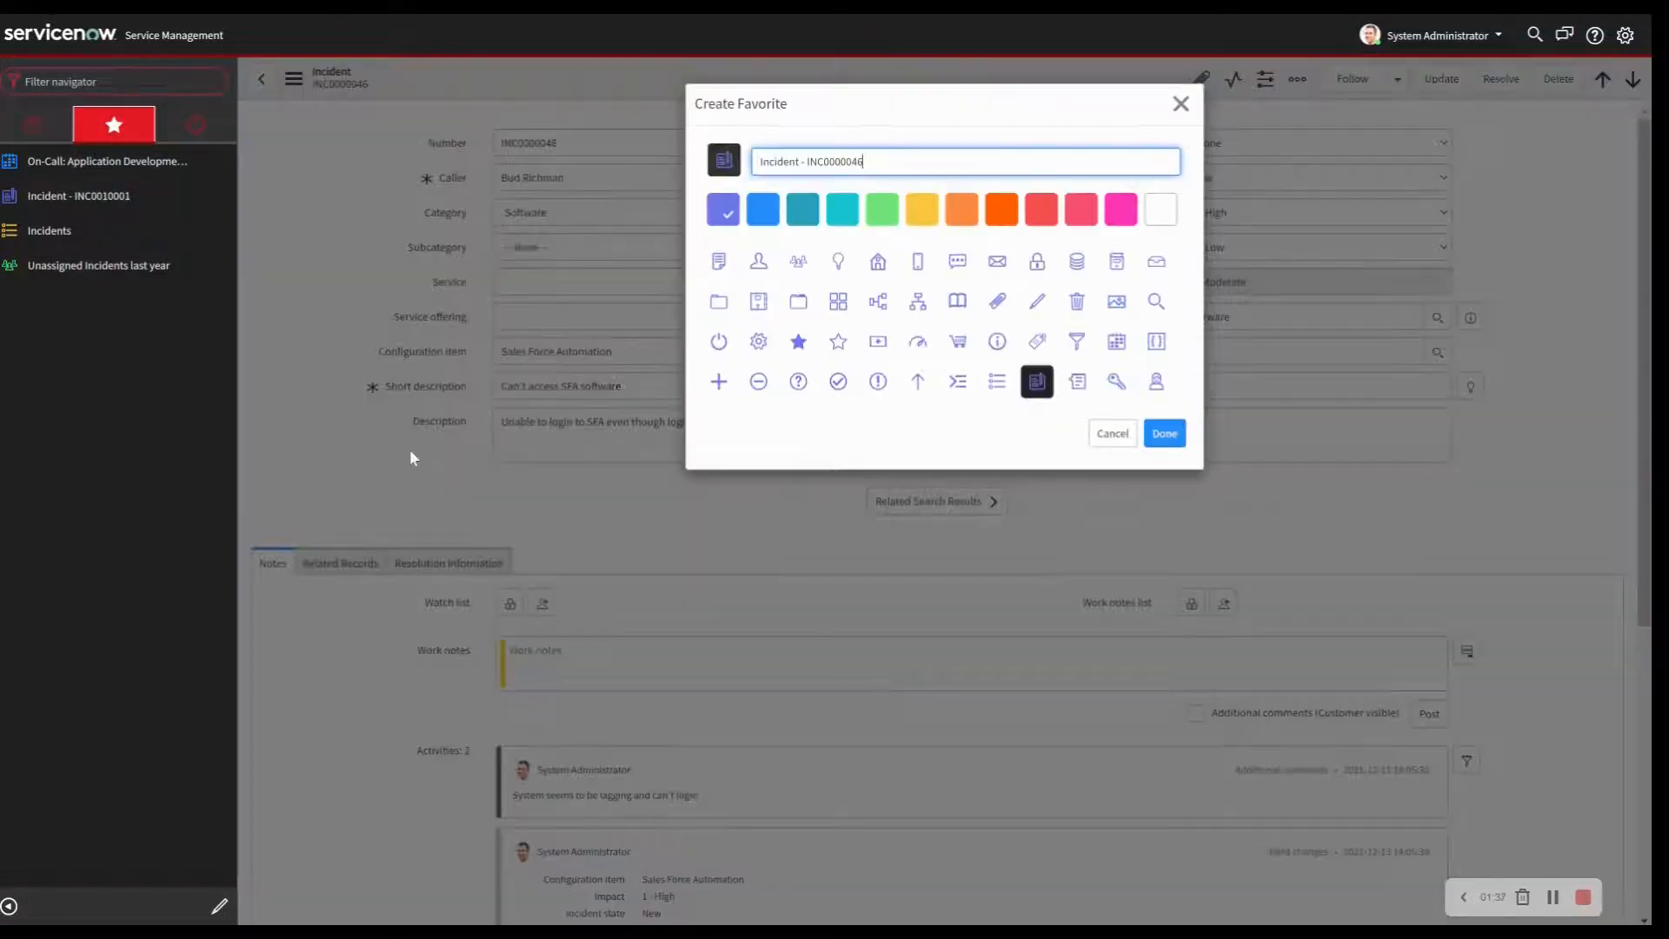
{"action": "type", "text": "urgent -"}
{"action": "left_click", "coordinate": [838, 261]}
{"action": "left_click", "coordinate": [1121, 209]}
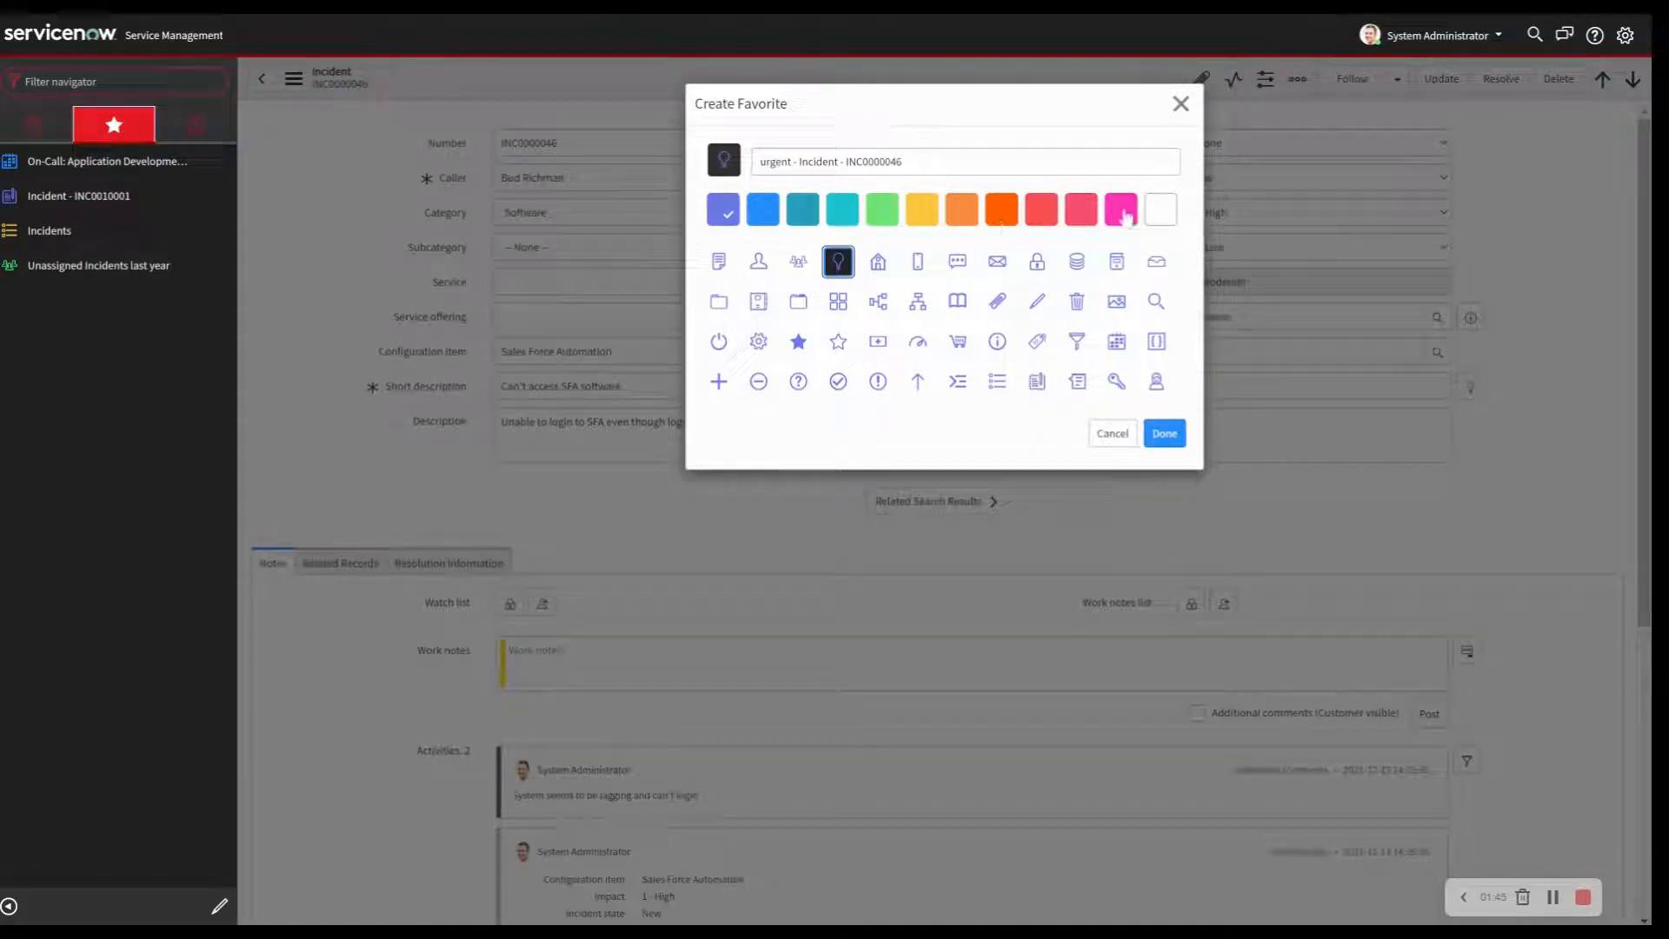
{"action": "left_click", "coordinate": [1164, 435]}
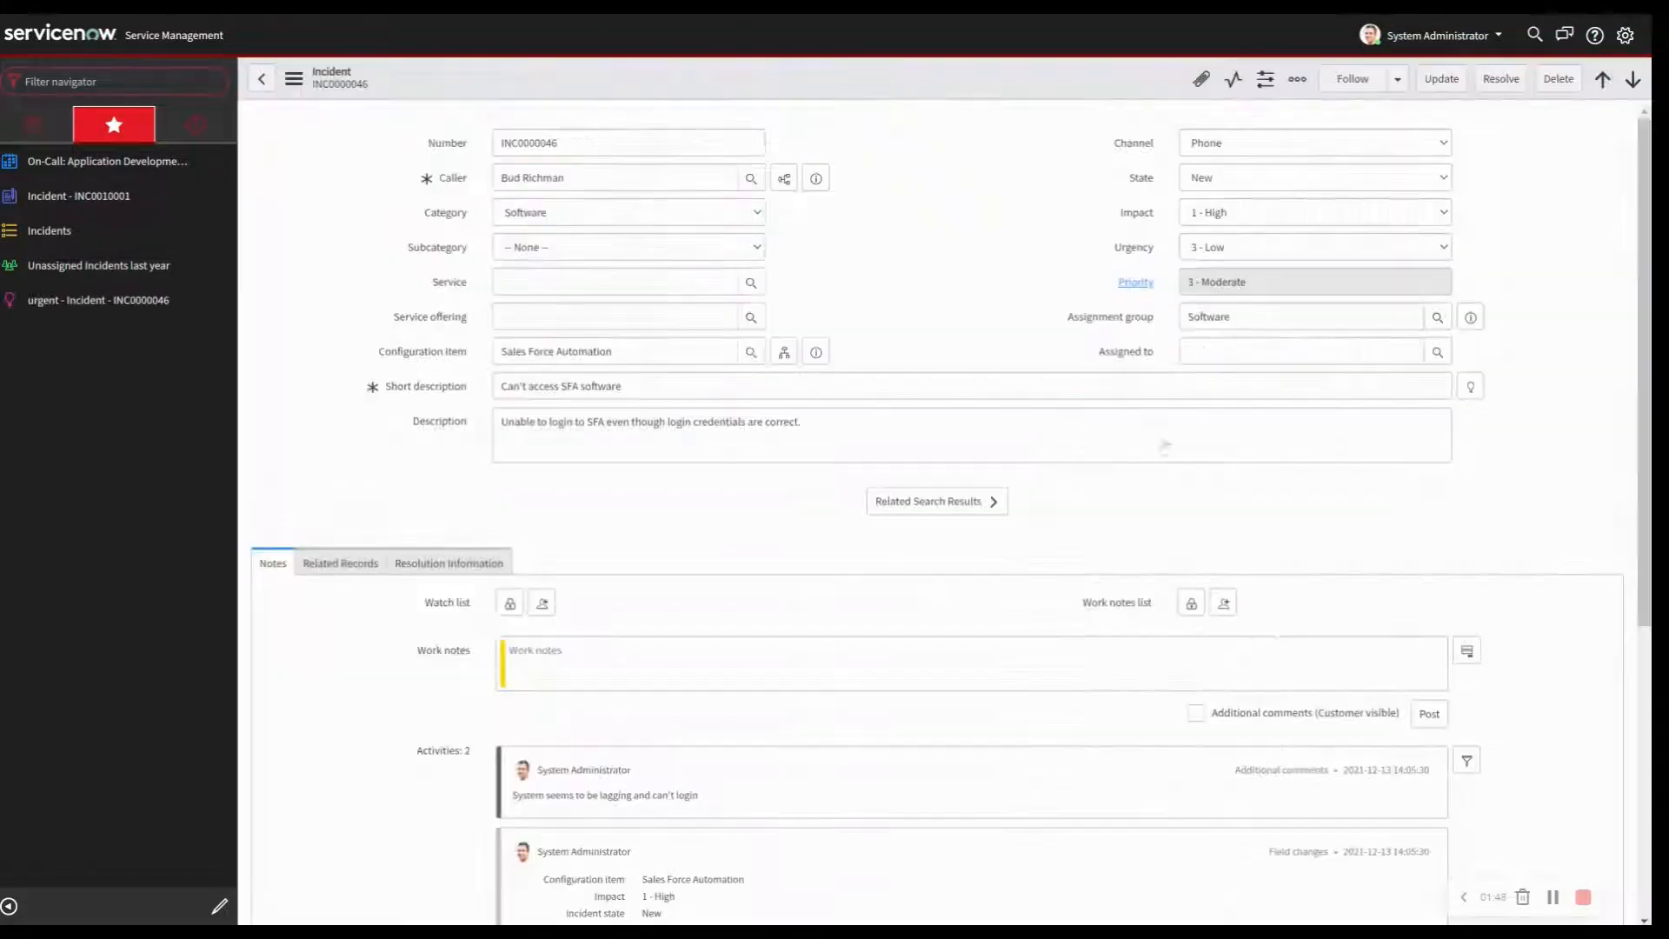
Edit the favorites: move "urgent - Incident - INC0000046" to the top of the list and remove "Incident - INC0010001"
{"action": "left_click", "coordinate": [216, 906]}
{"action": "left_click", "coordinate": [220, 911]}
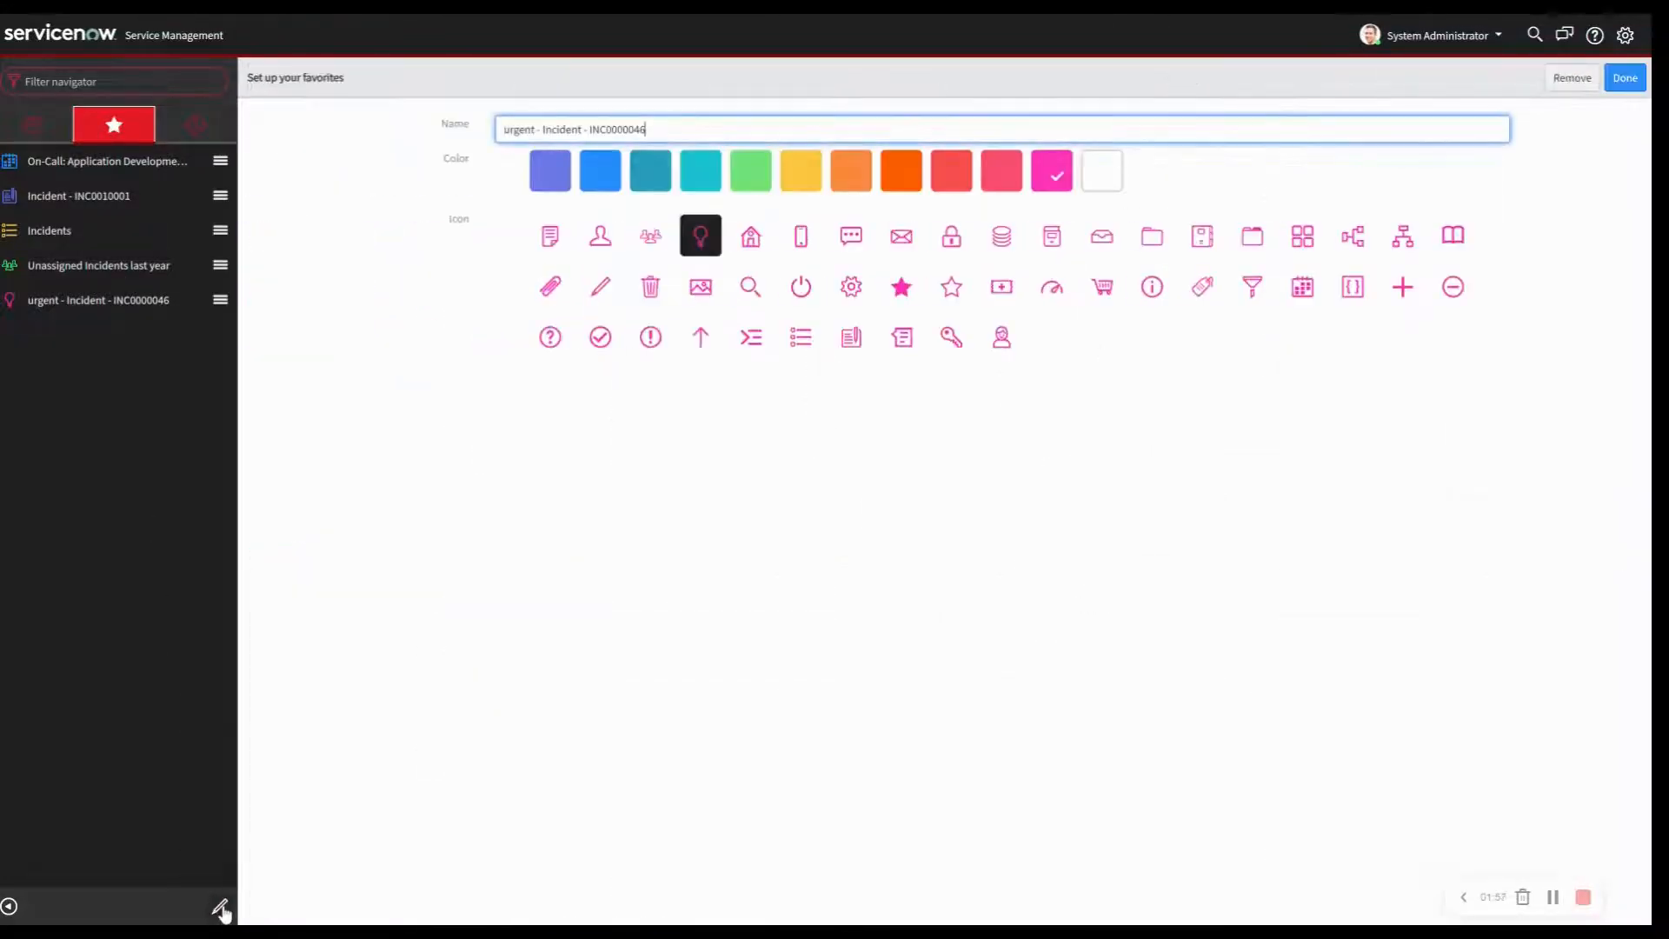
{"action": "left_click_drag", "start_coordinate": [220, 299], "coordinate": [219, 164]}
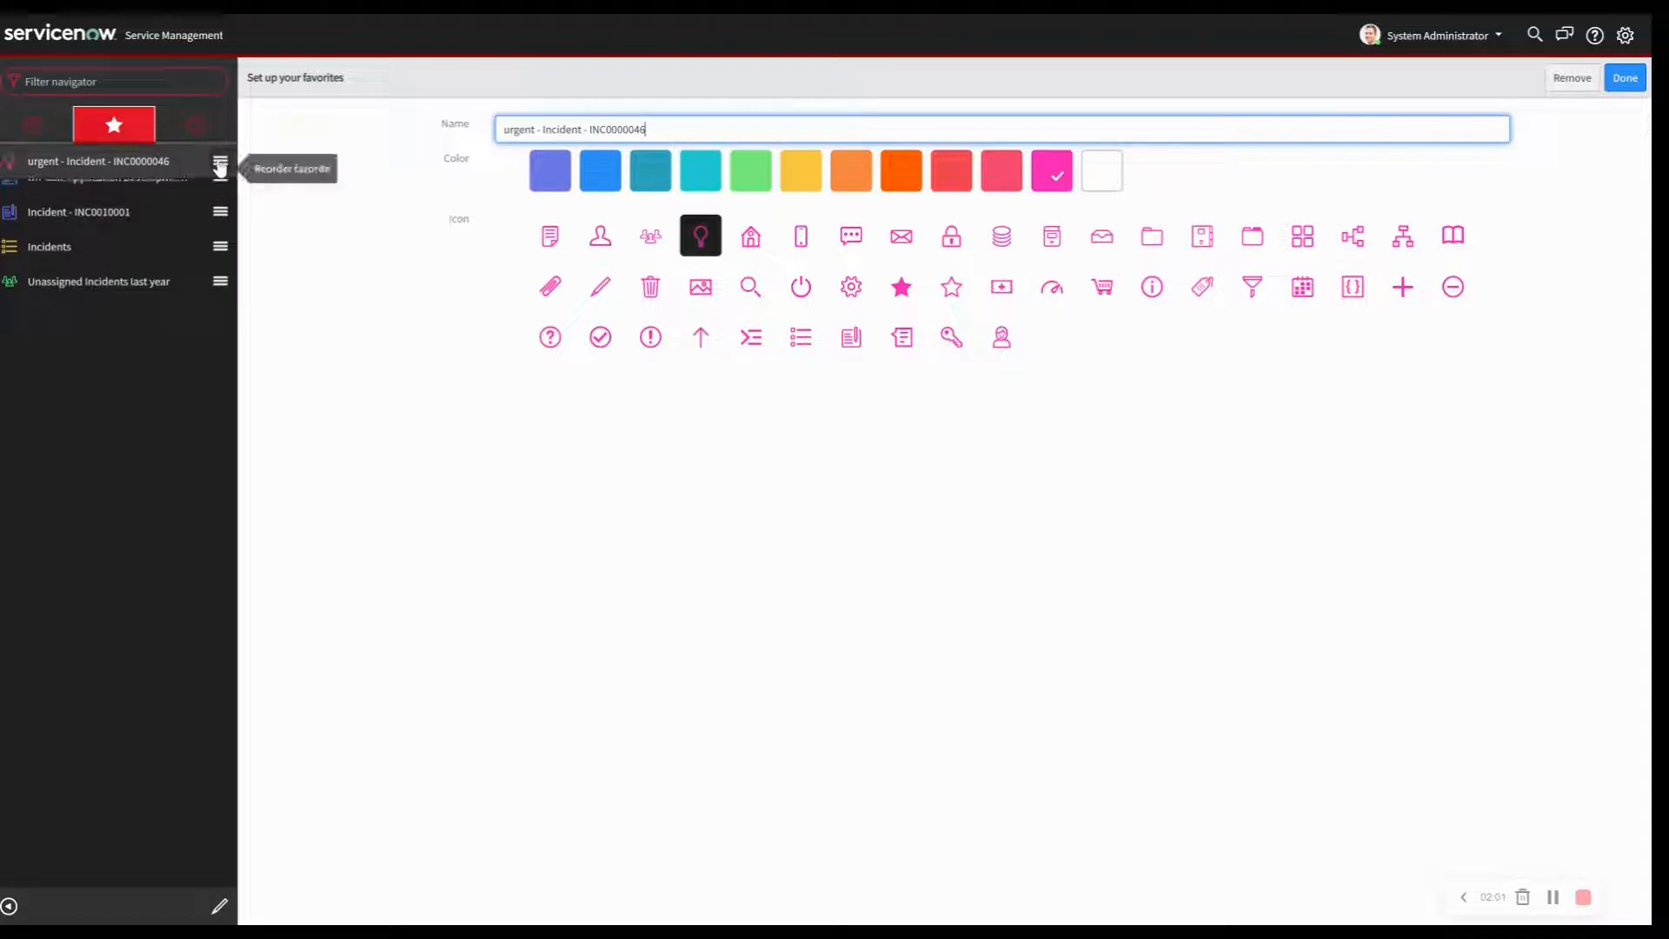
{"action": "left_click", "coordinate": [134, 232]}
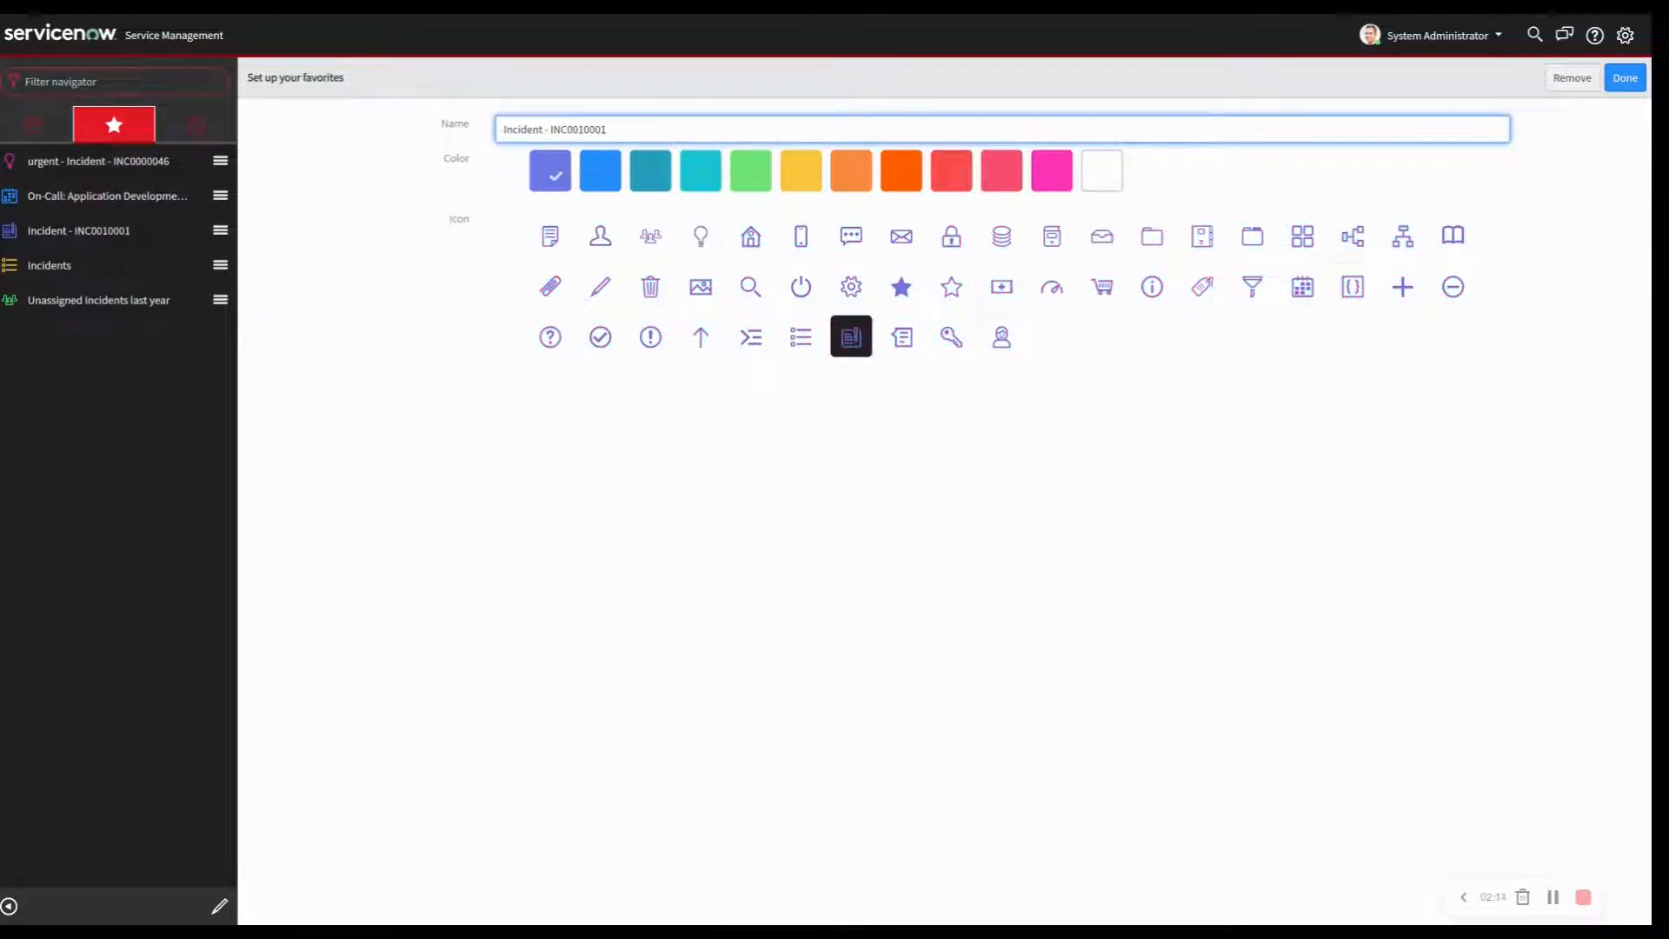
{"action": "left_click", "coordinate": [1571, 78]}
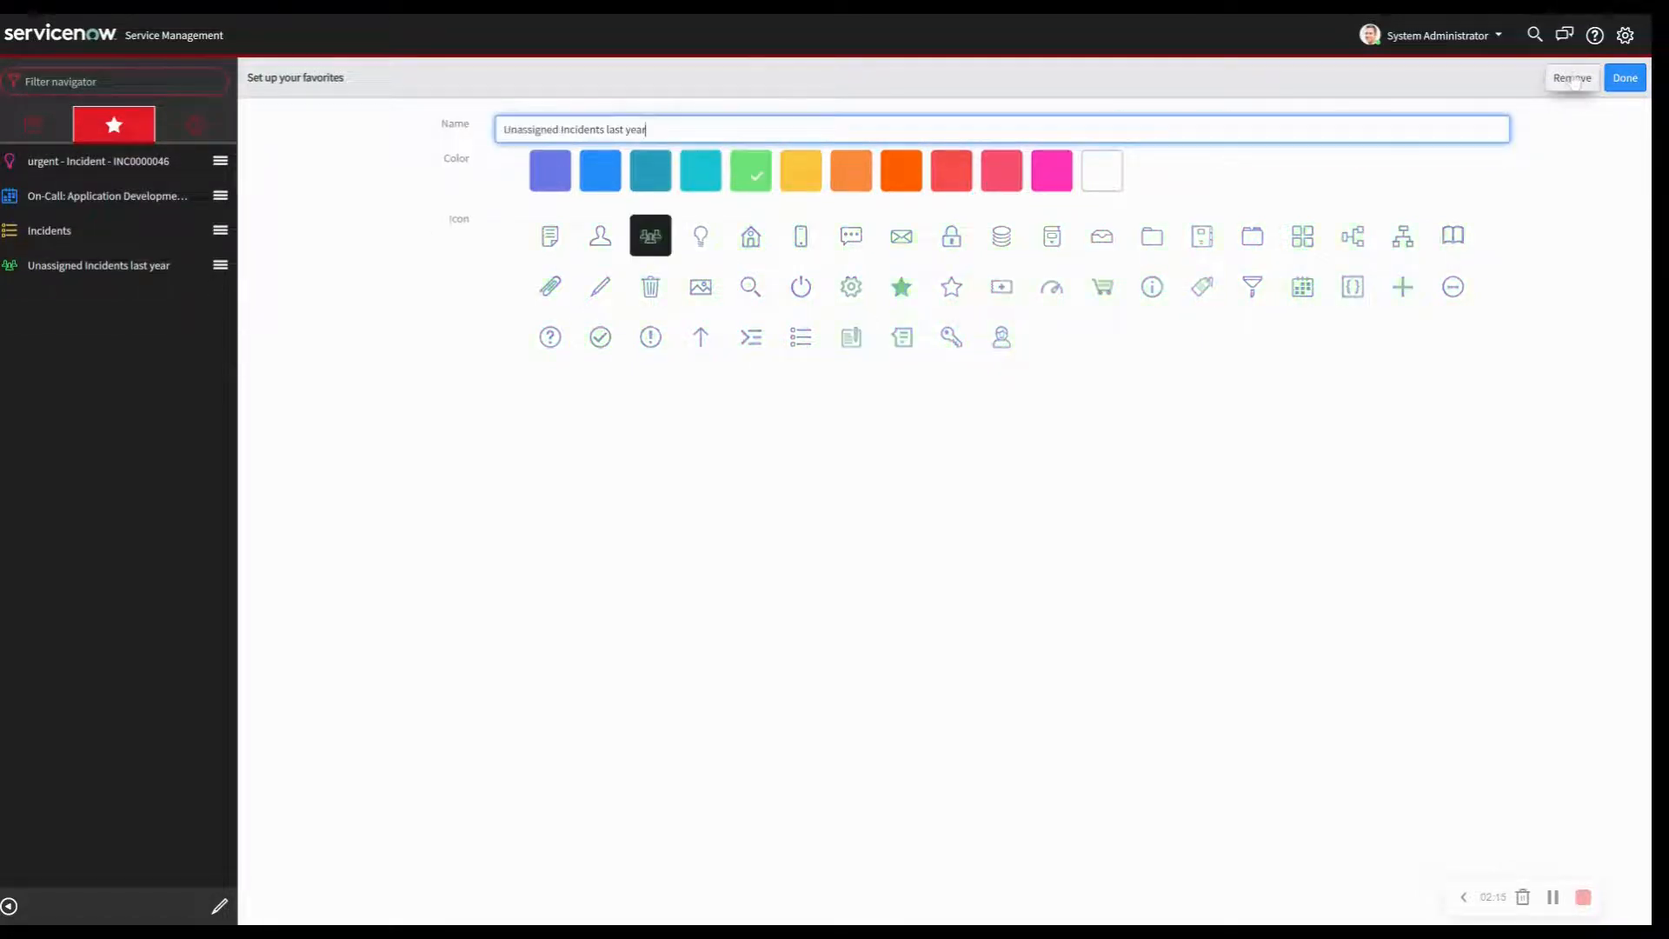
Rename the favorite "Unassigned Incidents last year" to "Unassigned last year" and finish editing the favorites
{"action": "left_click", "coordinate": [104, 271]}
{"action": "double_click", "coordinate": [582, 130]}
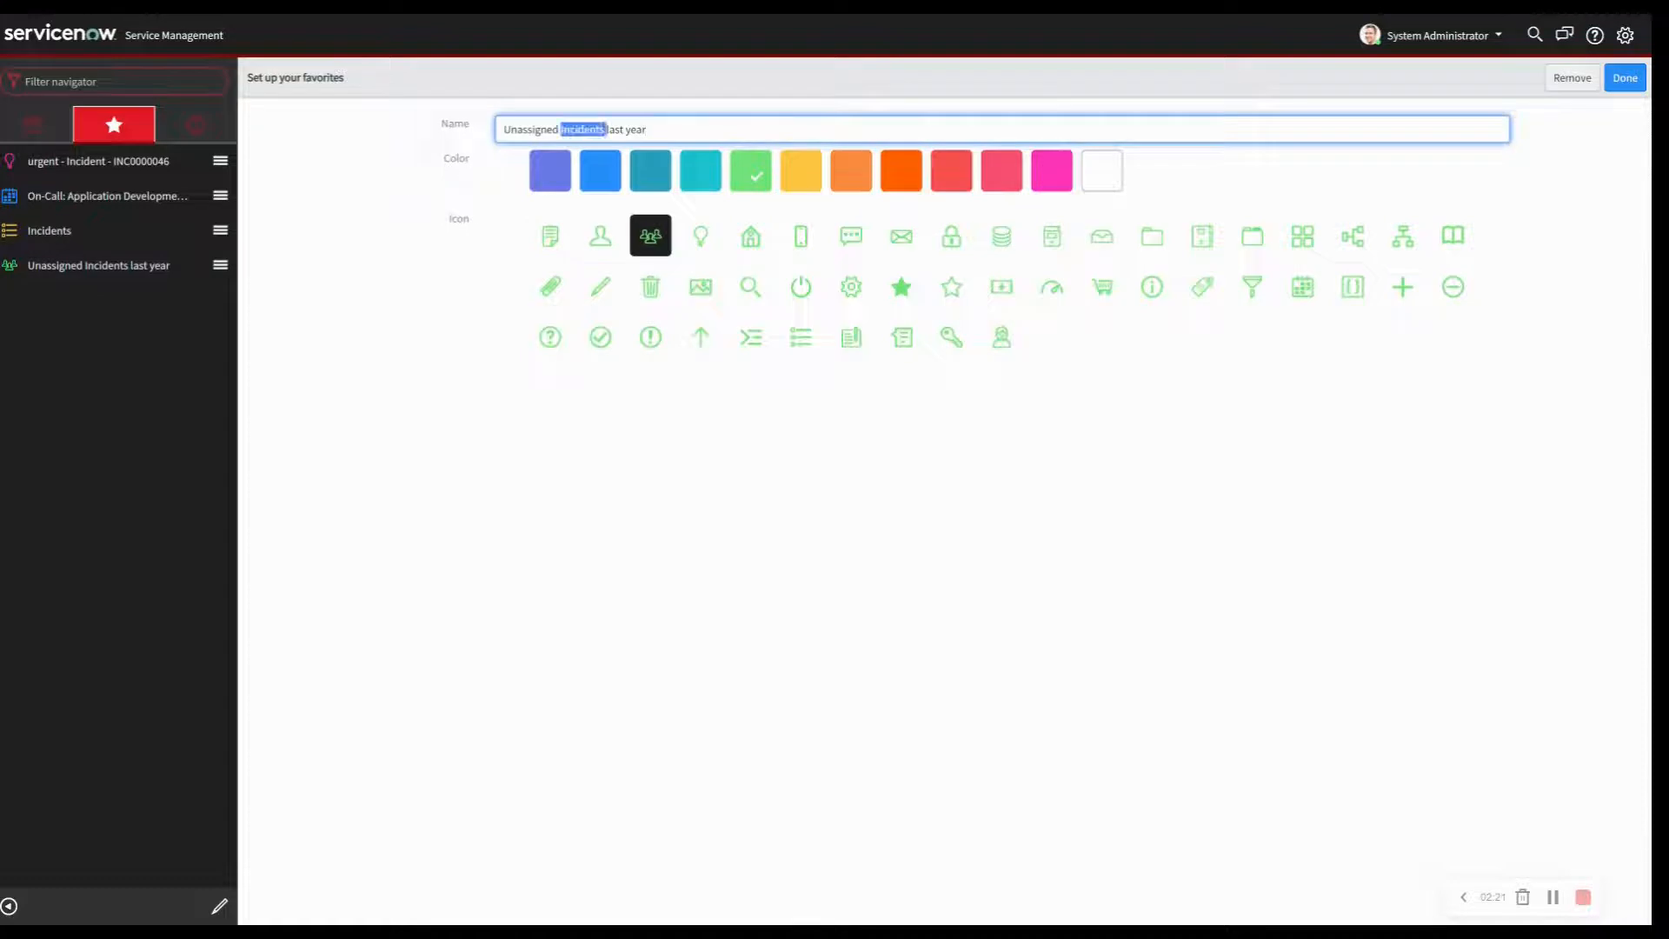
{"action": "key", "text": "BackSpace"}
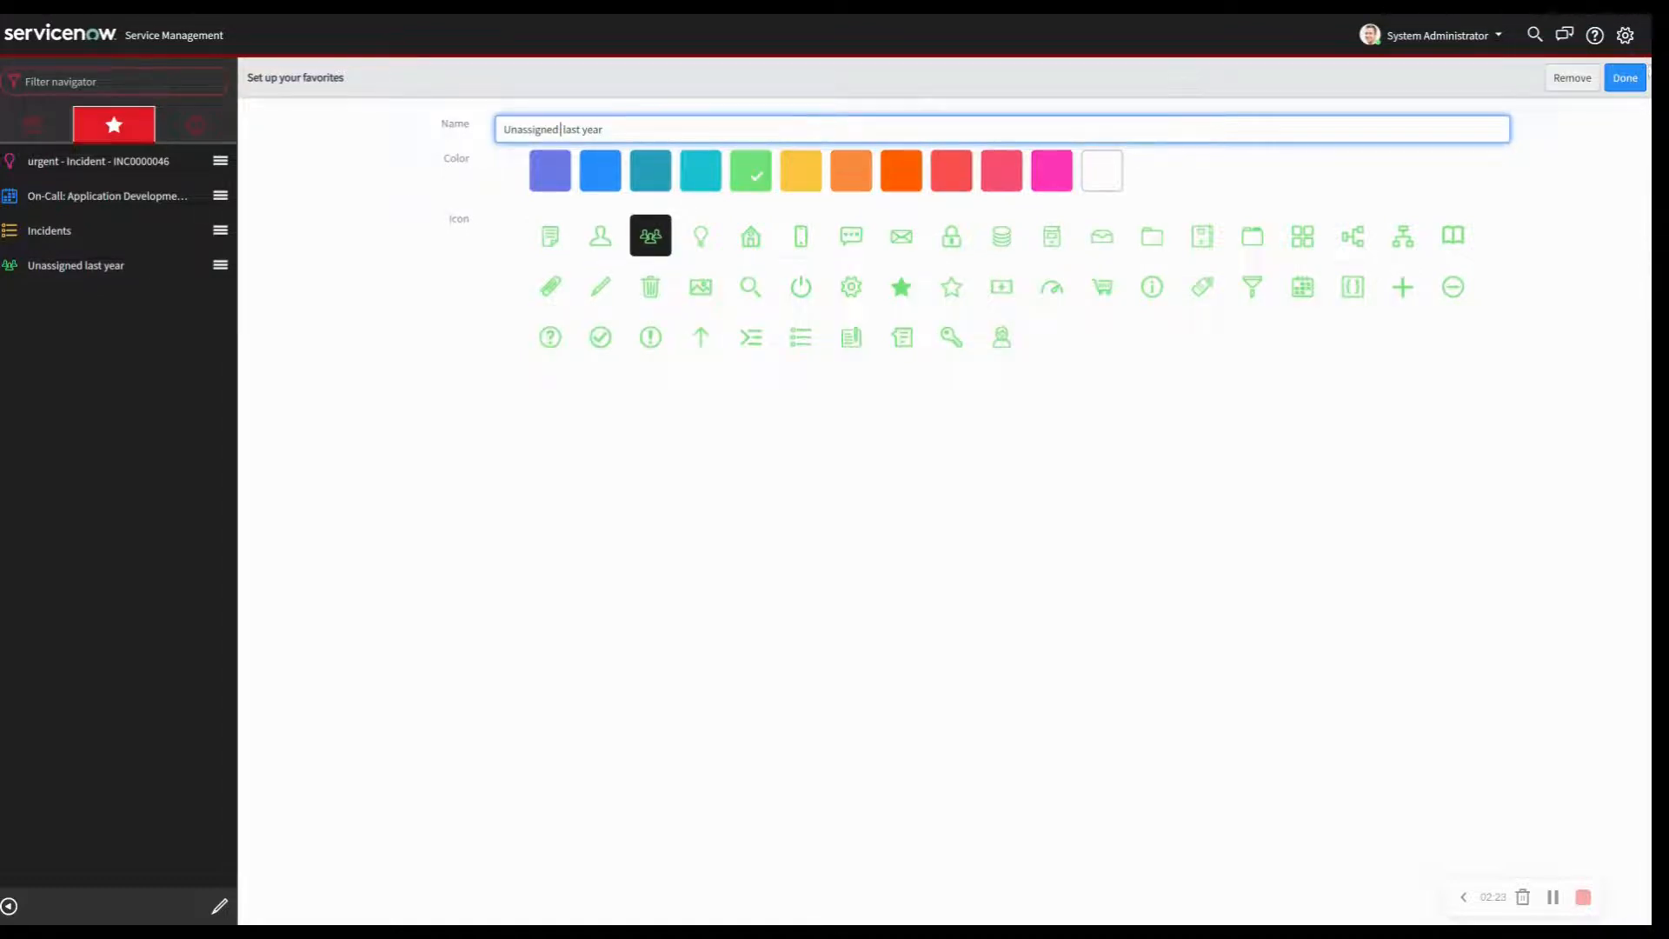
{"action": "left_click", "coordinate": [1625, 79]}
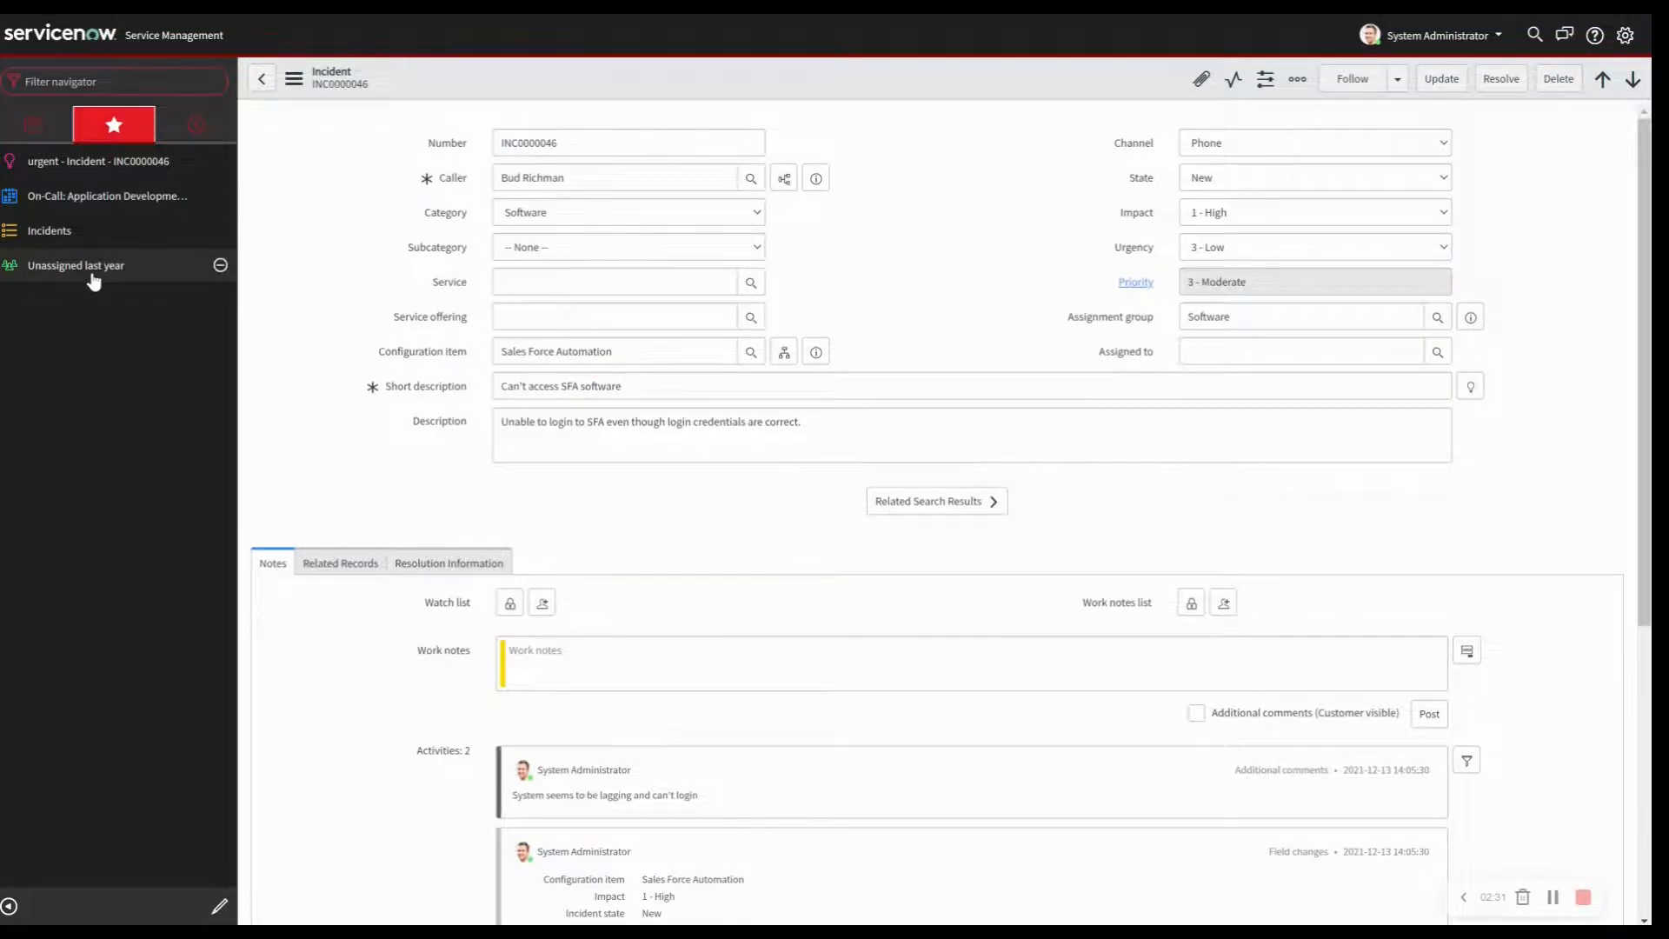
Open the "Unassigned last year" favorite and save its filter conditions as "Unassigned last year", visible to everyone
{"action": "left_click", "coordinate": [93, 269]}
{"action": "left_click", "coordinate": [305, 117]}
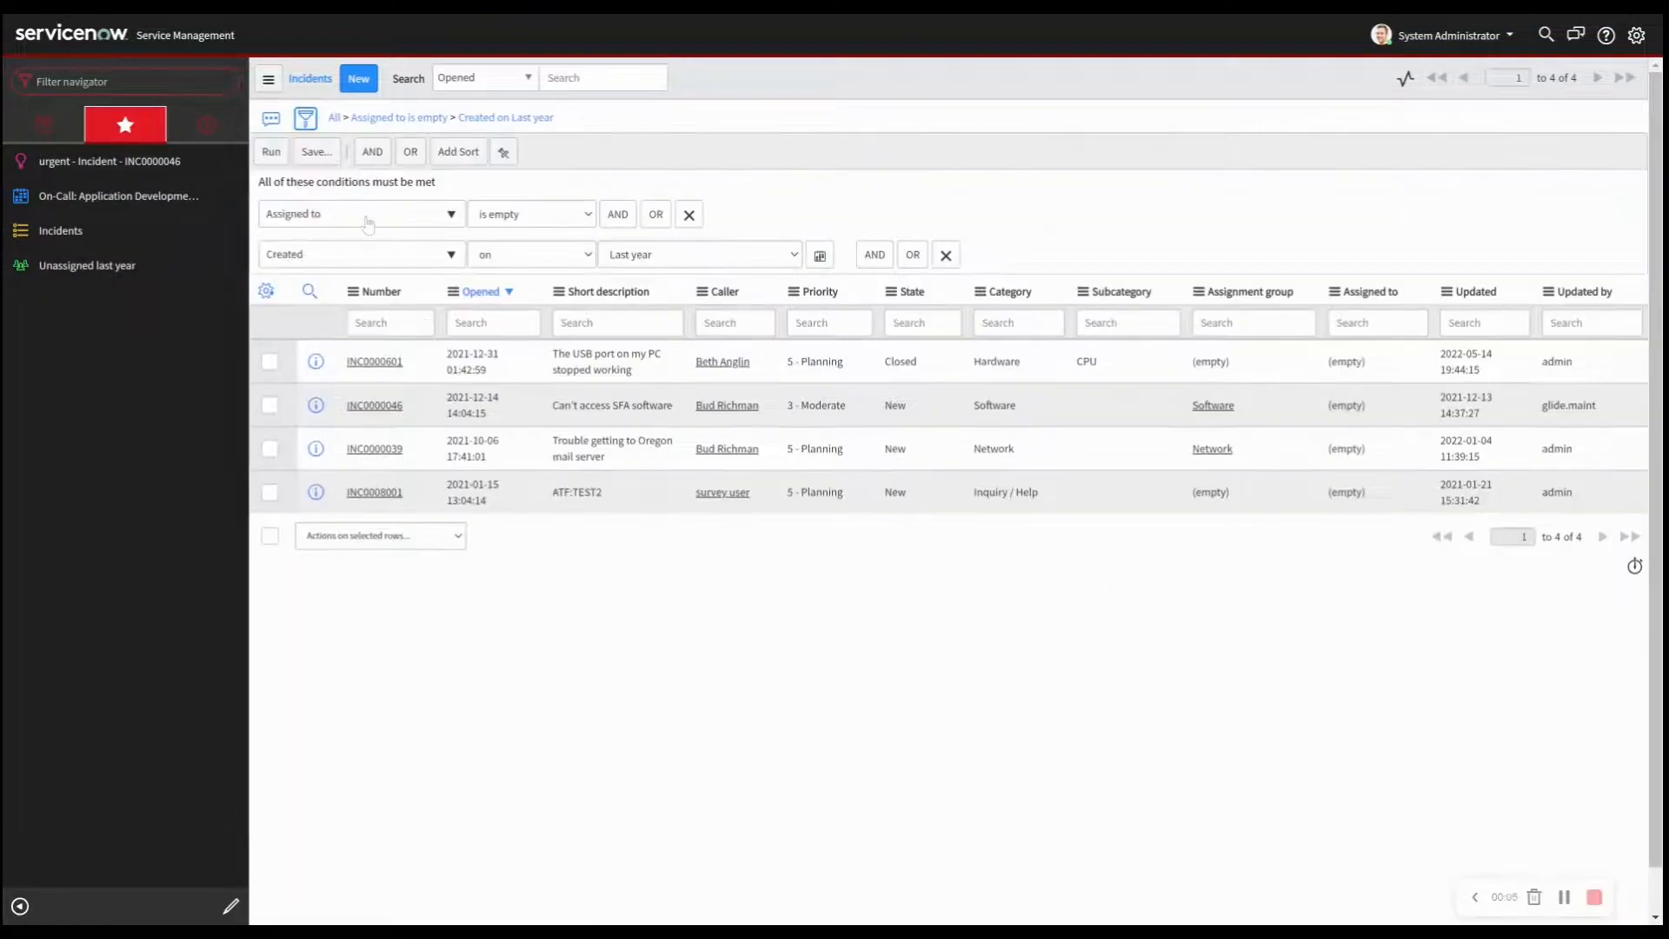
{"action": "left_click", "coordinate": [317, 152]}
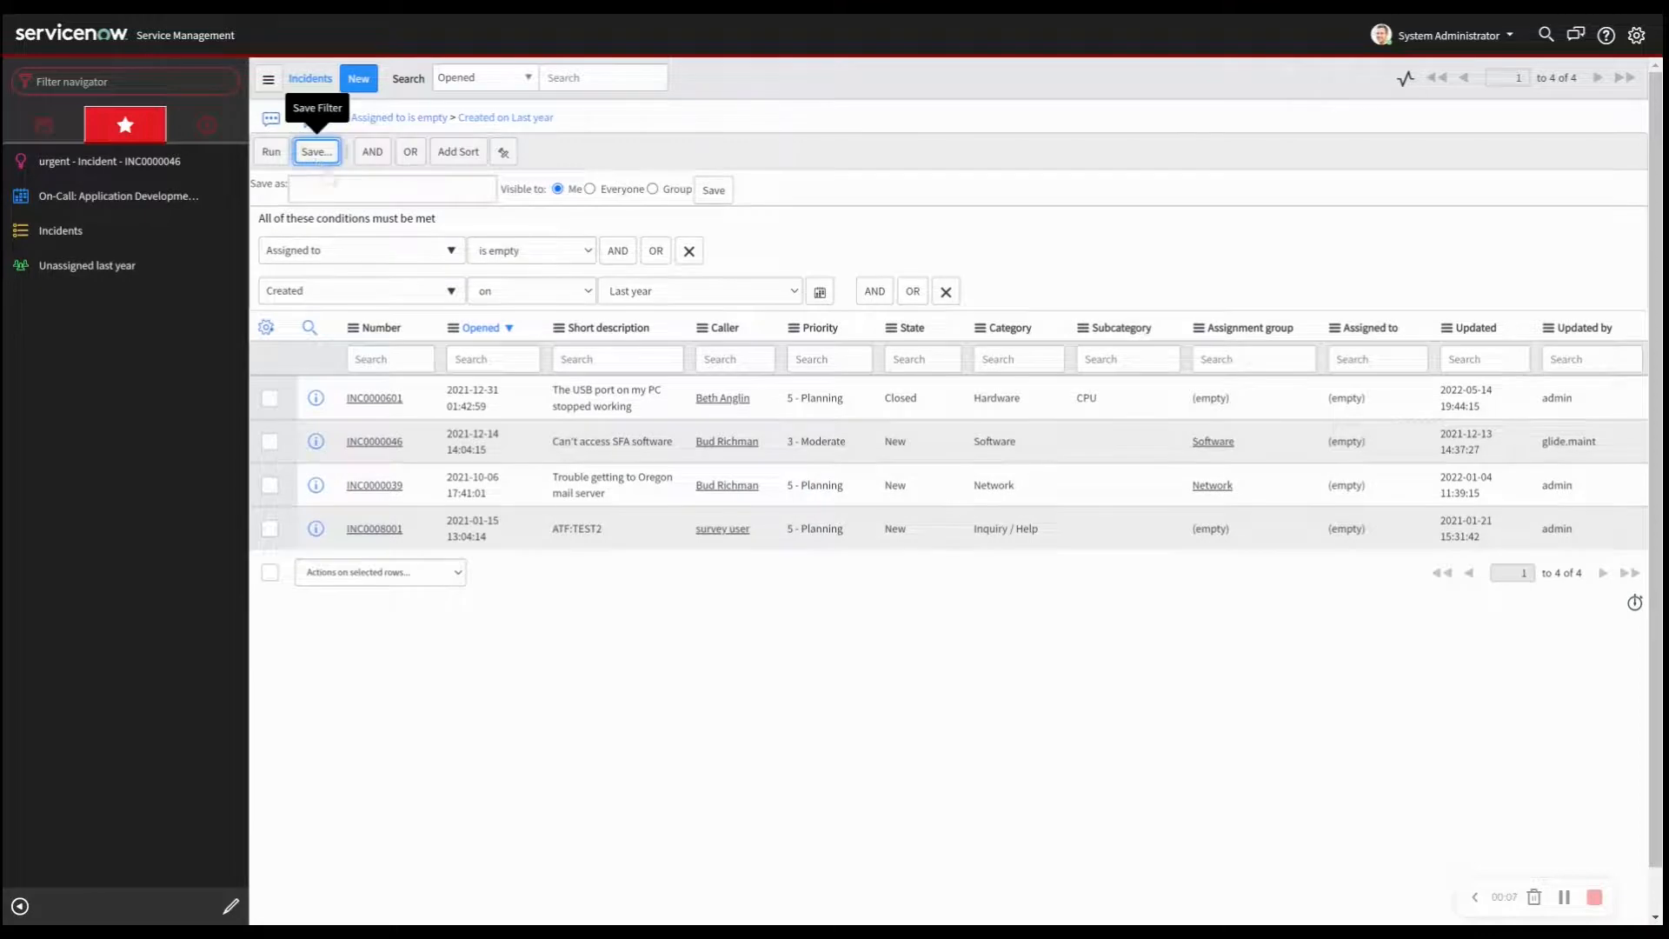
{"action": "type", "text": "Unassigned"}
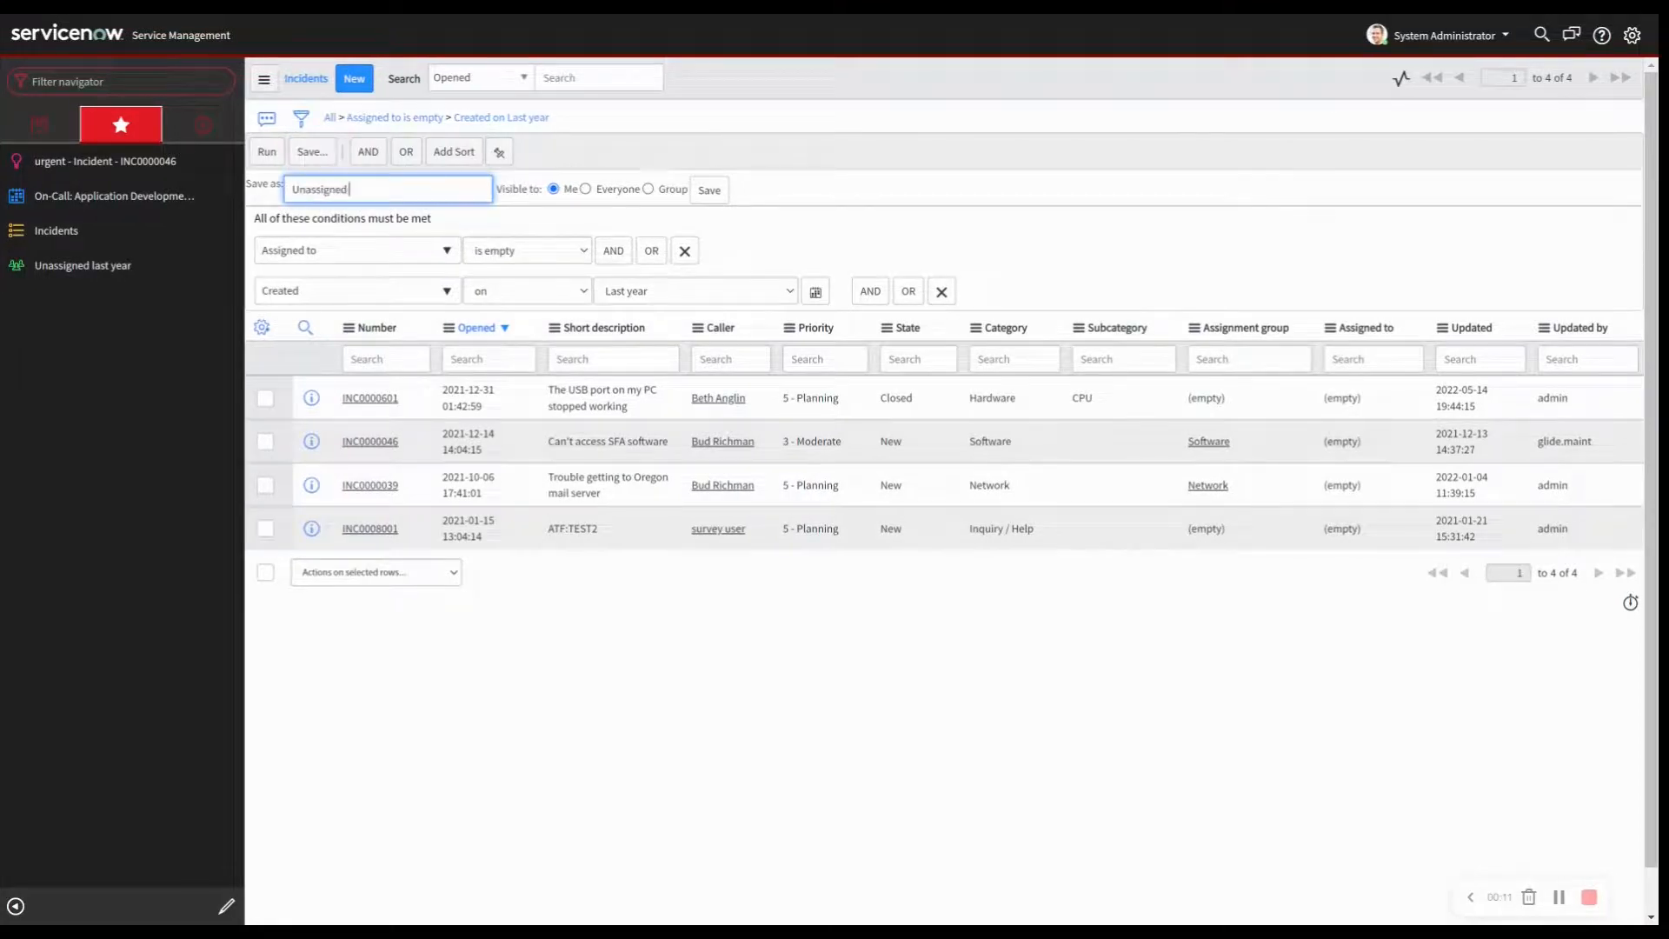
{"action": "type", "text": " last year"}
{"action": "left_click", "coordinate": [586, 190]}
{"action": "left_click", "coordinate": [713, 191]}
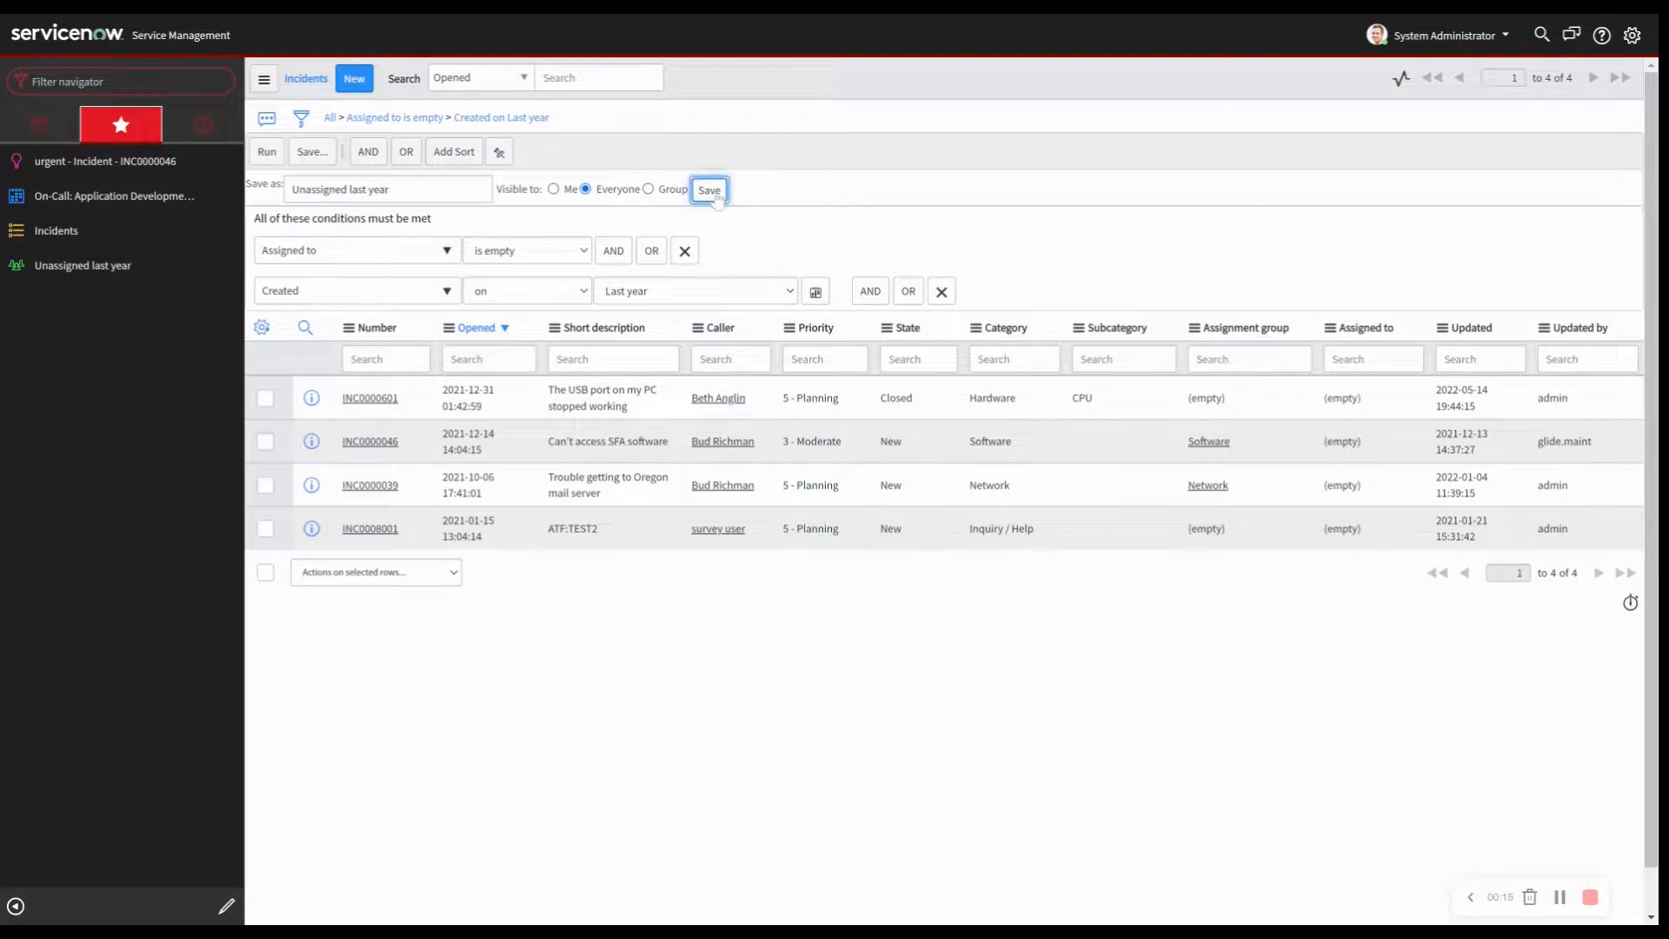
Apply the saved filter "Unassigned last year" to the full incident list
{"action": "left_click", "coordinate": [263, 80]}
{"action": "mouse_move", "coordinate": [275, 88]}
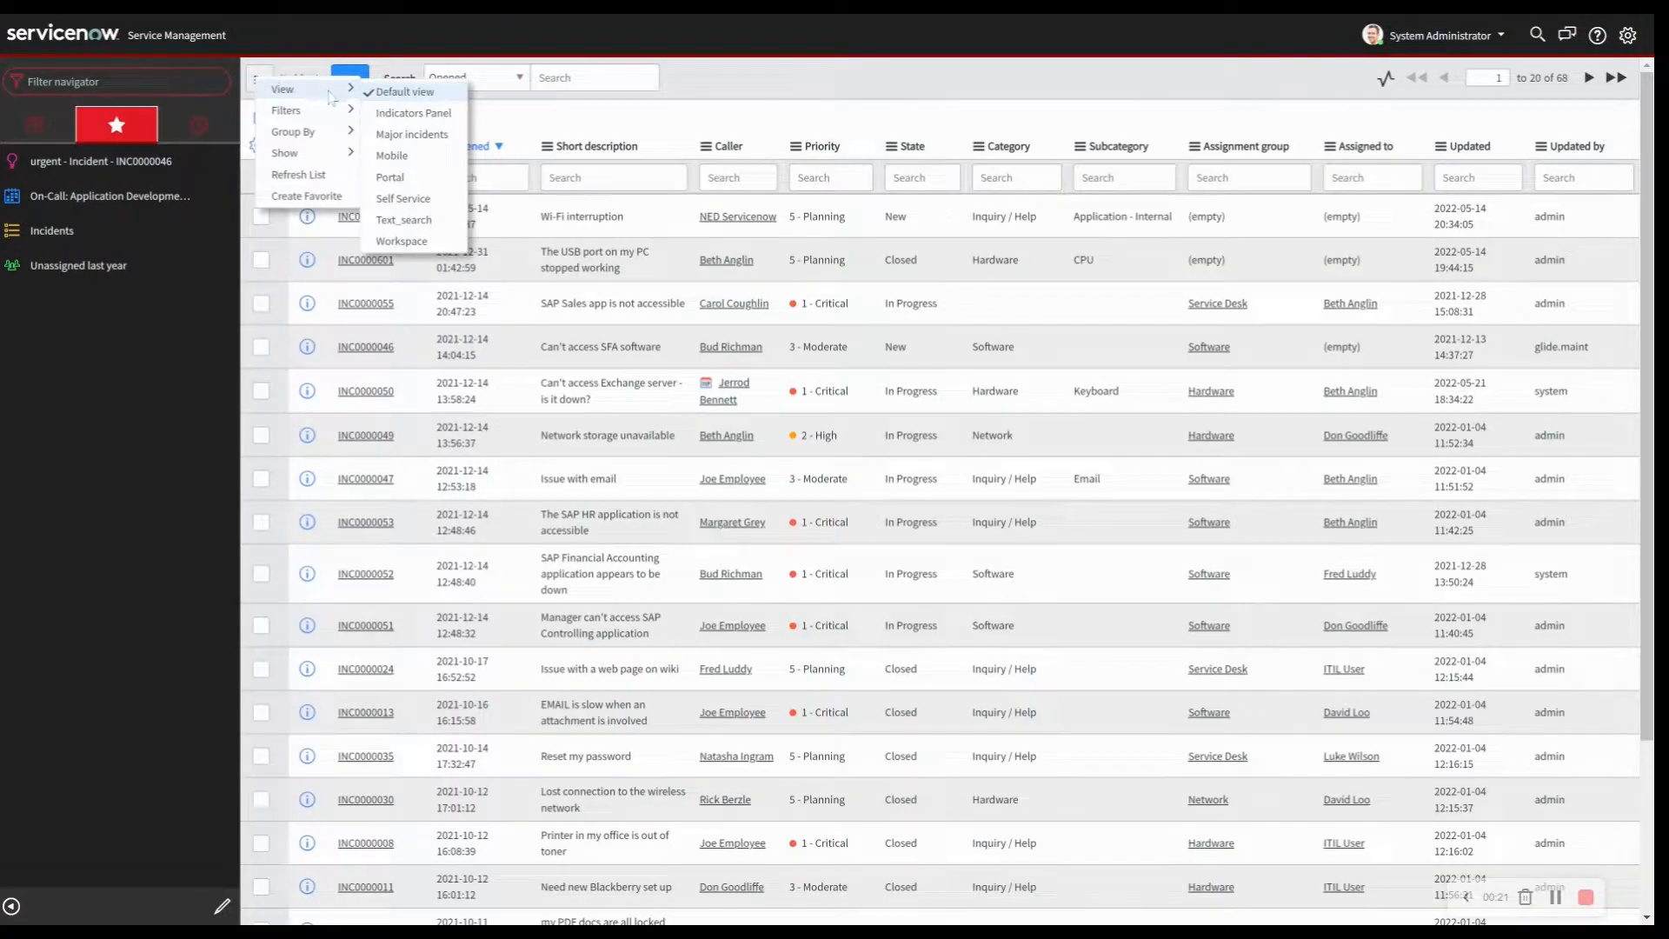
{"action": "mouse_move", "coordinate": [330, 110]}
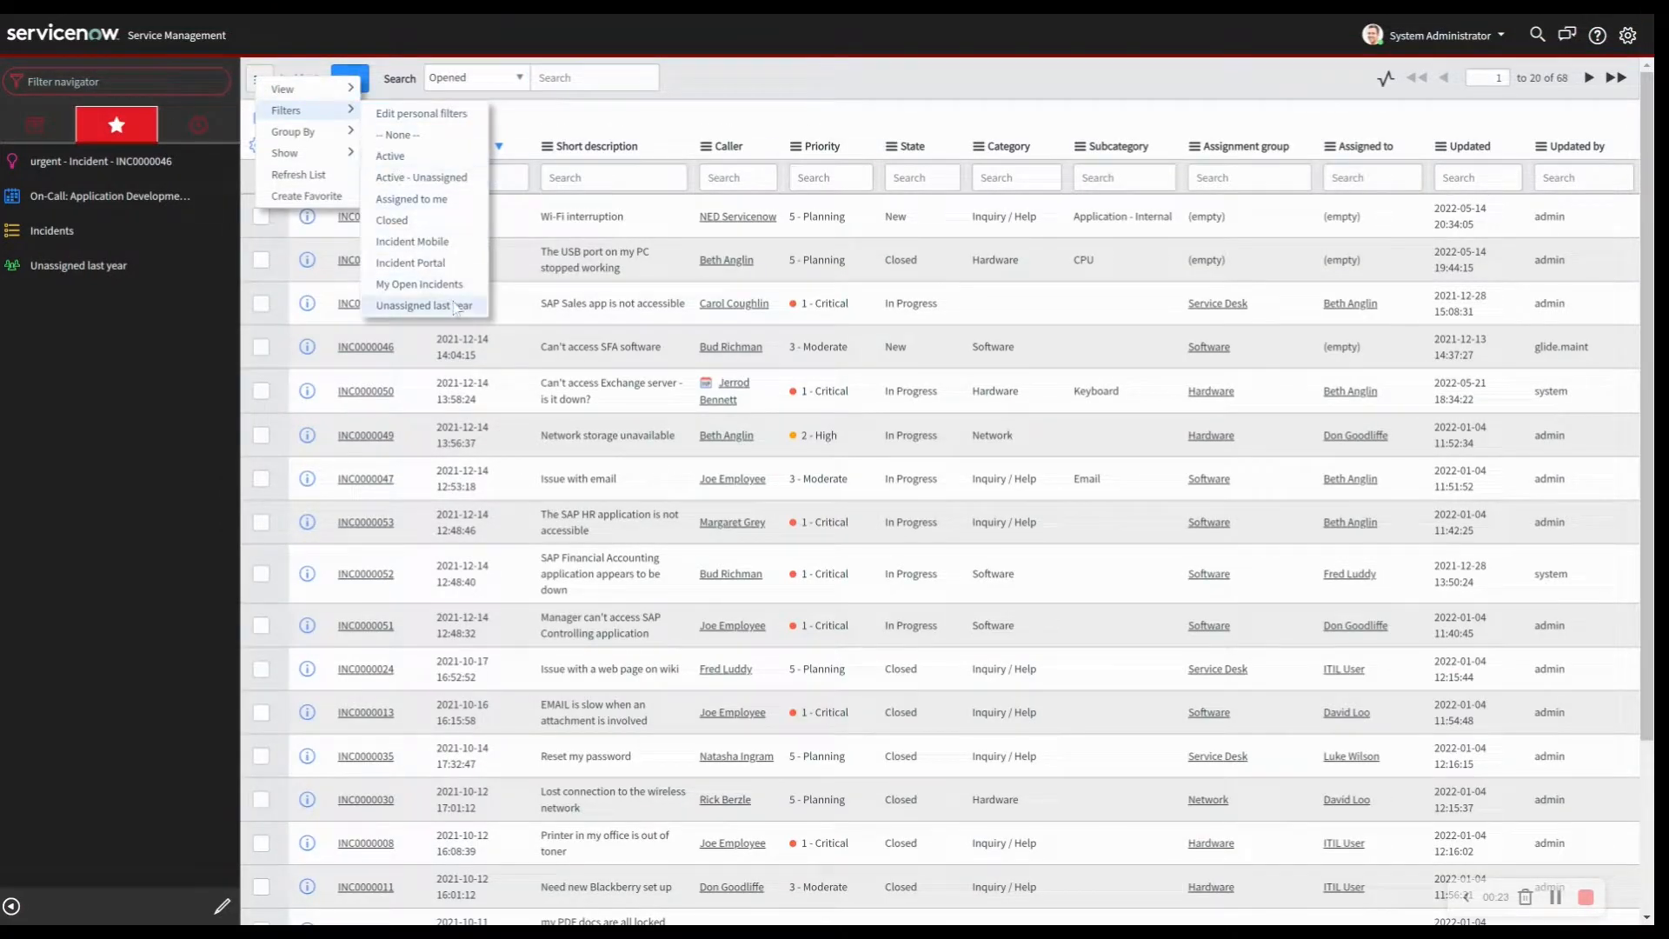
{"action": "left_click", "coordinate": [423, 305]}
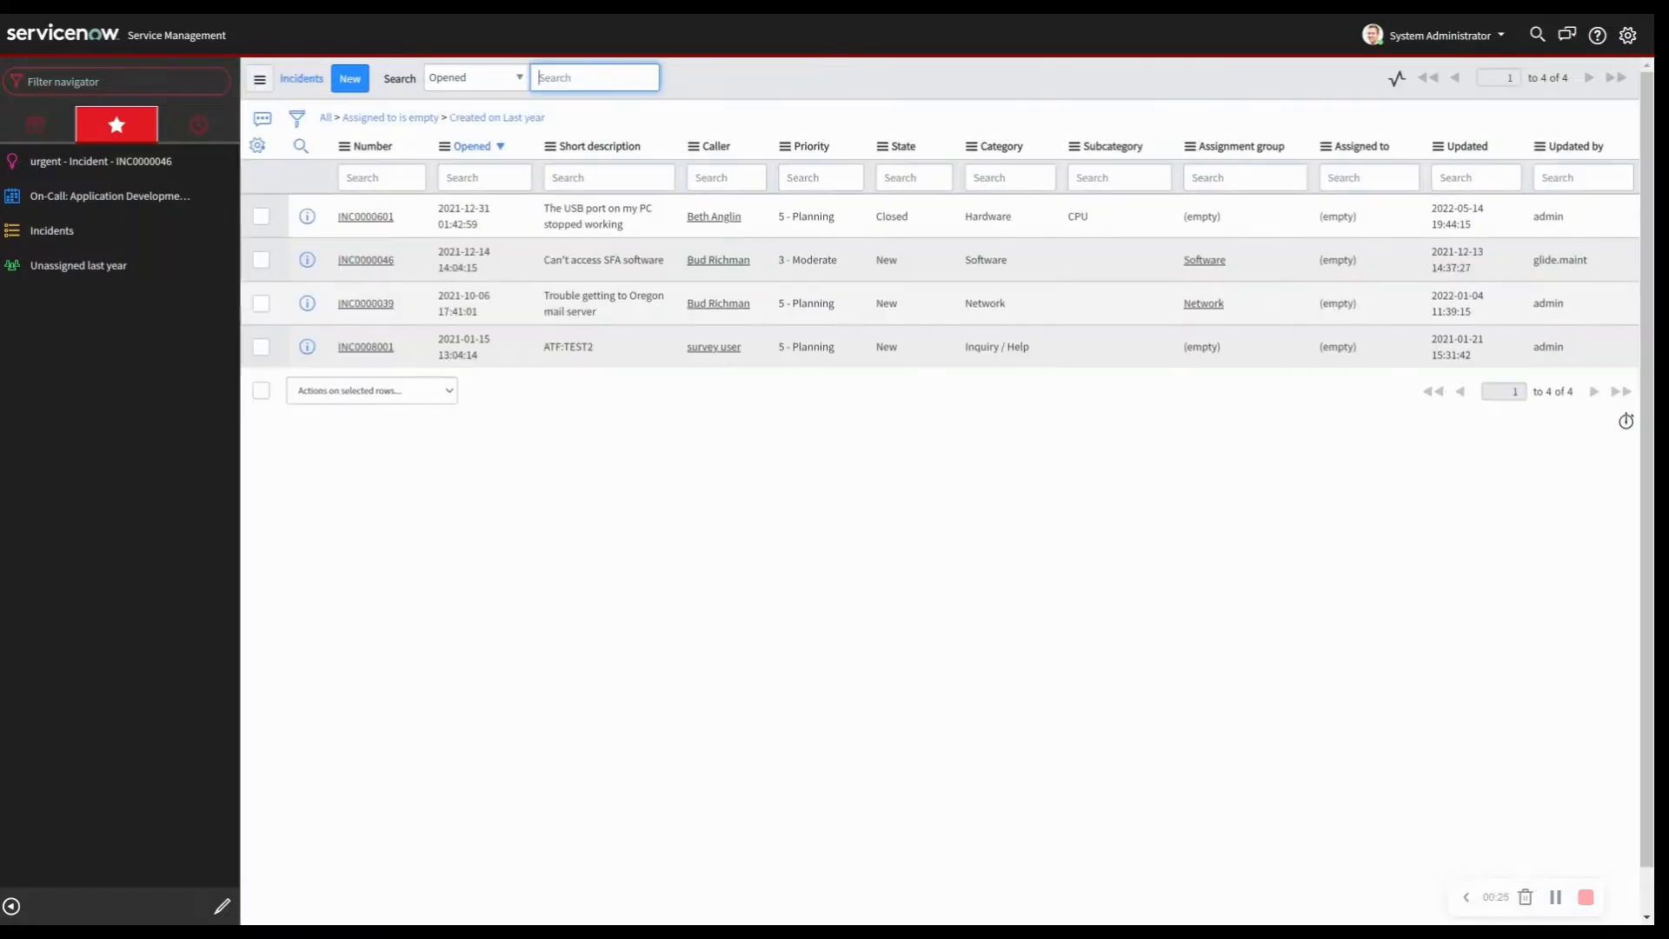